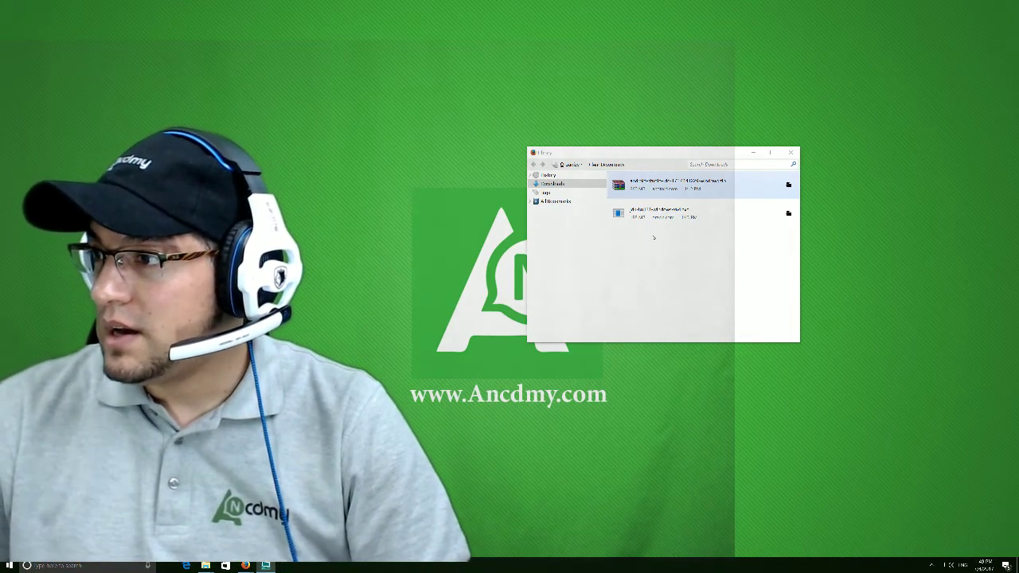
# Step: Show the downloaded jdk-8u131-windows-x64.exe in its containing folder and run the installer as administrator
pyautogui.click(660, 212)
pyautogui.rightClick(659, 213)
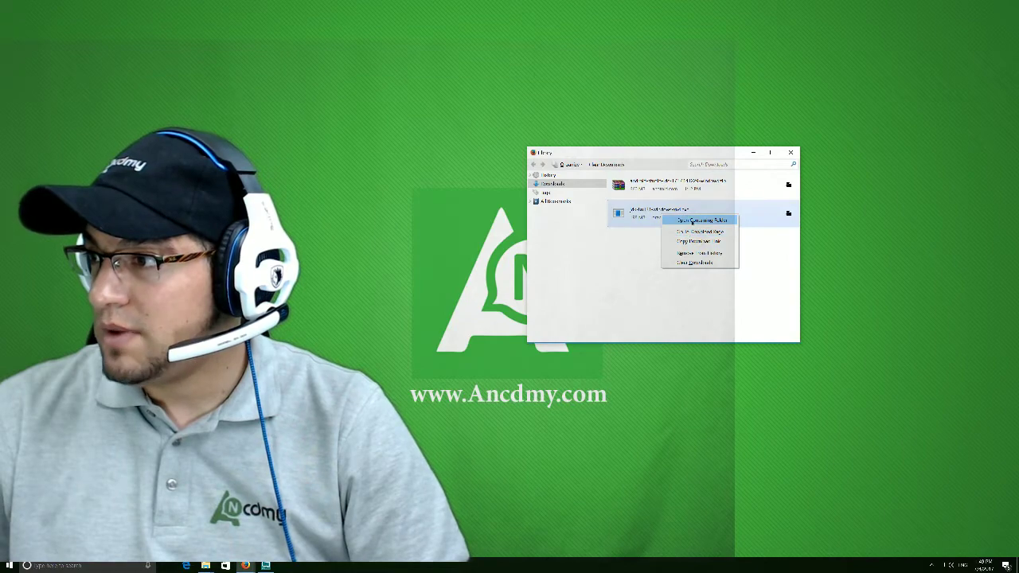
pyautogui.click(700, 220)
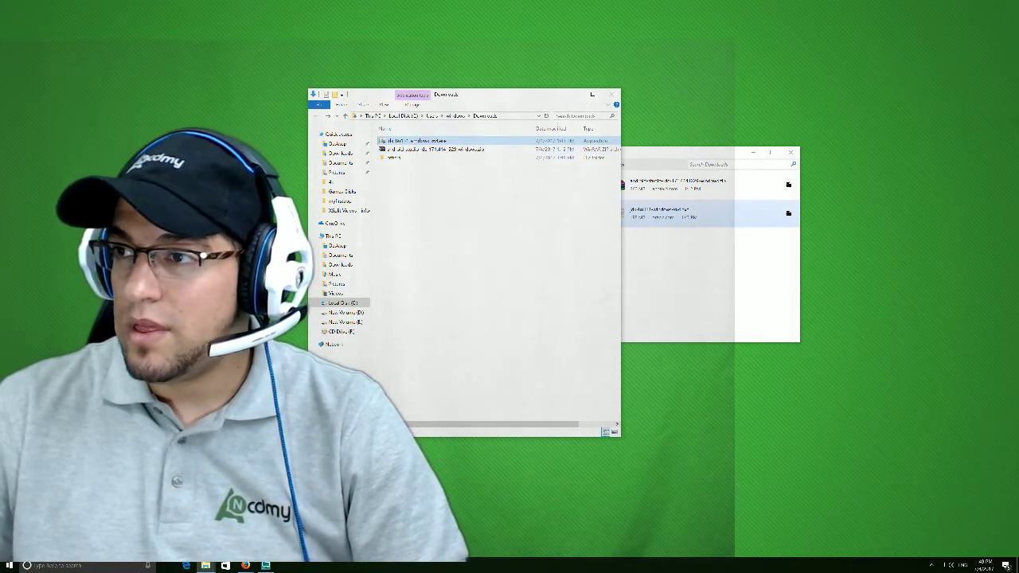
pyautogui.rightClick(413, 141)
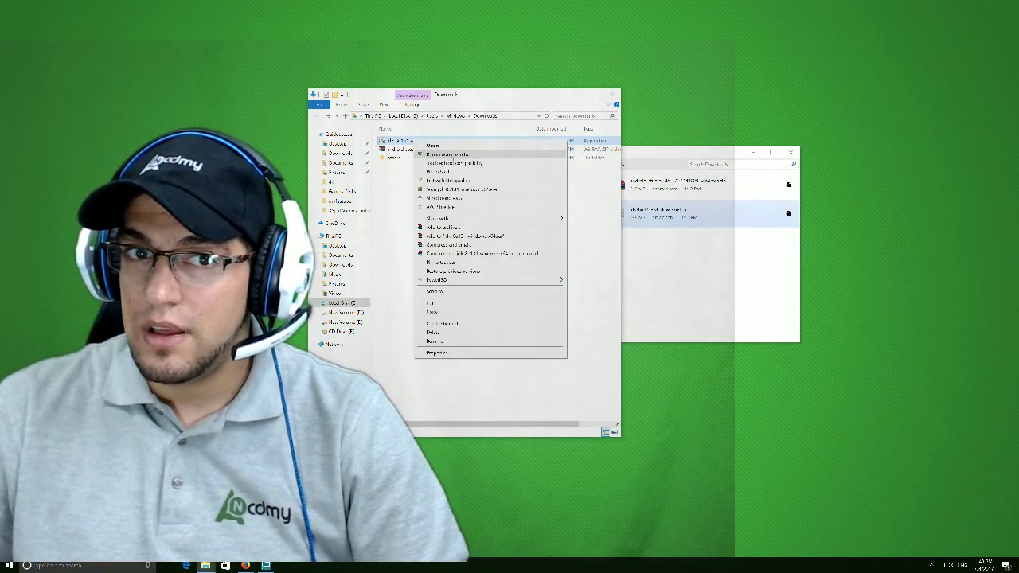
pyautogui.click(446, 154)
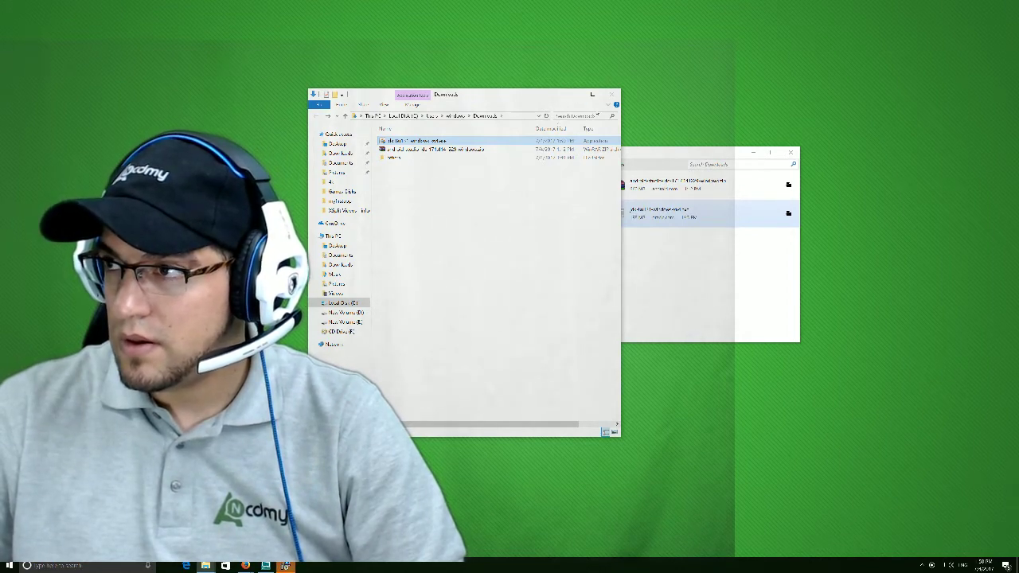
# Step: Minimize the open download windows and install Java SE Development Kit 8 Update 131 with the default features and destination folders
pyautogui.click(591, 94)
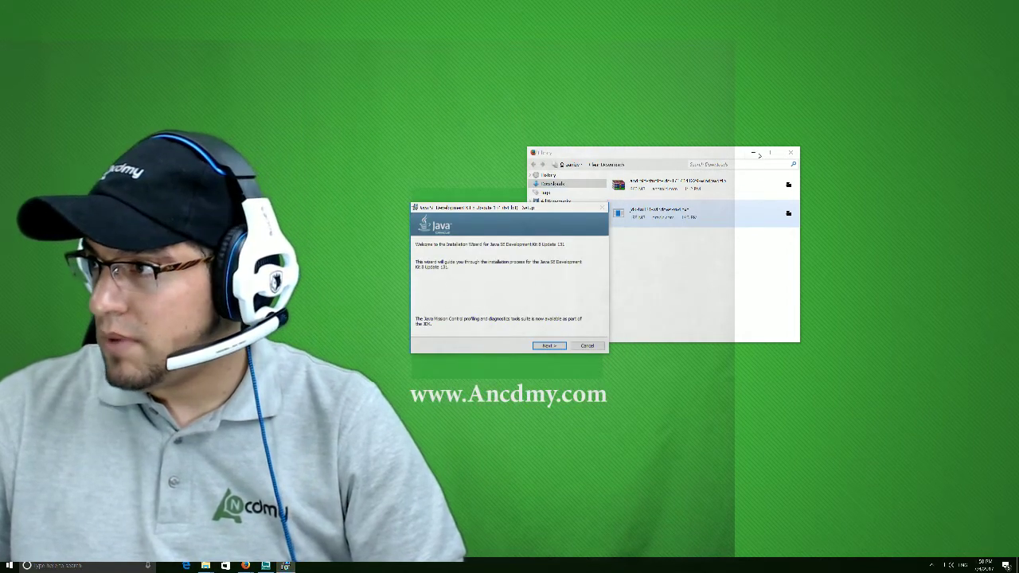
pyautogui.click(753, 151)
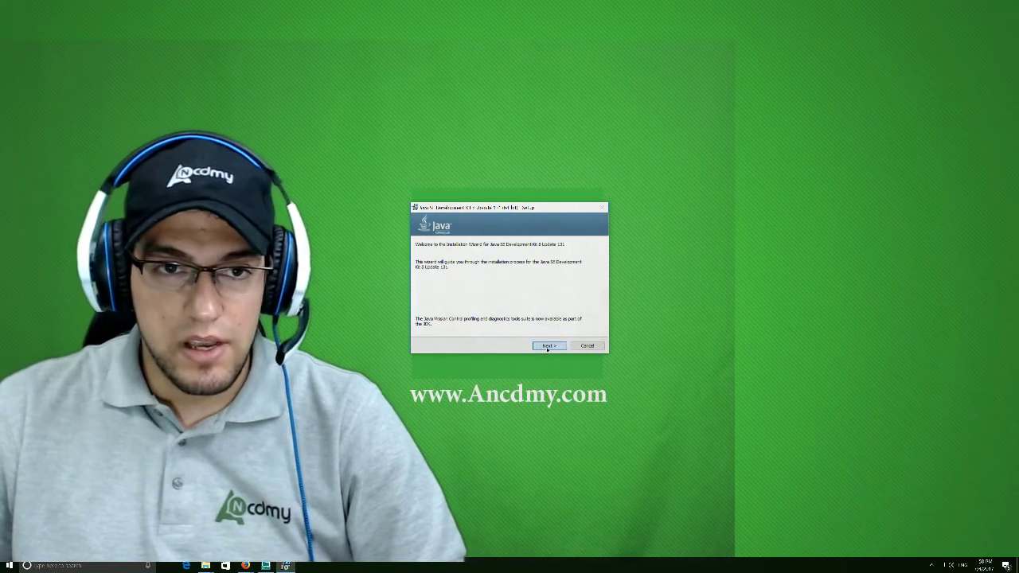
pyautogui.click(547, 345)
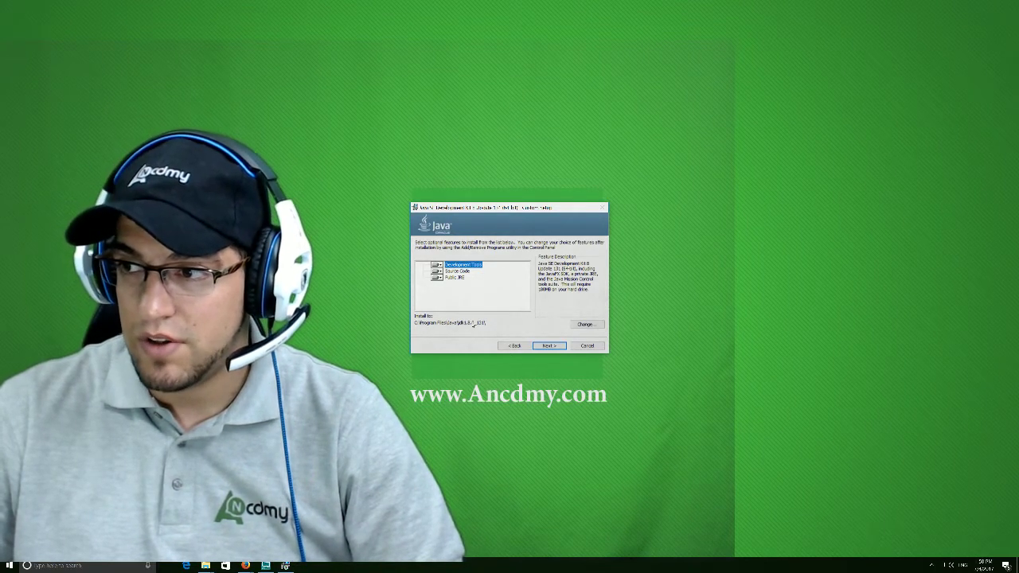
pyautogui.click(554, 347)
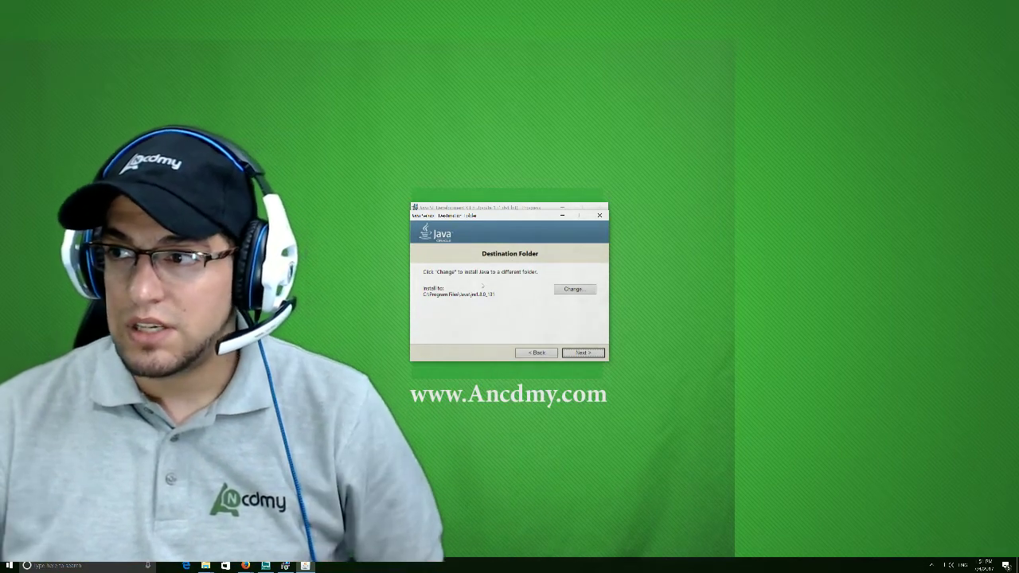
pyautogui.click(568, 351)
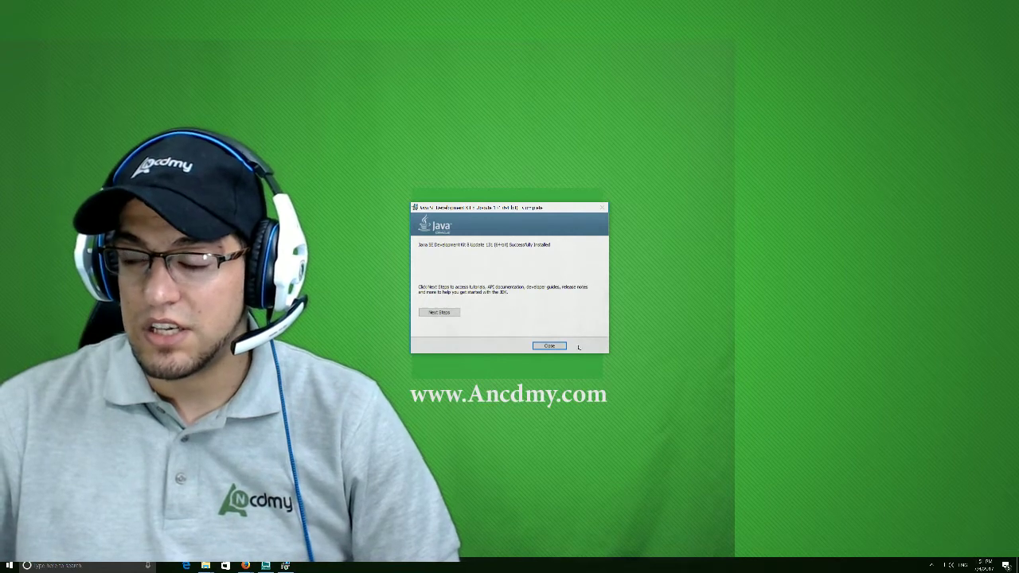
pyautogui.click(549, 346)
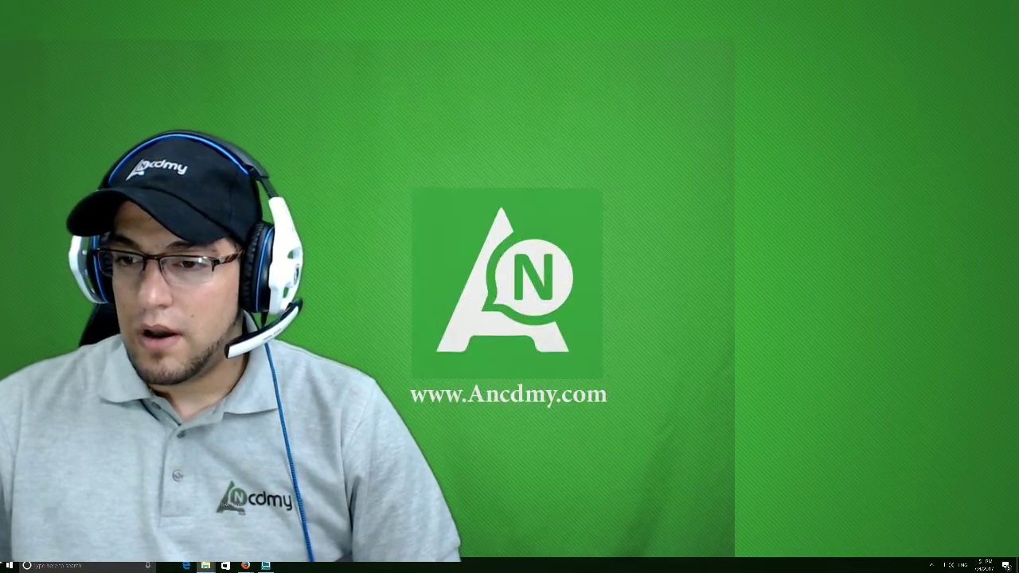
# Step: Open This PC in File Explorer, view its properties, and open the environment variables from the advanced system settings
pyautogui.press('super')
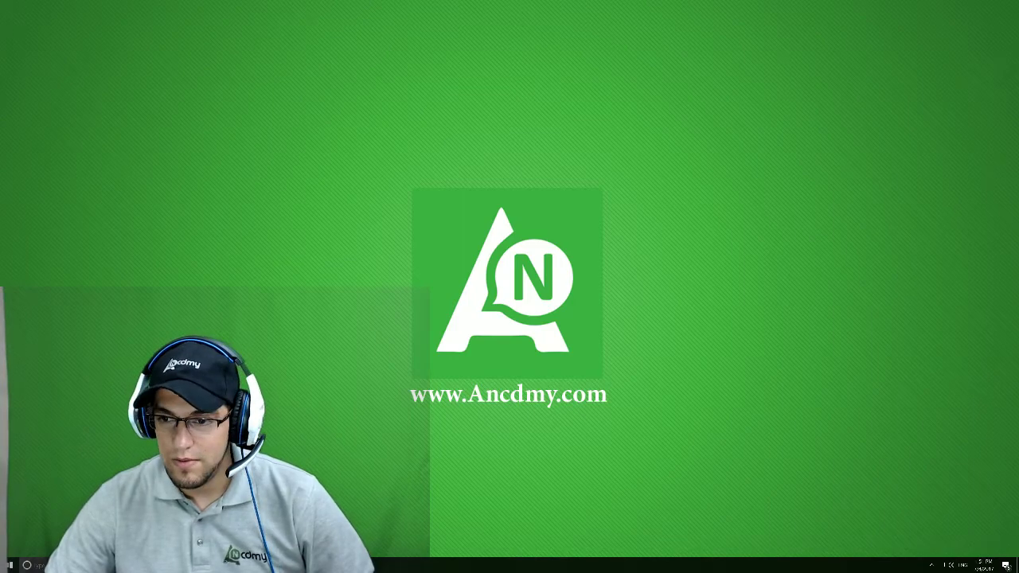
pyautogui.press('super')
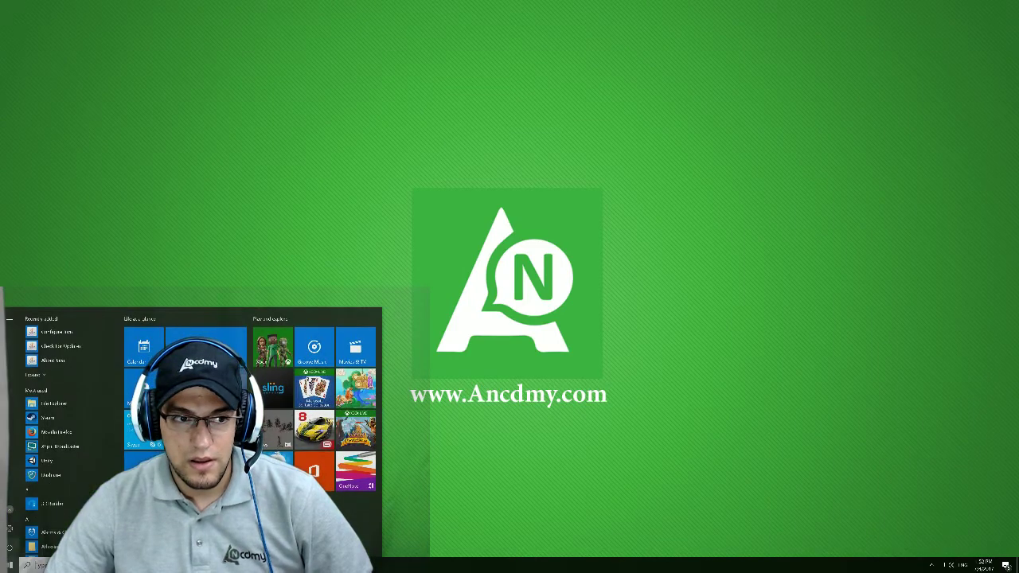
pyautogui.click(50, 402)
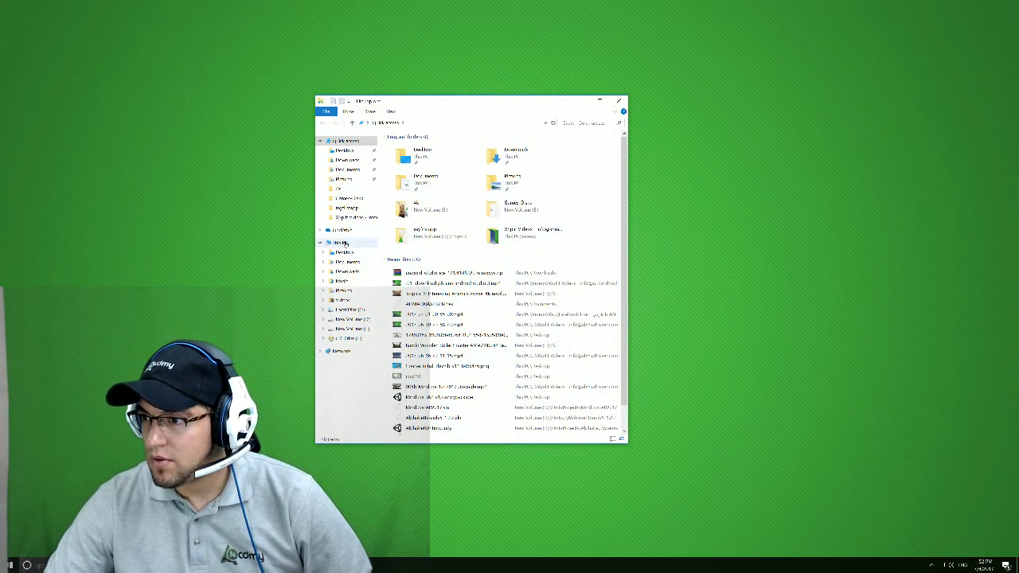
pyautogui.click(343, 243)
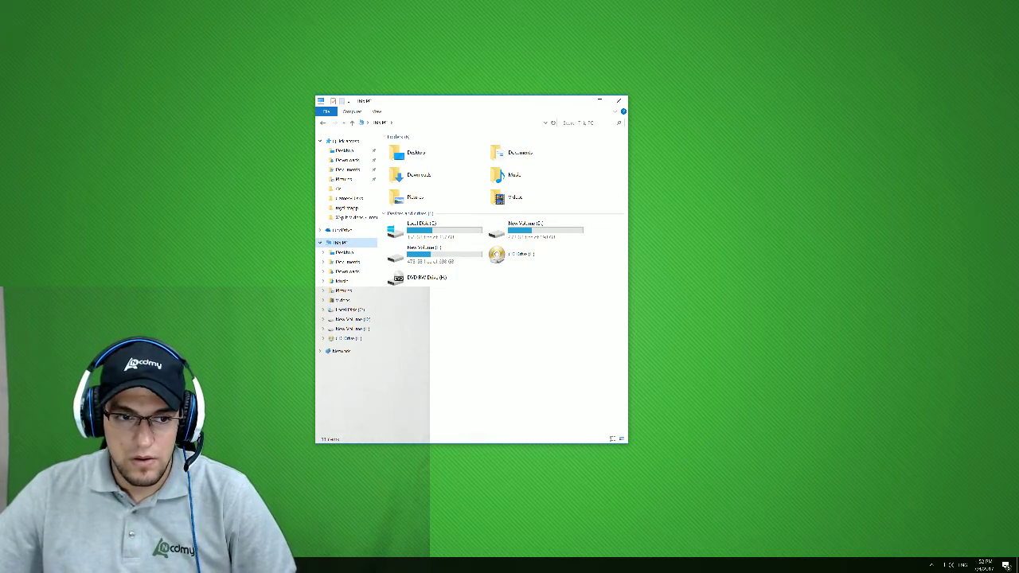
pyautogui.rightClick(501, 384)
pyautogui.click(523, 465)
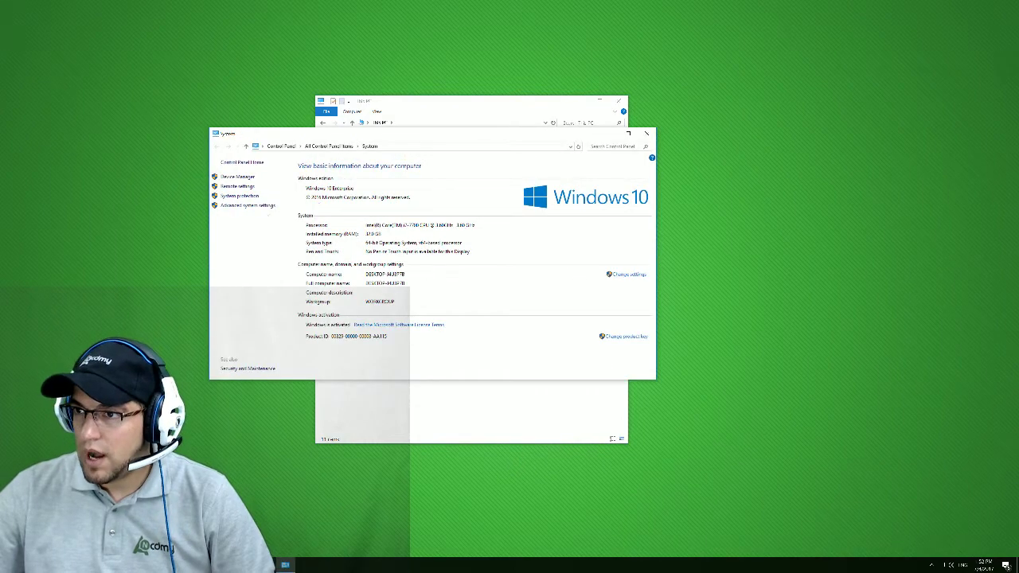
pyautogui.click(256, 205)
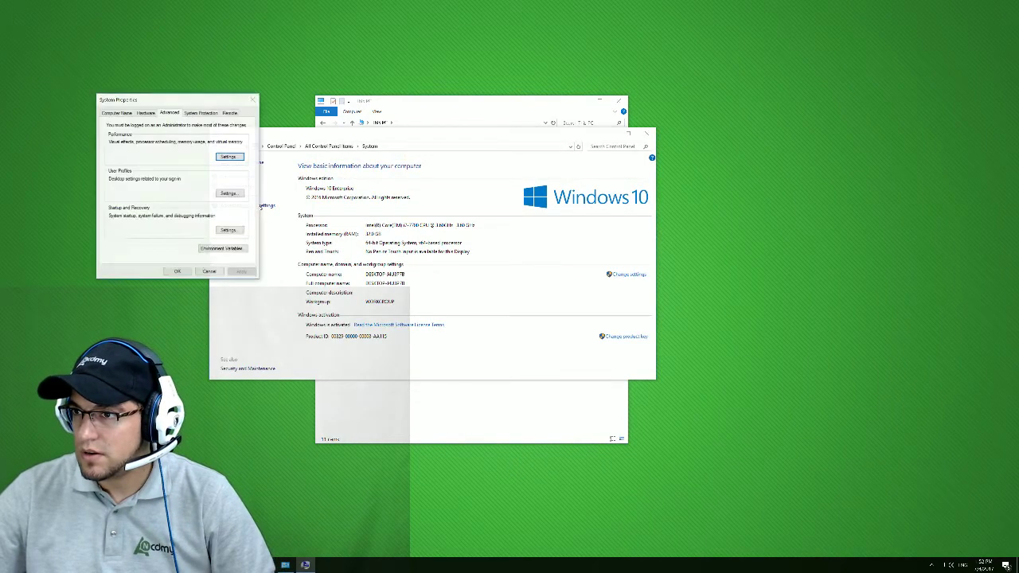
pyautogui.click(219, 249)
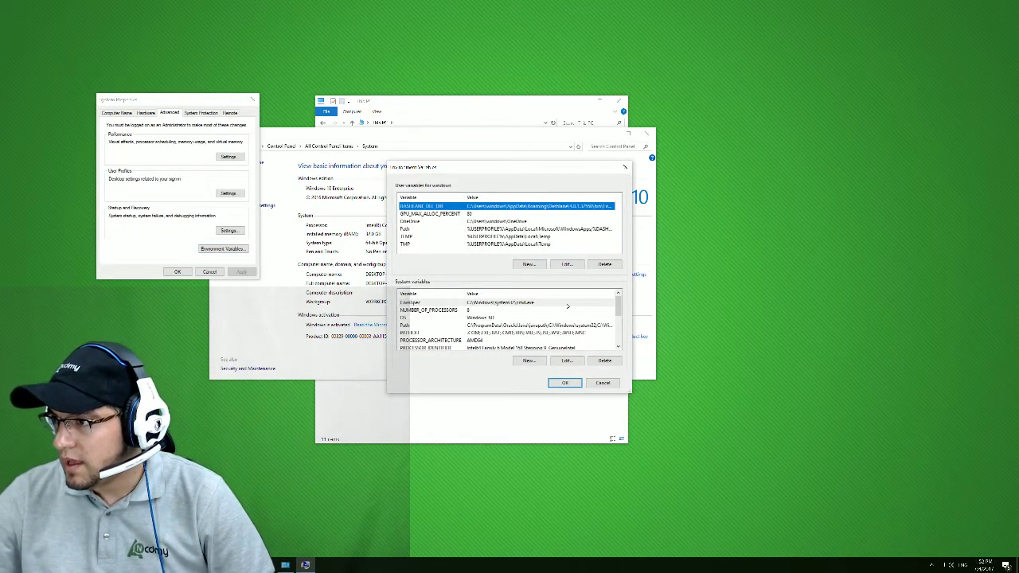
# Step: Start a new system variable and name it JAVA_HOME
pyautogui.moveTo(619, 306)
pyautogui.mouseDown()
pyautogui.moveTo(619, 341)
pyautogui.moveTo(619, 301)
pyautogui.mouseUp()
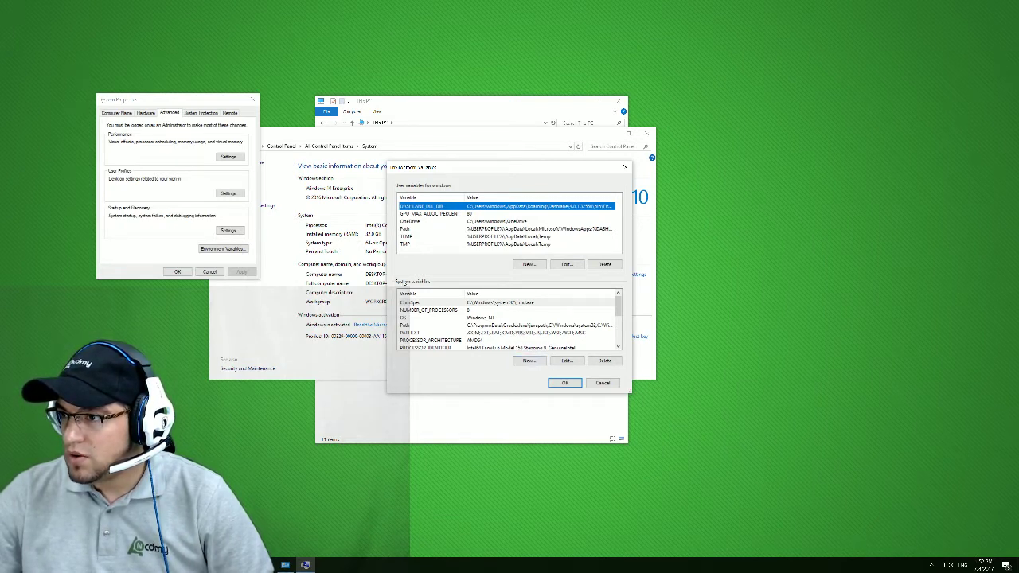
pyautogui.click(527, 360)
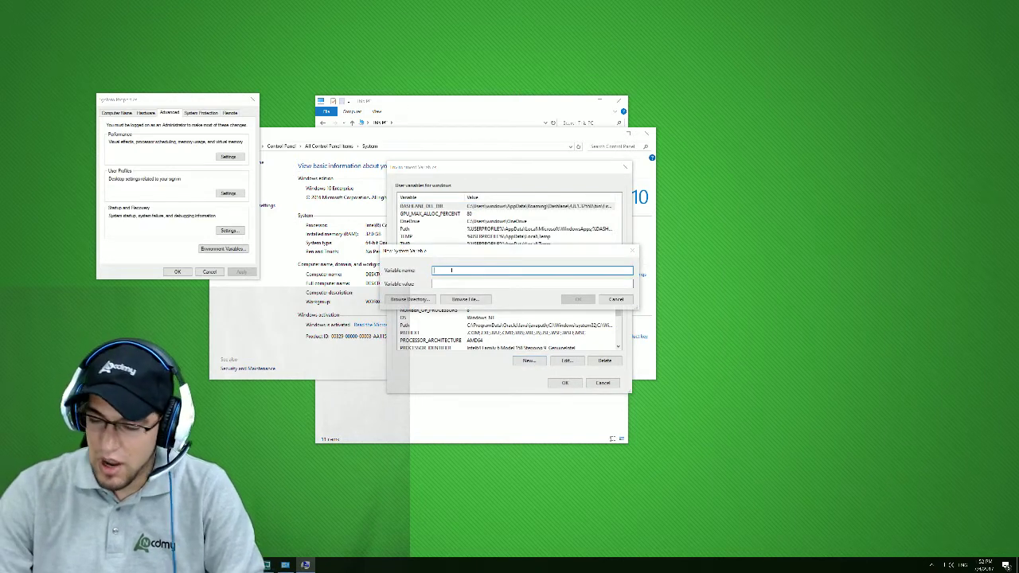
pyautogui.write('VA_H')
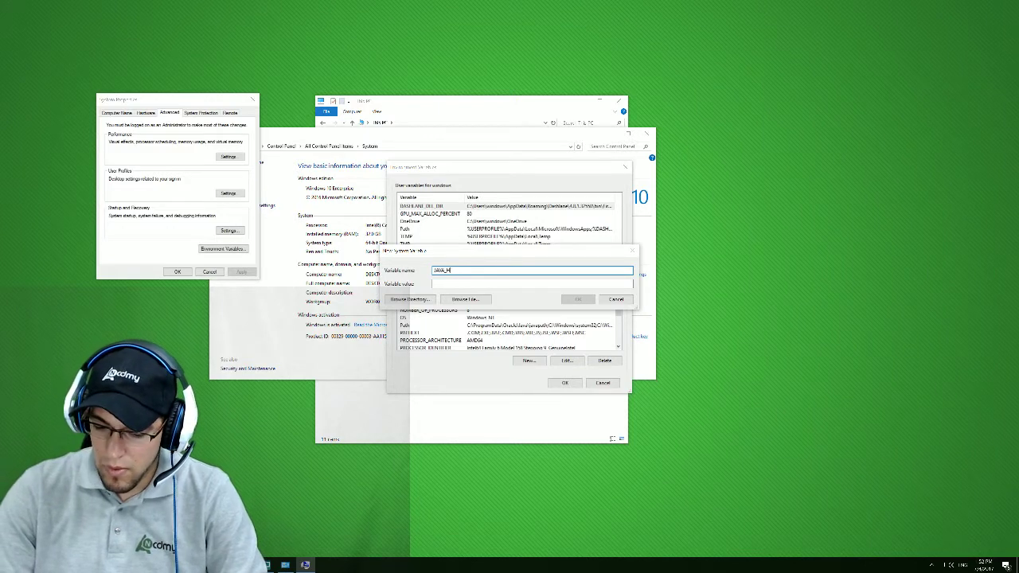
pyautogui.write('OME')
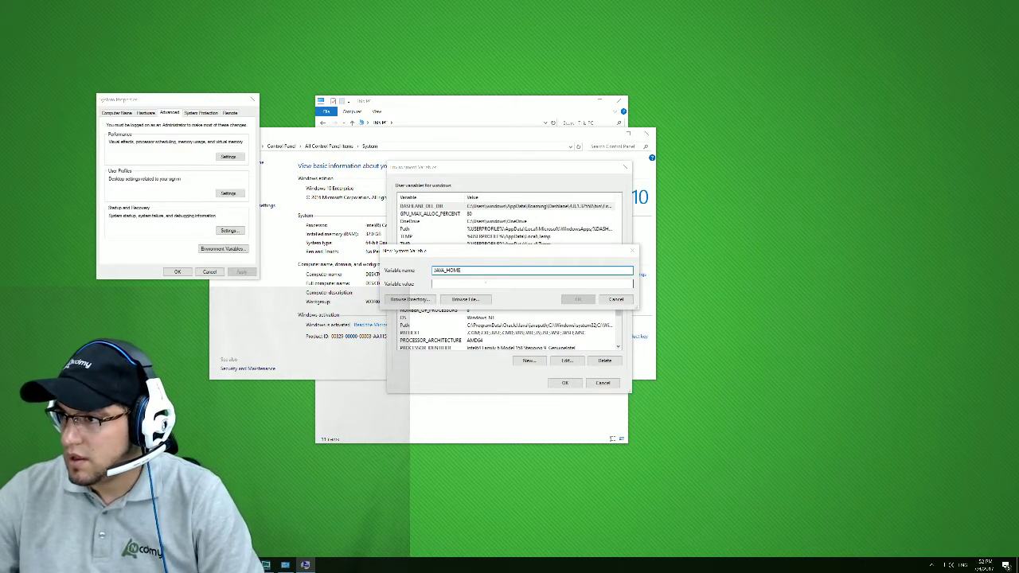
# Step: Switch to File Explorer and open the folder C:\Program Files\Java\jdk1.8.0_131
pyautogui.click(460, 282)
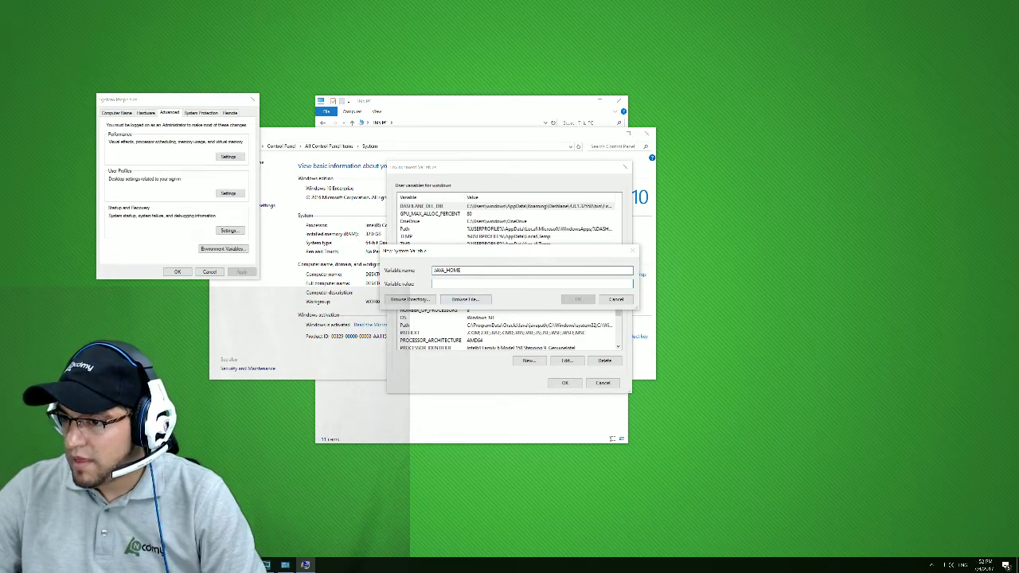
pyautogui.moveTo(265, 565)
pyautogui.click(257, 527)
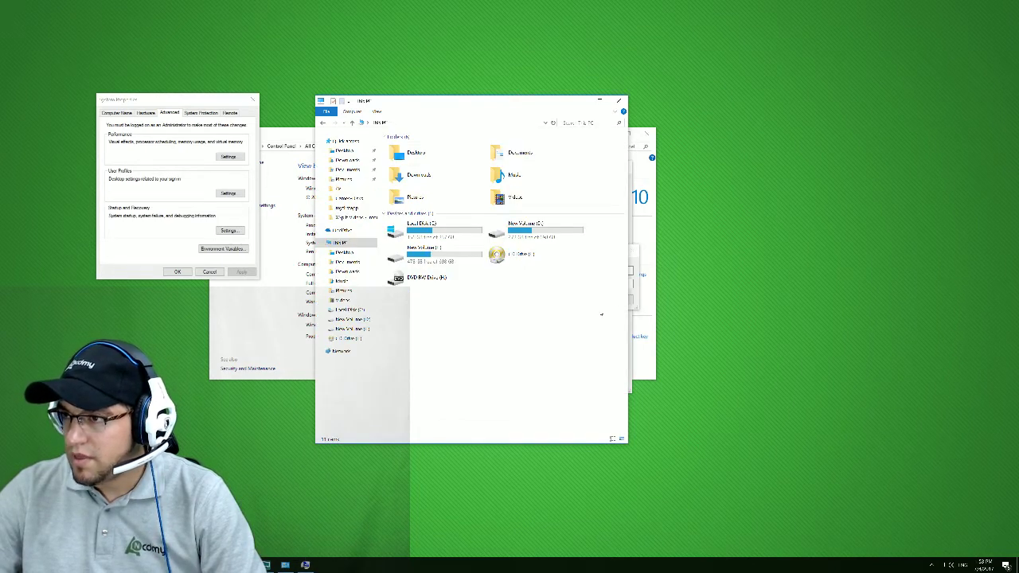
pyautogui.doubleClick(420, 226)
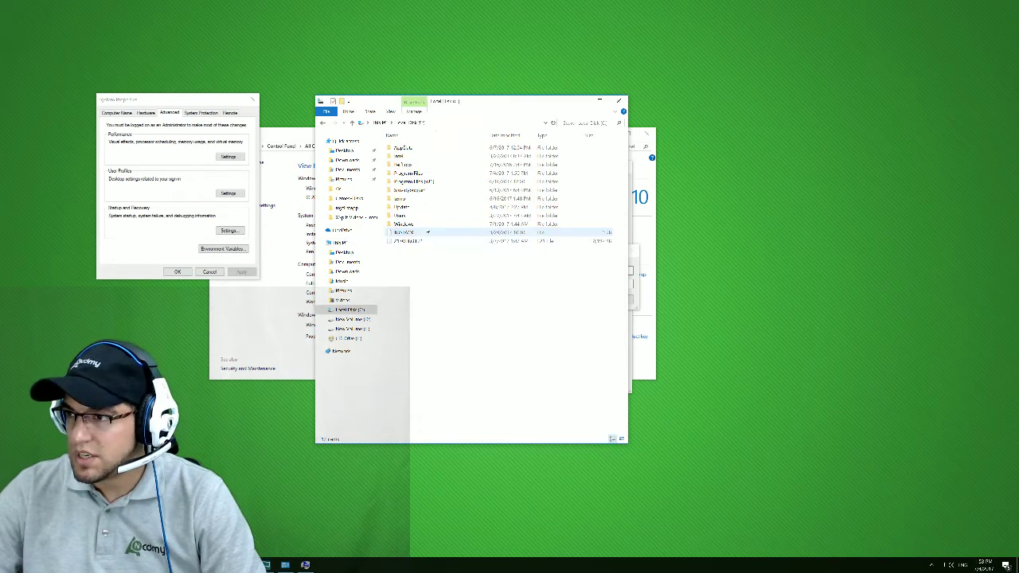
pyautogui.doubleClick(414, 173)
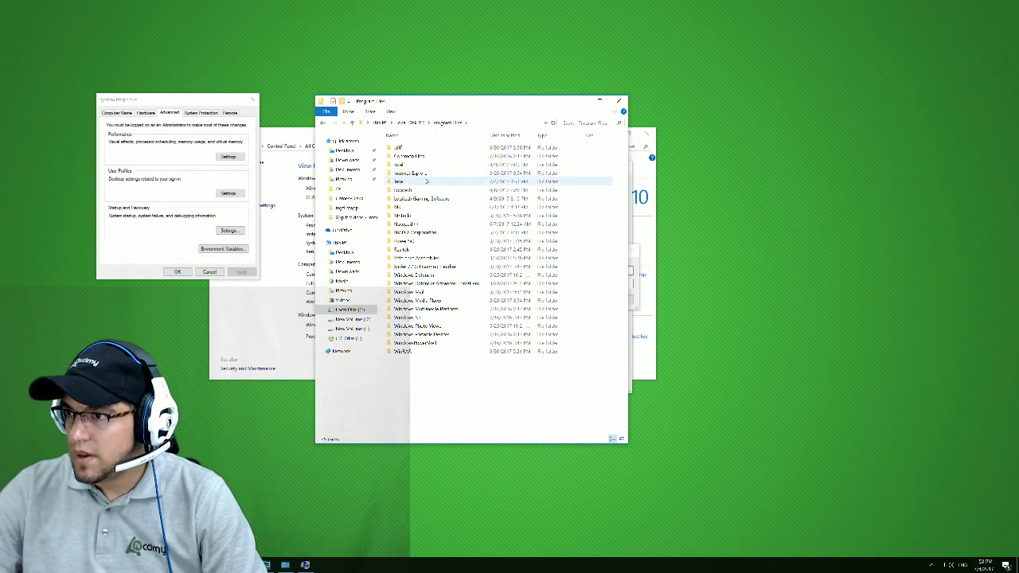
pyautogui.doubleClick(400, 182)
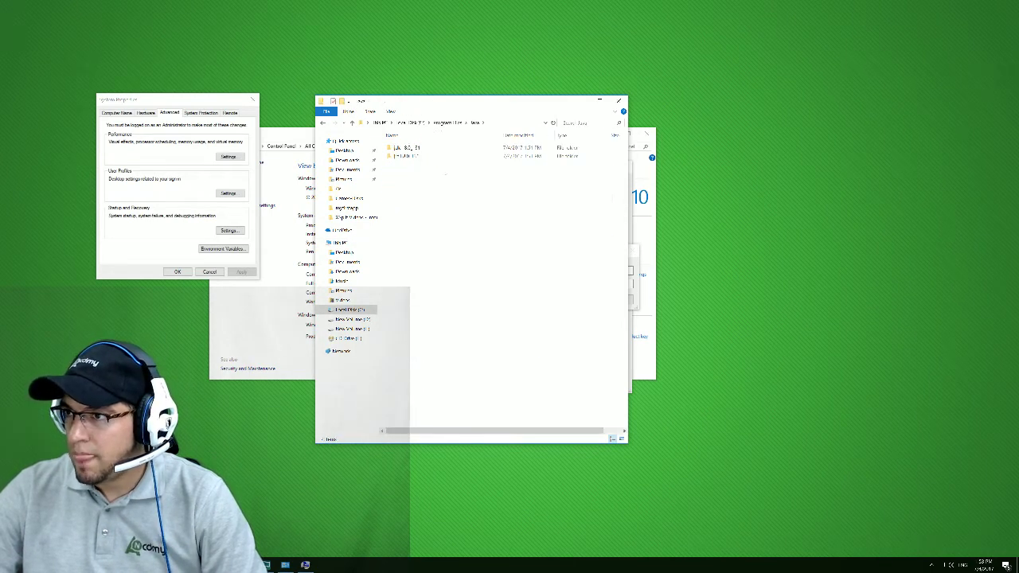
pyautogui.click(398, 148)
pyautogui.doubleClick(399, 148)
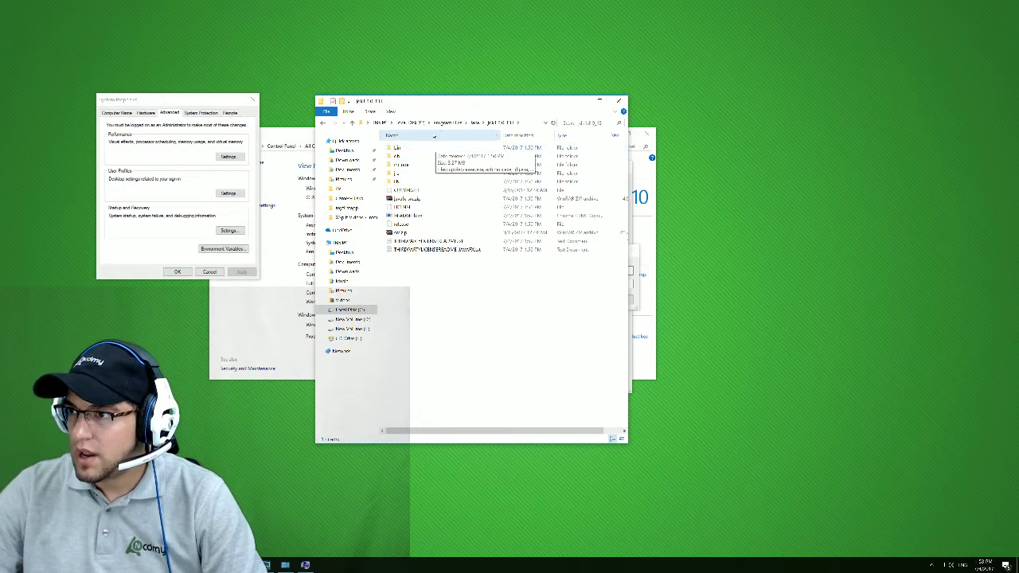
# Step: Copy the JDK folder's path and enter C:\Program Files\Java\jdk1.8.0_131 as the value of JAVA_HOME
pyautogui.moveTo(496, 113); pyautogui.dragTo(622, 94)
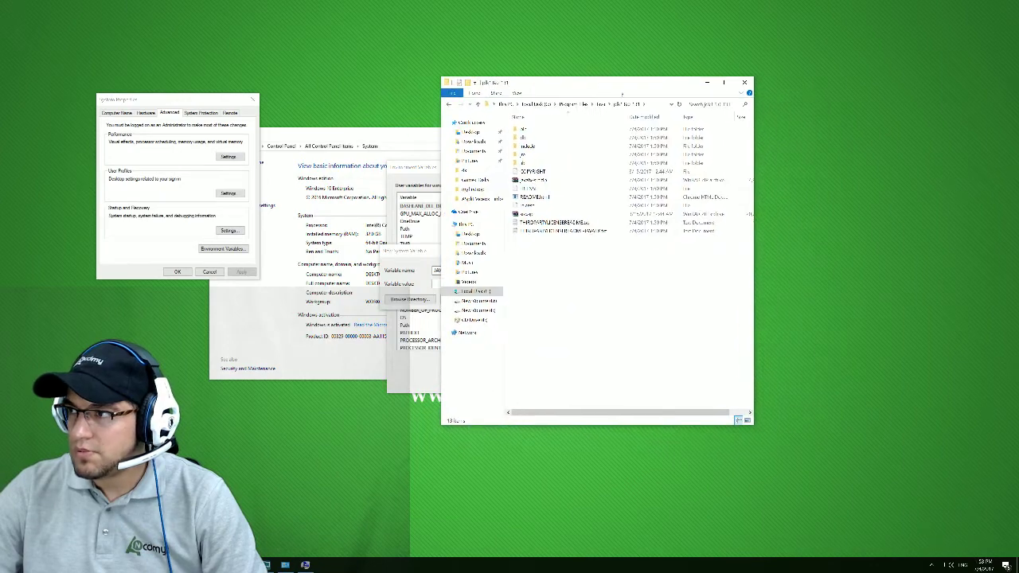
pyautogui.click(579, 104)
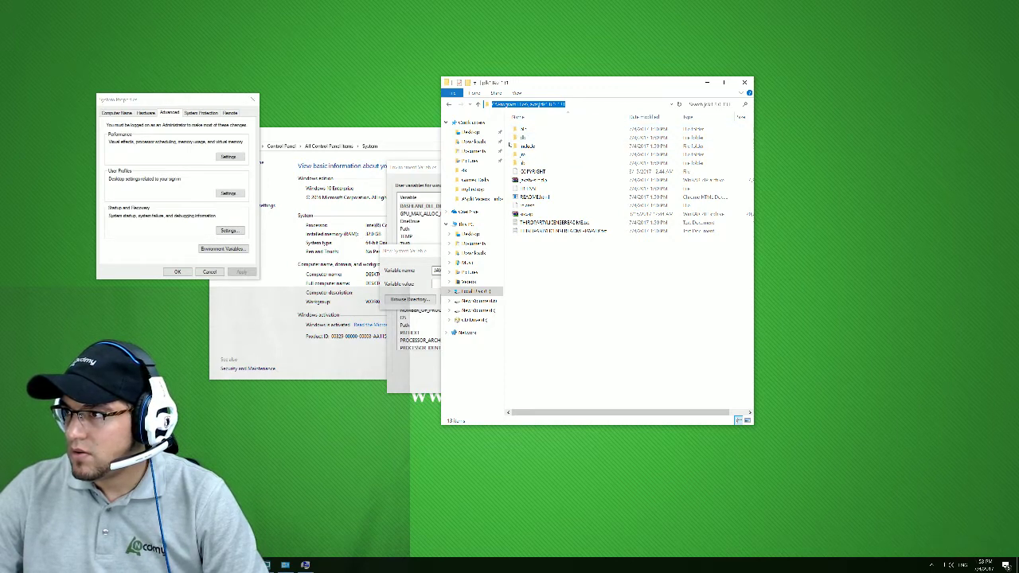
pyautogui.hotkey('alt', 'Tab')
pyautogui.write('C:\\Program Files\\Java\\jdk1.8.0_131')
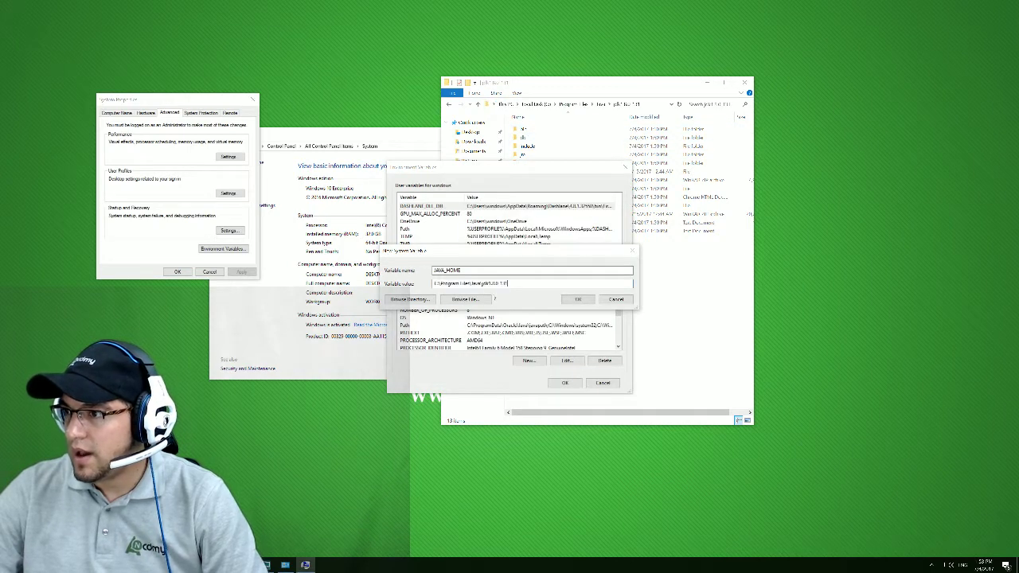
pyautogui.hotkey('ctrl', 'a')
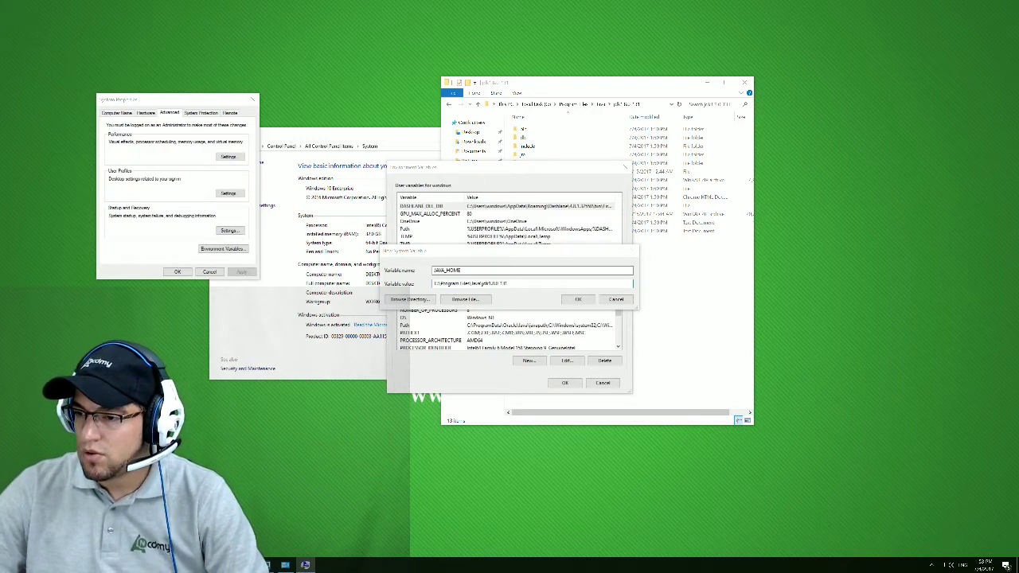
# Step: Switch to the browser and search Google for "setup java home android studio"
pyautogui.click(305, 565)
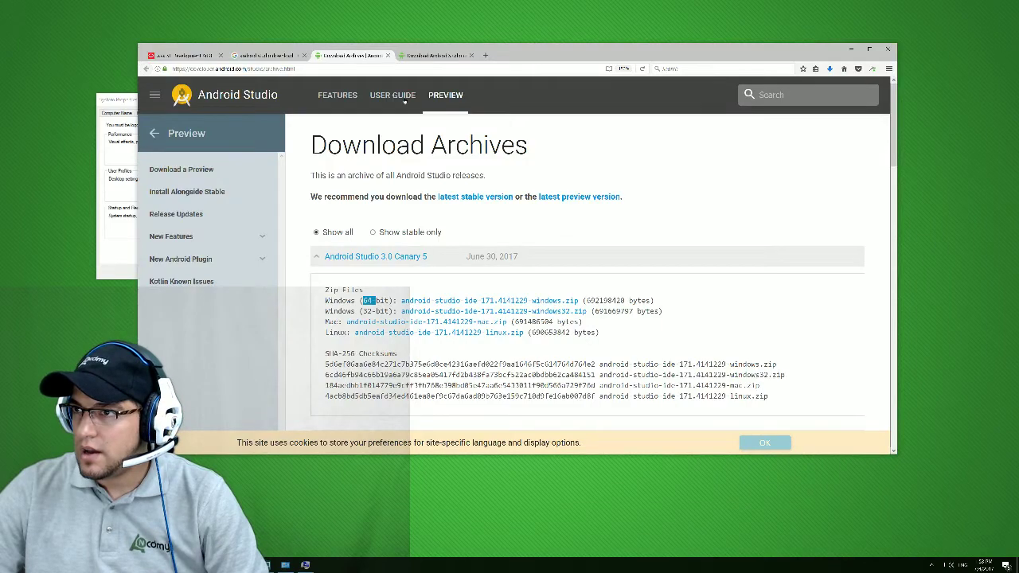
pyautogui.click(267, 55)
pyautogui.scroll(-6, 308, 226)
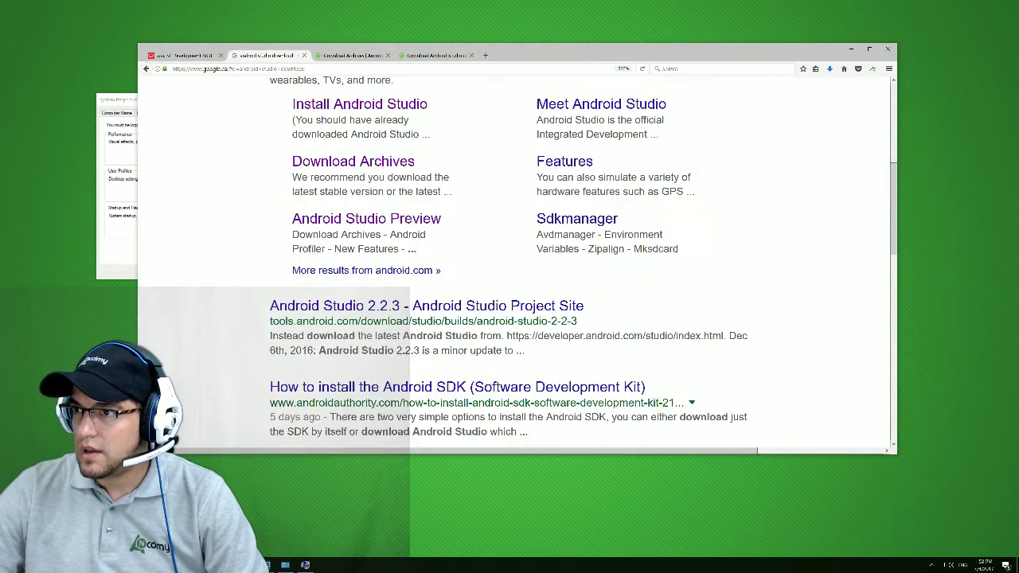
pyautogui.scroll(8, 308, 226)
pyautogui.click(435, 110)
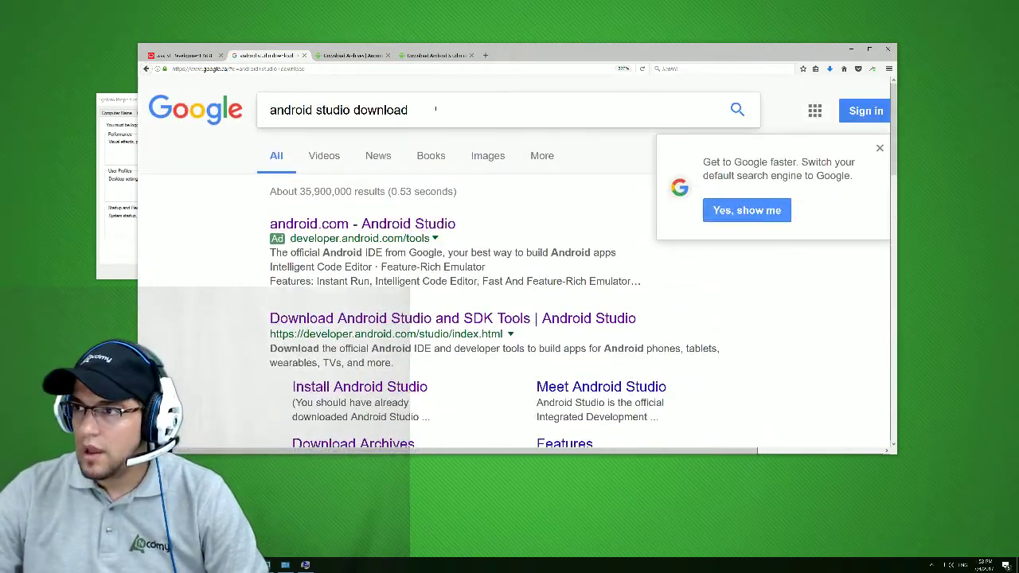
pyautogui.moveTo(434, 110); pyautogui.dragTo(217, 101)
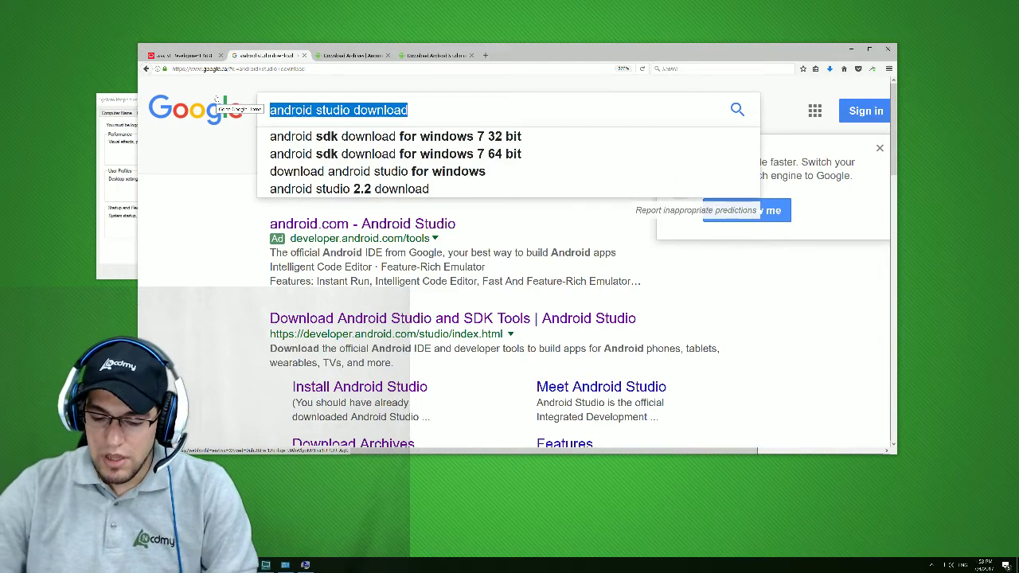
pyautogui.write('setup ')
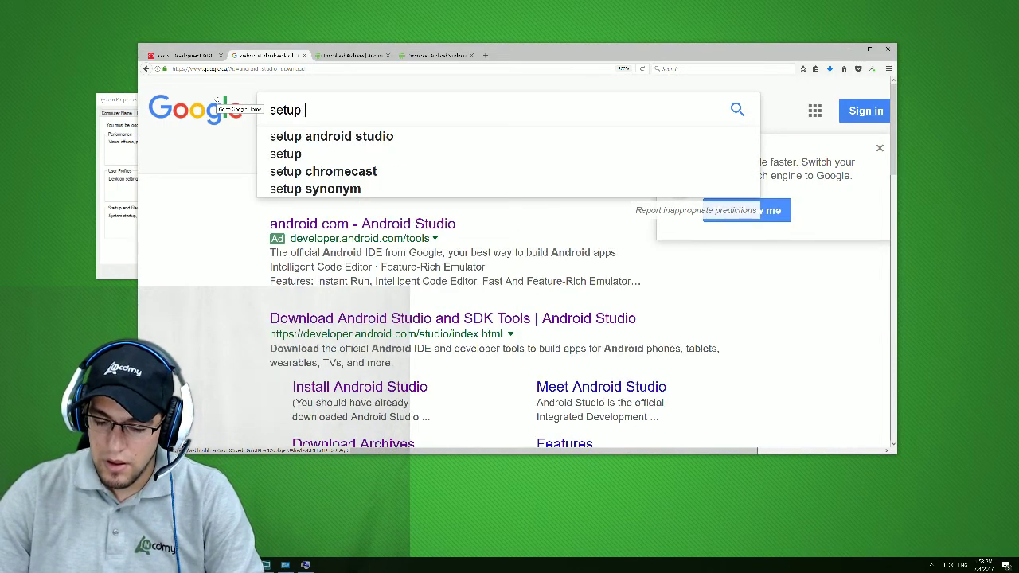
pyautogui.write('java h')
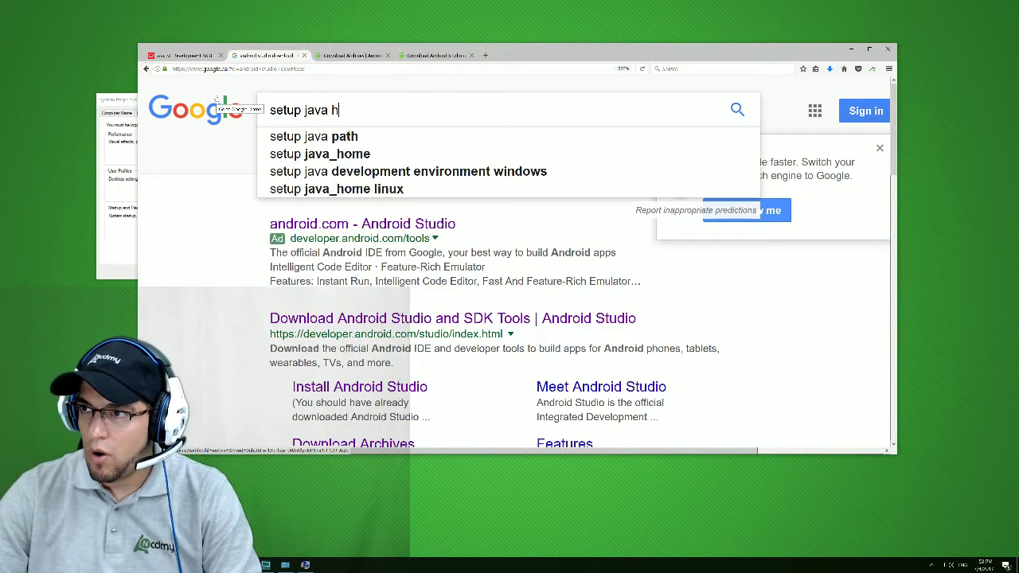
pyautogui.write('ome andro')
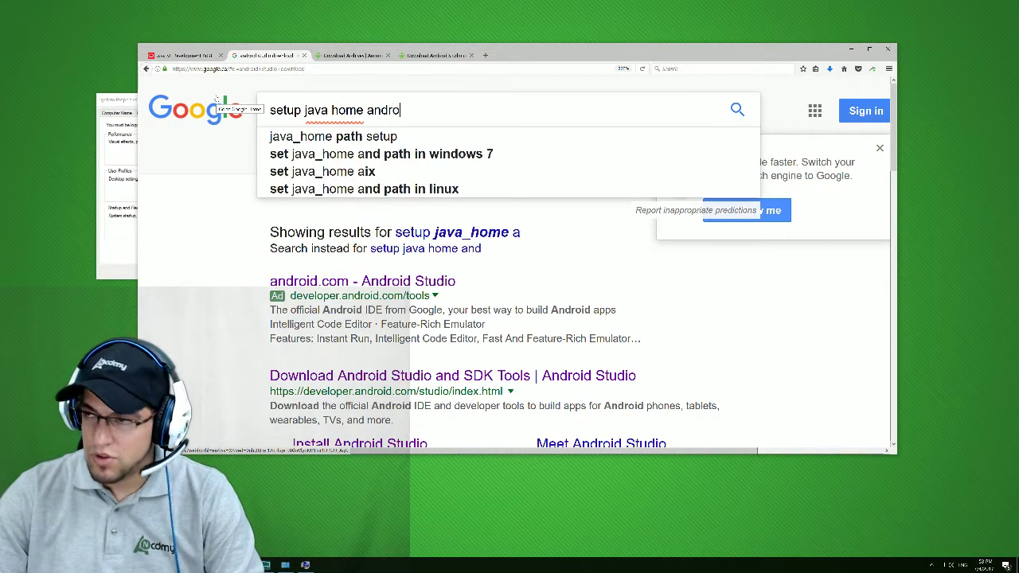
pyautogui.write('id  stu')
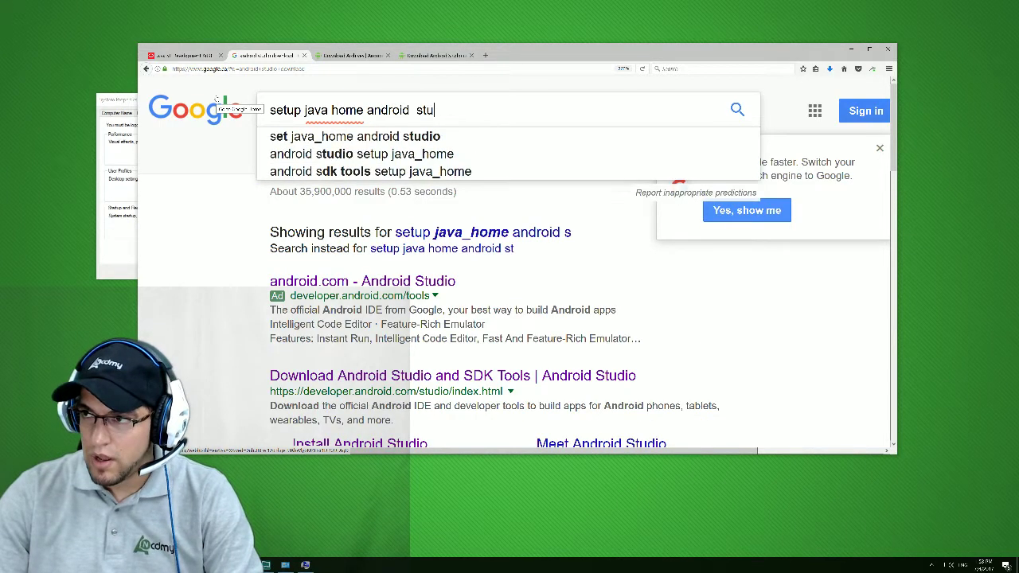
pyautogui.write('dio')
pyautogui.press('Return')
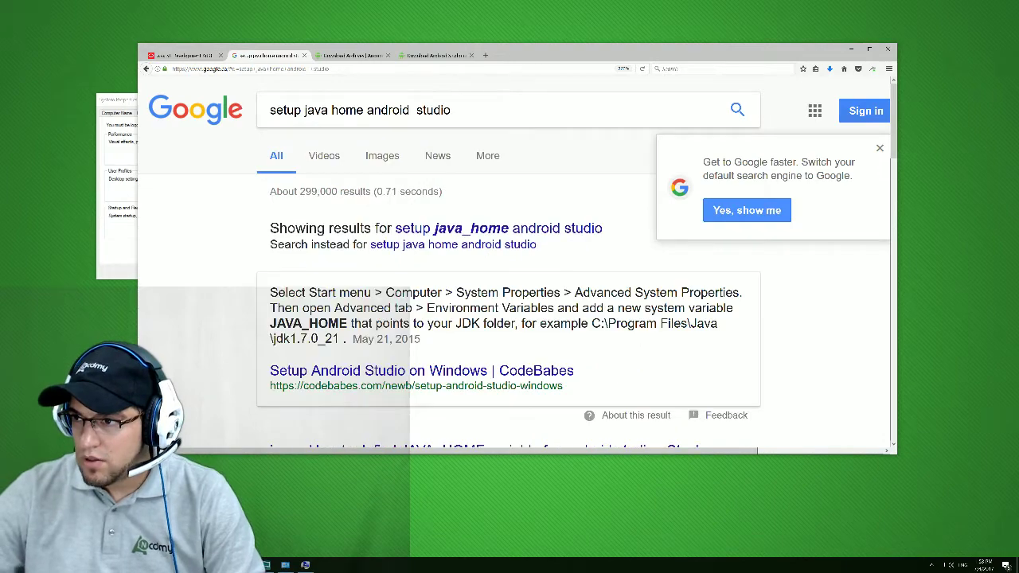
# Step: Check the variable name and example JDK folder path in the highlighted search answer, and minimize the browser
pyautogui.scroll(-3, 357, 167)
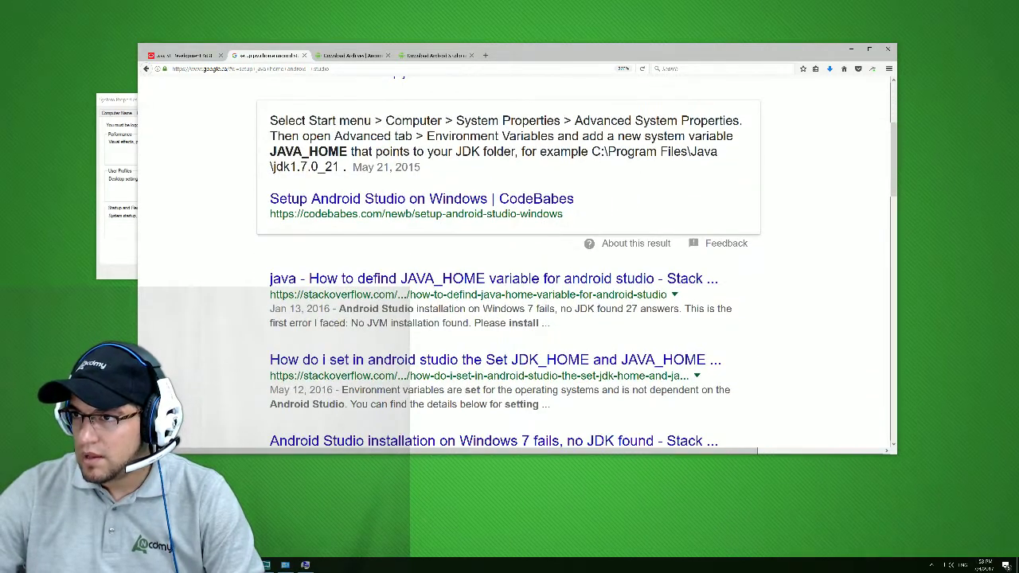
pyautogui.moveTo(270, 151); pyautogui.dragTo(302, 151)
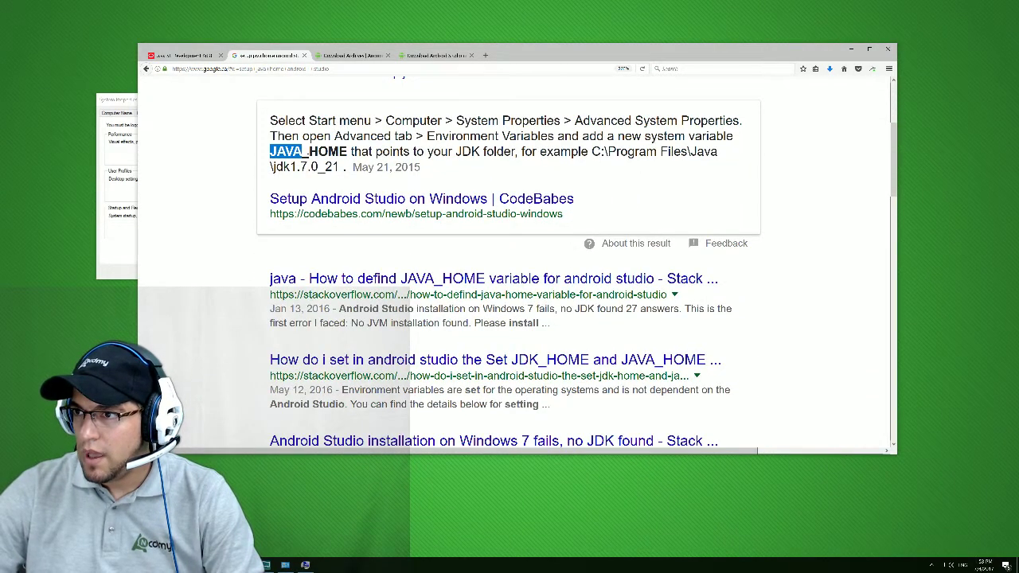
pyautogui.moveTo(591, 151); pyautogui.dragTo(719, 151)
pyautogui.moveTo(268, 167); pyautogui.dragTo(309, 151)
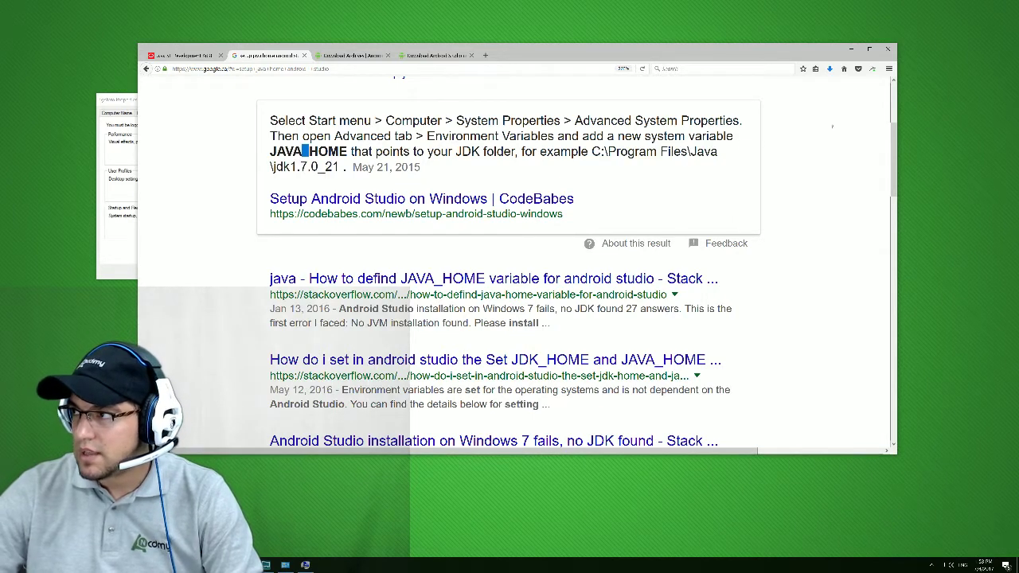
pyautogui.click(850, 49)
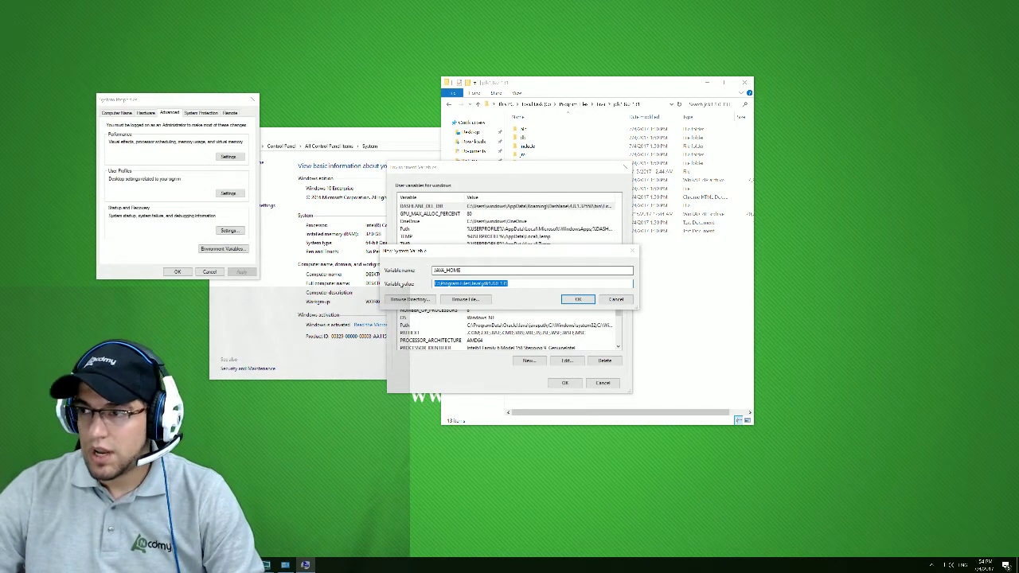
# Step: Save the new JAVA_HOME system variable, accept the environment variables, and close the System Properties dialog
pyautogui.click(578, 300)
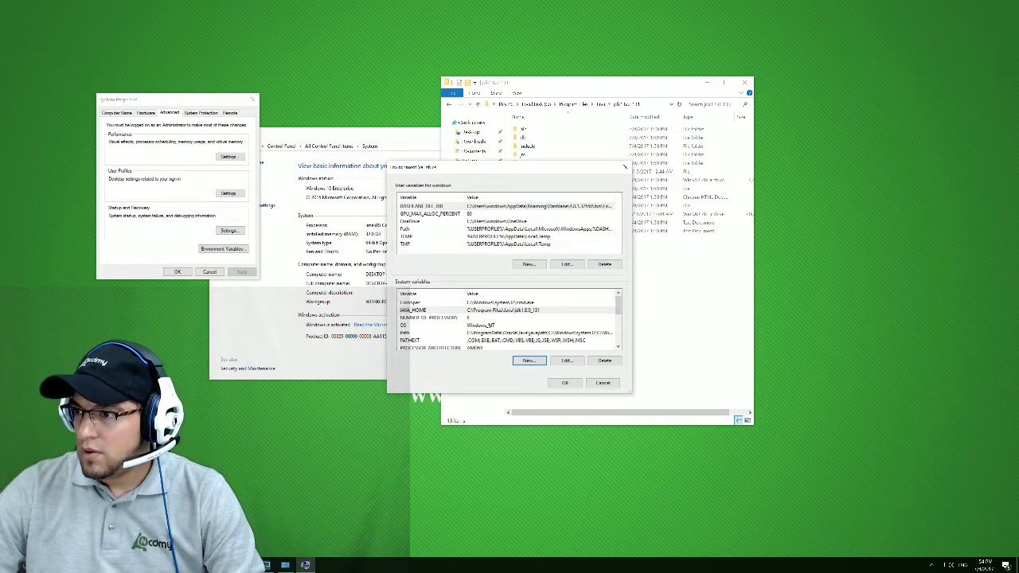
pyautogui.click(565, 383)
pyautogui.click(210, 272)
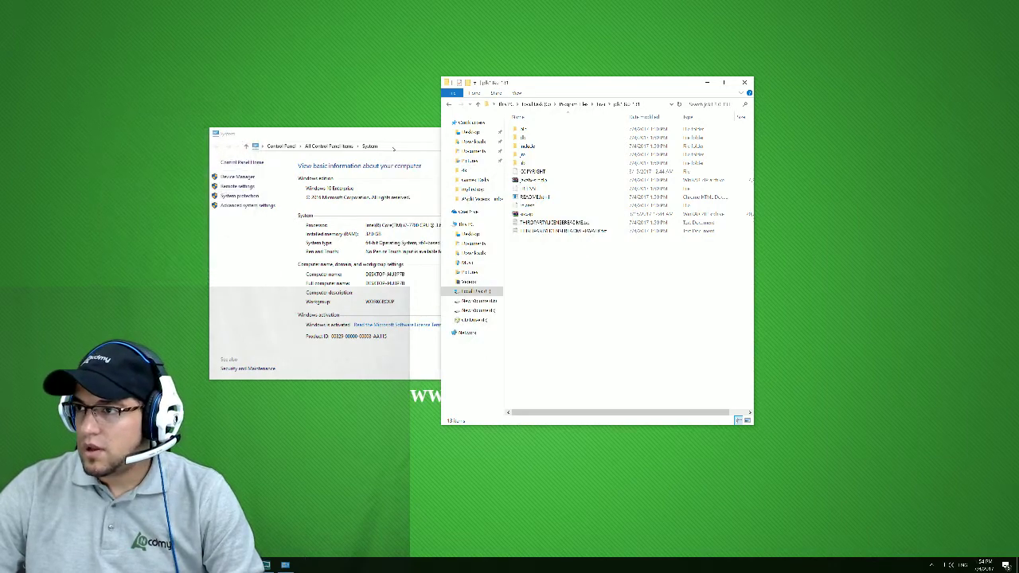
# Step: Close the System information window and the File Explorer window showing the JDK folder
pyautogui.click(330, 137)
pyautogui.hotkey('alt', 'F4')
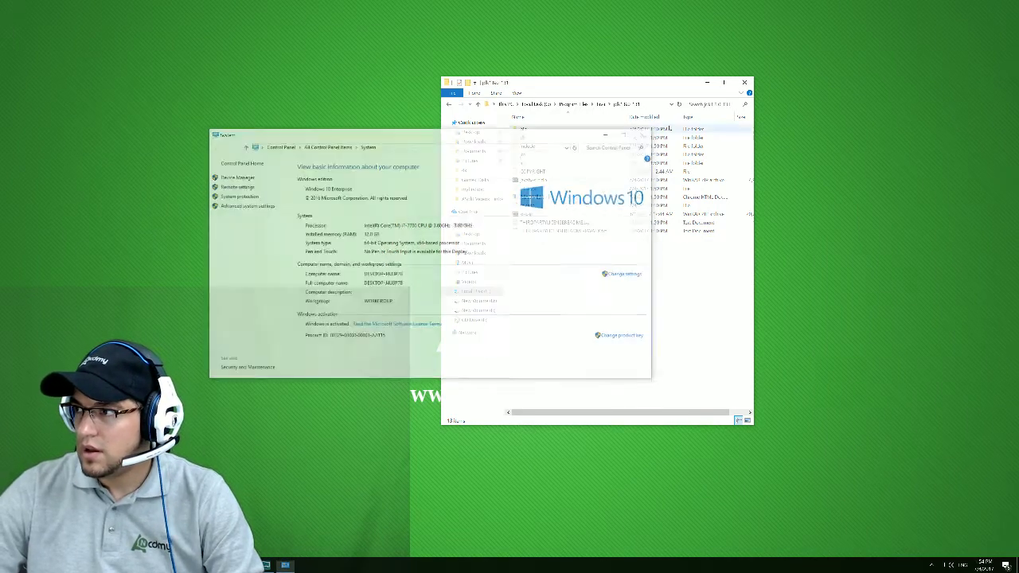
pyautogui.hotkey('alt', 'F4')
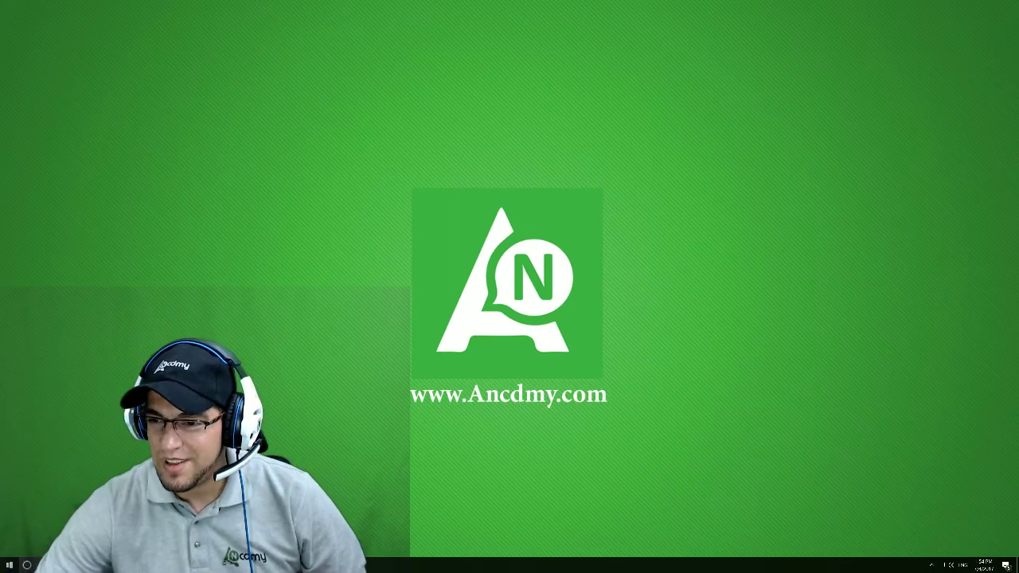
# Step: Search Windows for cmd to find the Command Prompt
pyautogui.press('super')
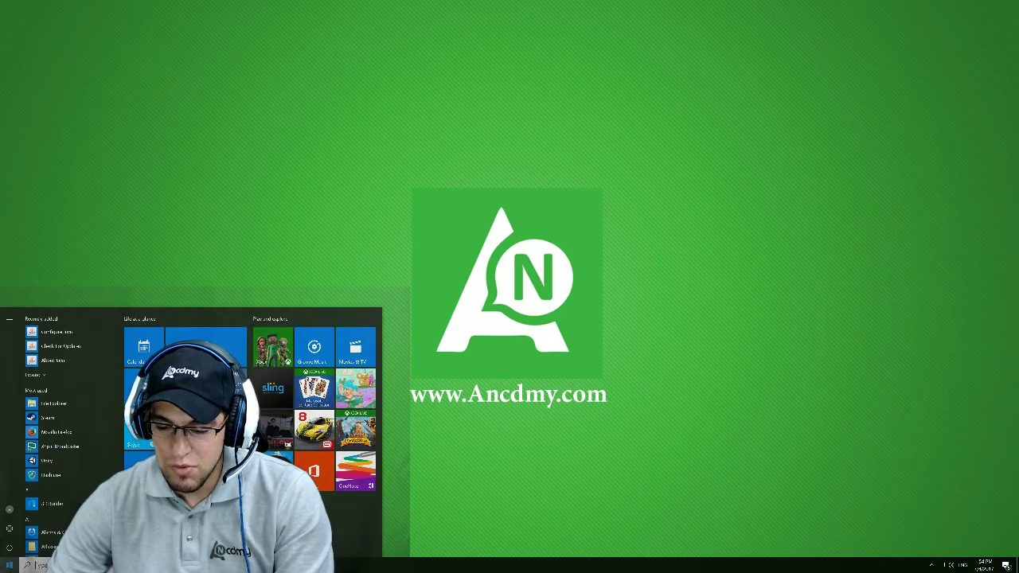
pyautogui.write('cmd')
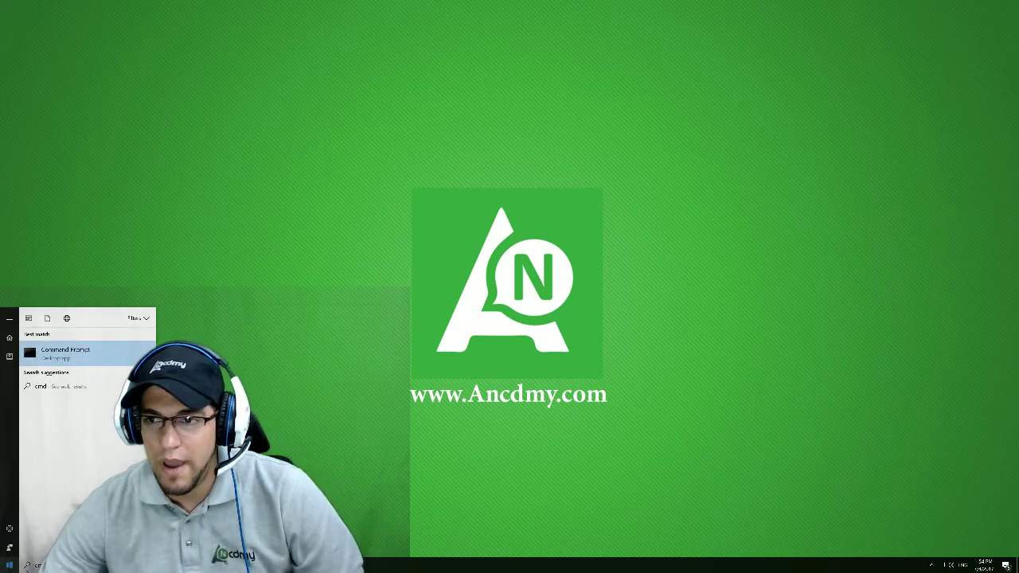
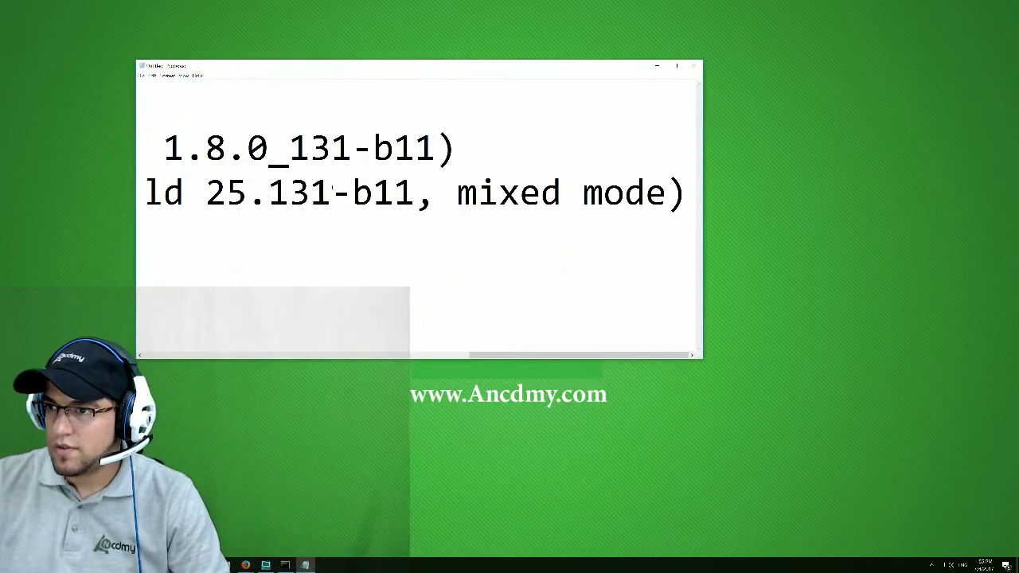
# Step: Enlarge the Notepad window, examine the Java version and build lines, and return to the Command Prompt
pyautogui.moveTo(699, 356); pyautogui.dragTo(944, 476)
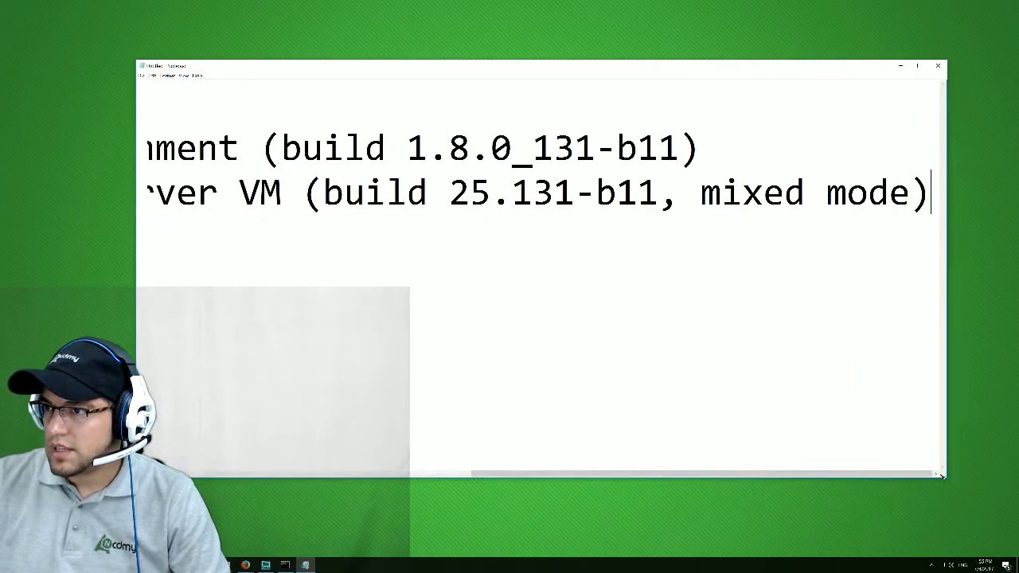
pyautogui.moveTo(645, 474); pyautogui.dragTo(306, 412)
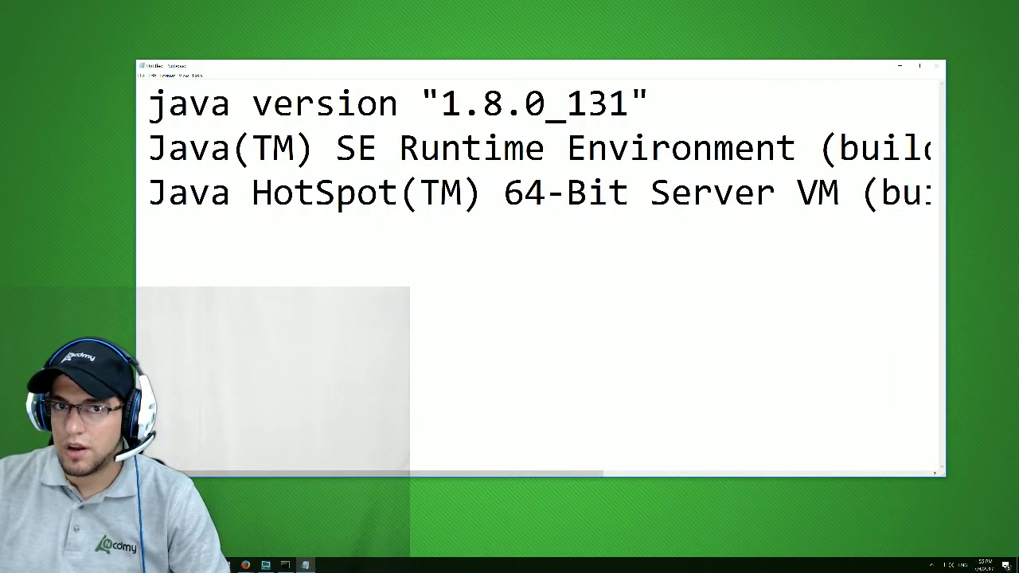
pyautogui.moveTo(445, 106); pyautogui.dragTo(628, 105)
pyautogui.moveTo(357, 148); pyautogui.dragTo(951, 148)
pyautogui.moveTo(721, 193); pyautogui.dragTo(168, 192)
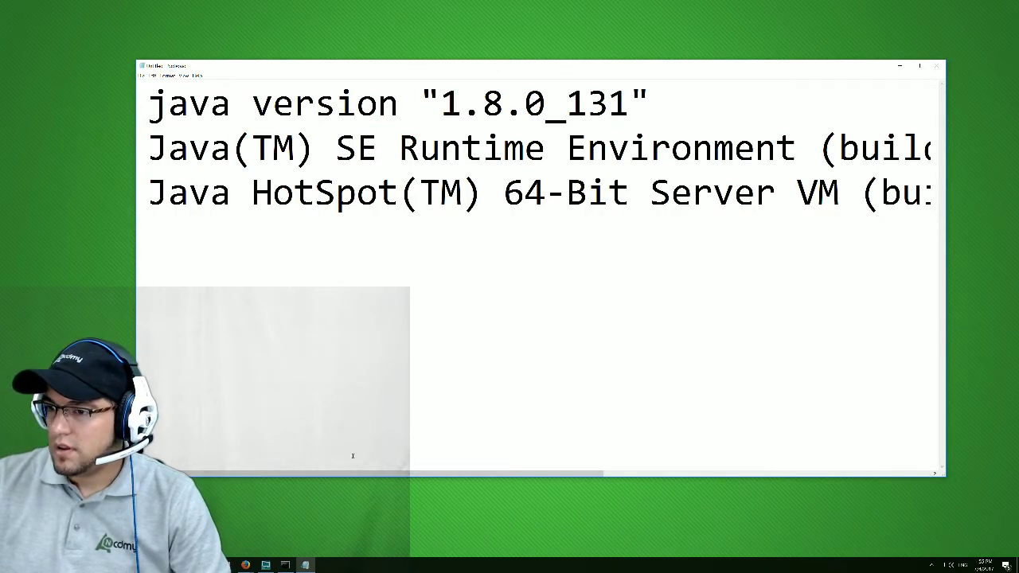
pyautogui.moveTo(441, 474); pyautogui.dragTo(682, 489)
pyautogui.moveTo(448, 193); pyautogui.dragTo(531, 193)
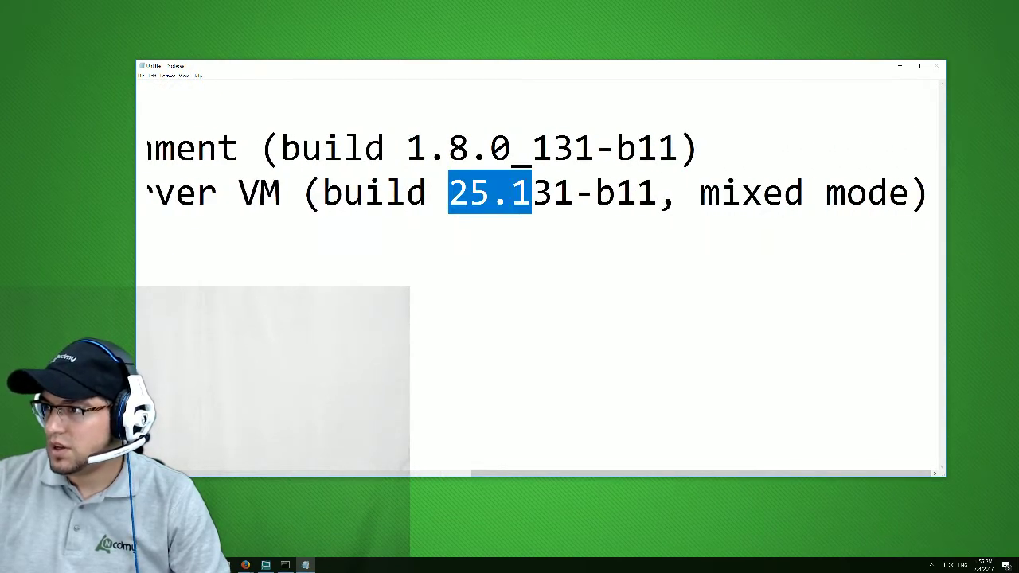
pyautogui.click(305, 565)
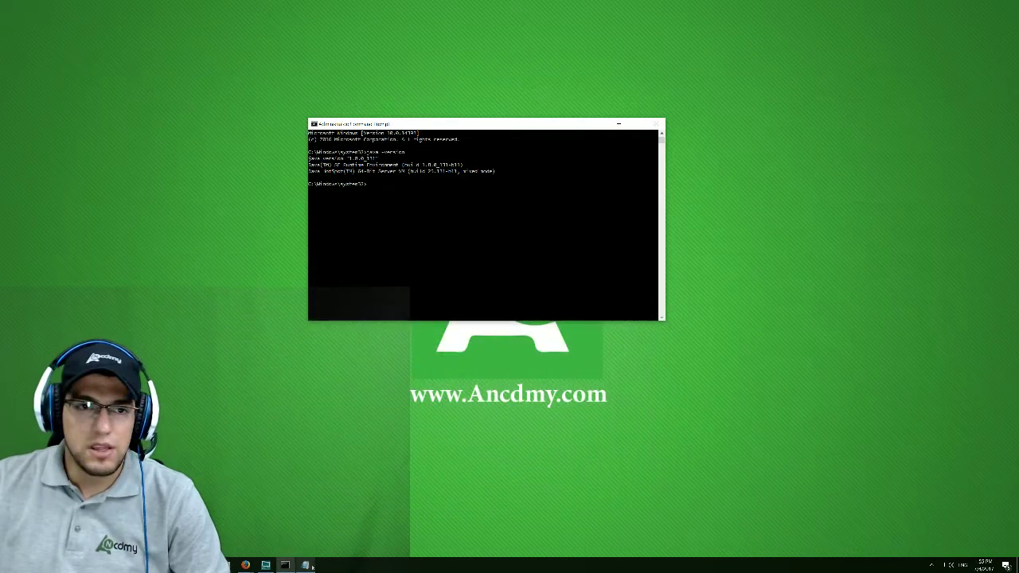
pyautogui.moveTo(447, 126); pyautogui.dragTo(475, 44)
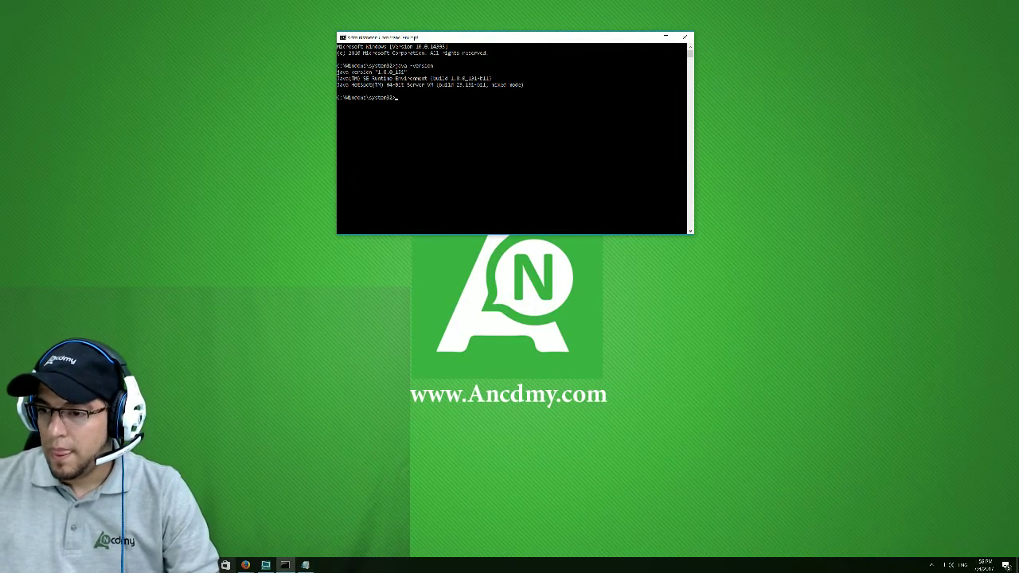
# Step: Switch to the Downloads folder in File Explorer and extract android-studio-ide-171.4141229-windows.zip into a folder of the same name
pyautogui.moveTo(225, 565)
pyautogui.click(229, 526)
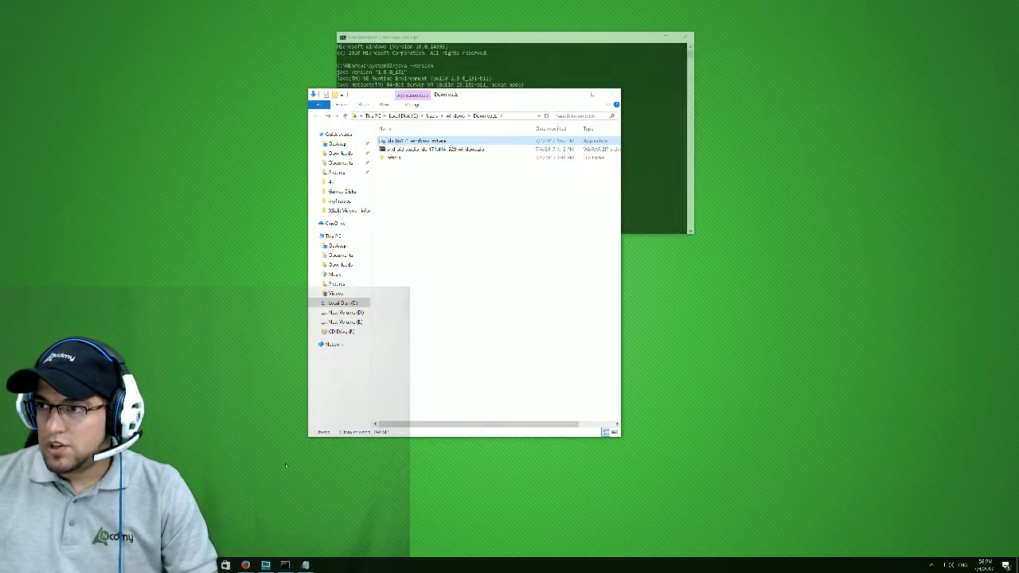
pyautogui.click(406, 148)
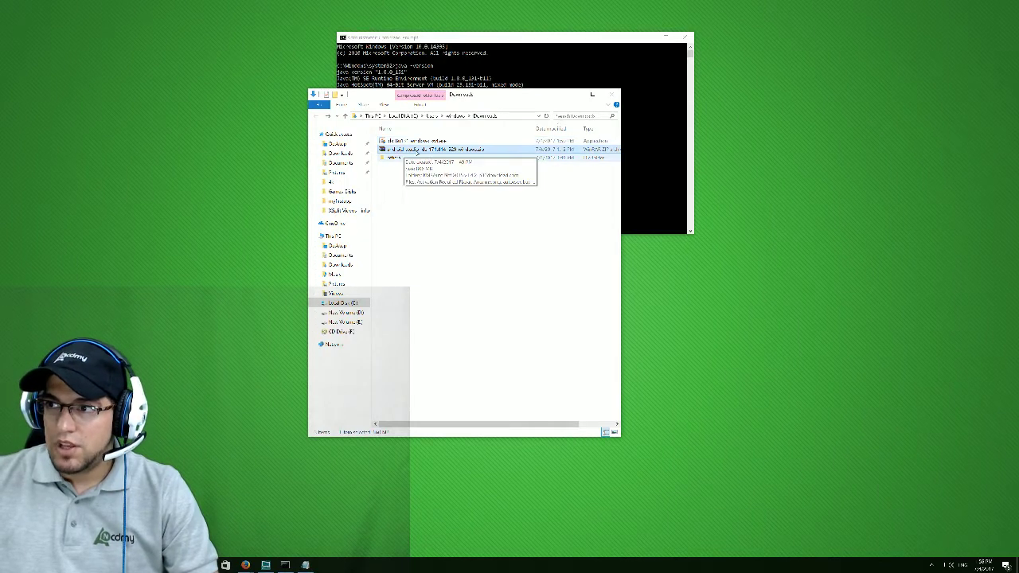
pyautogui.rightClick(413, 149)
pyautogui.click(452, 189)
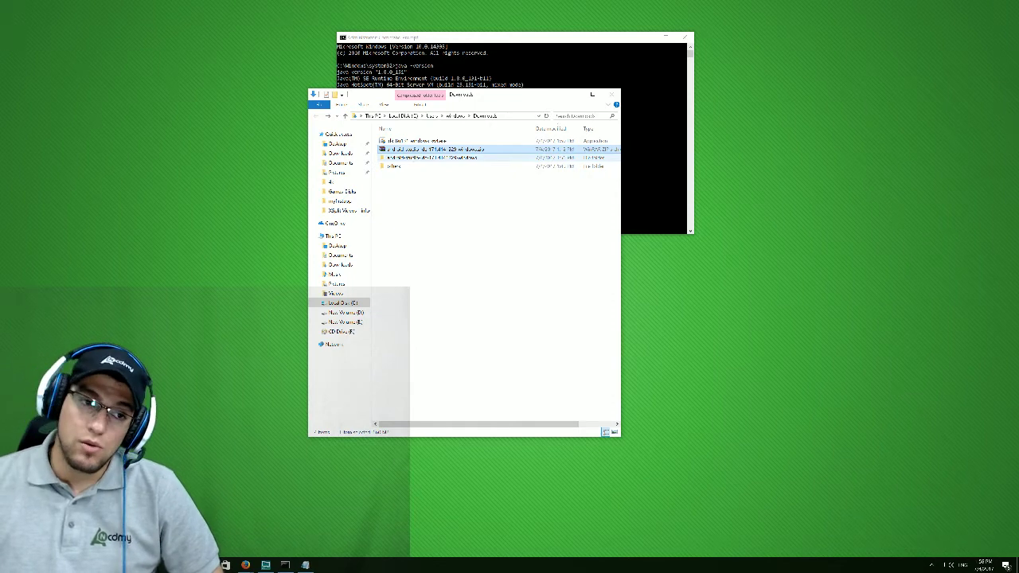
# Step: Look through the extracted Android Studio folder and its android-studio subfolder, and return to Downloads
pyautogui.doubleClick(408, 158)
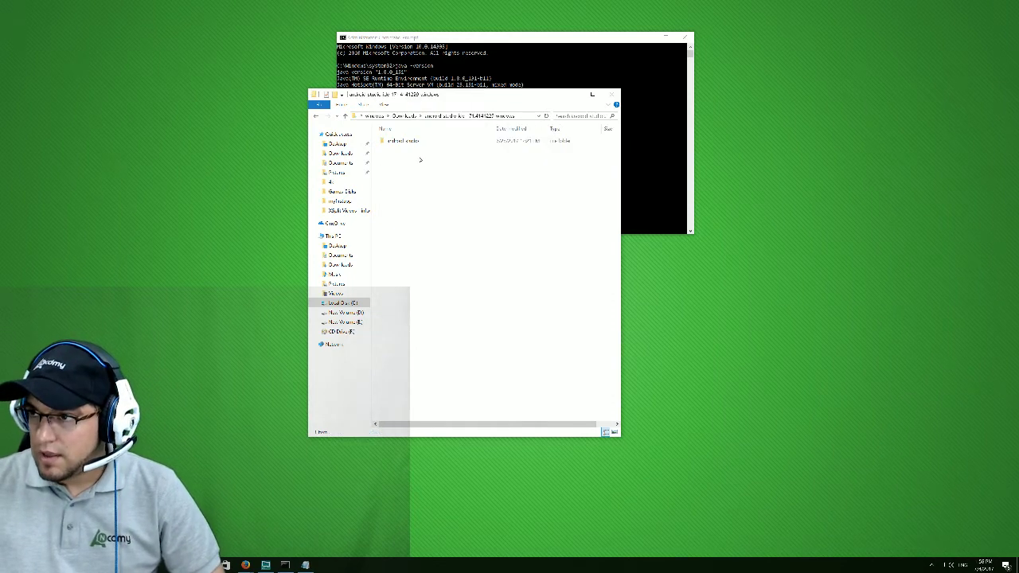
pyautogui.doubleClick(398, 142)
pyautogui.moveTo(431, 285); pyautogui.dragTo(448, 227)
pyautogui.click(451, 276)
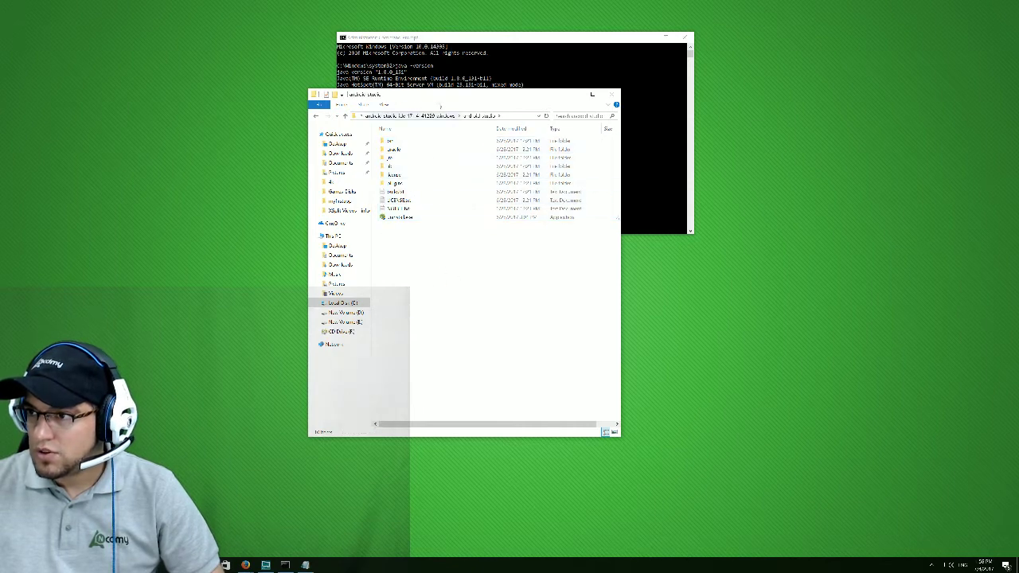
pyautogui.click(442, 116)
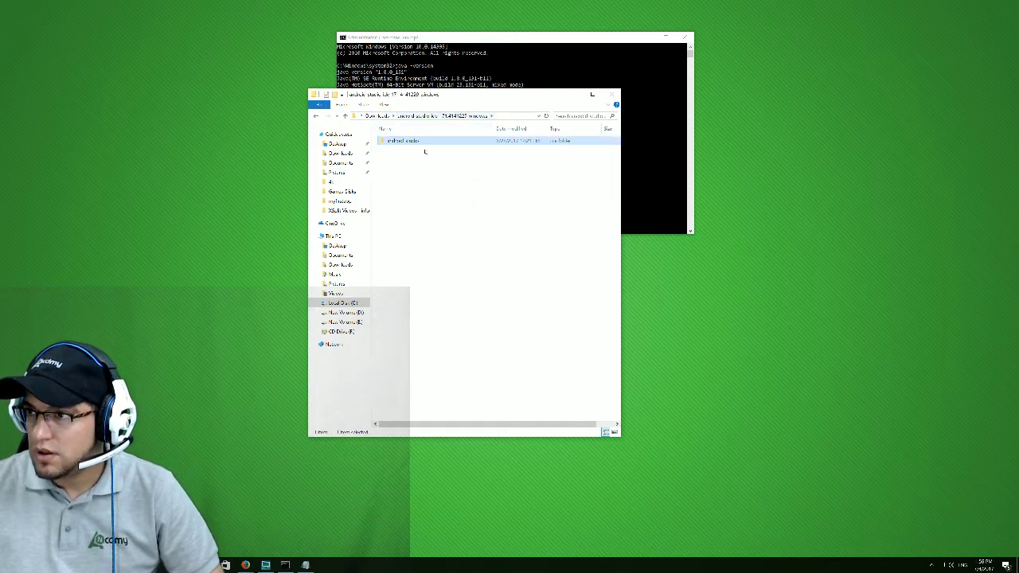
pyautogui.click(378, 115)
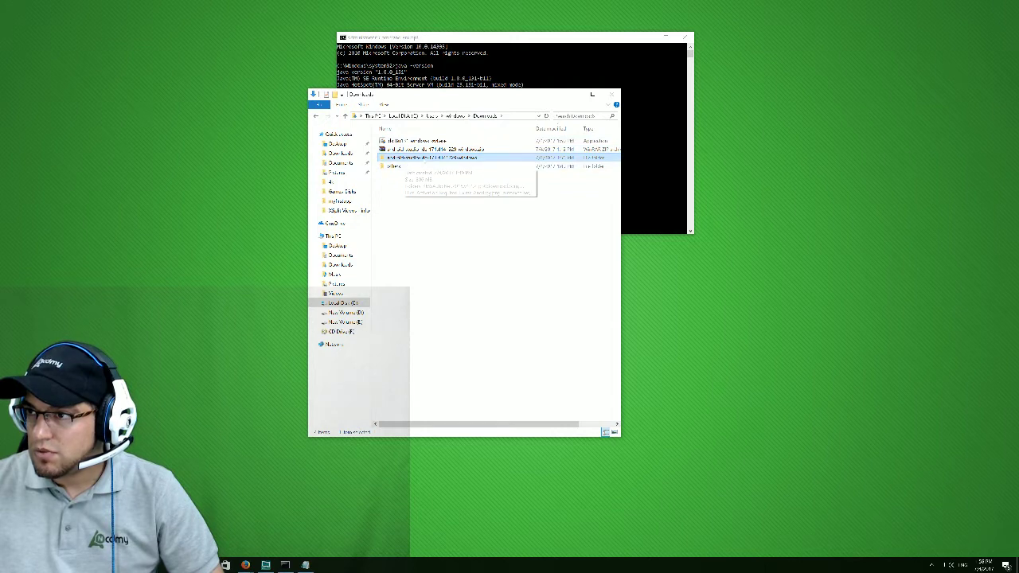
# Step: Look through the extracted android-studio folder and its bin subfolder, locate the studio executables, and return to Downloads
pyautogui.doubleClick(415, 159)
pyautogui.click(400, 141)
pyautogui.doubleClick(400, 141)
pyautogui.moveTo(466, 303); pyautogui.dragTo(421, 137)
pyautogui.click(462, 275)
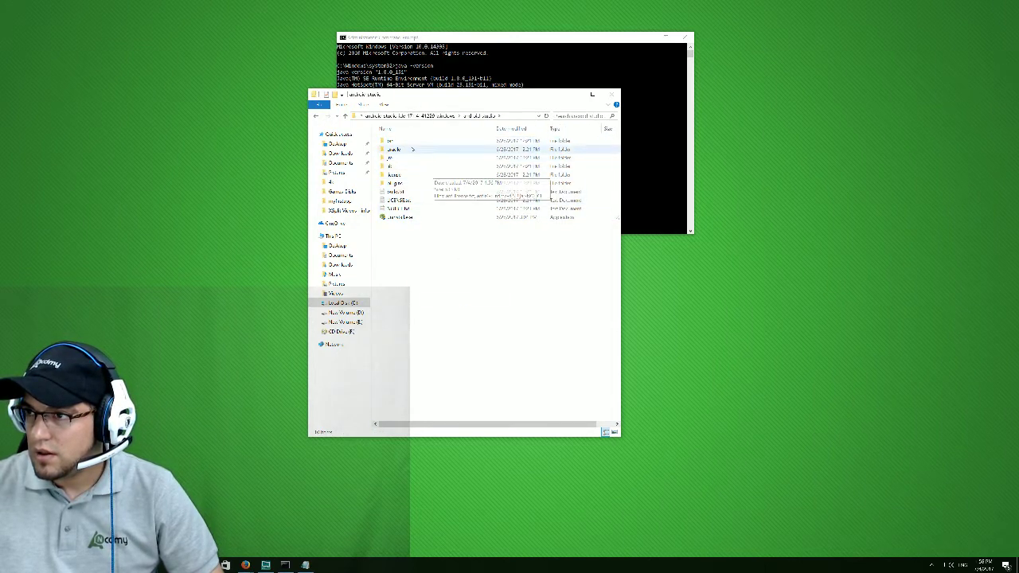
pyautogui.click(389, 141)
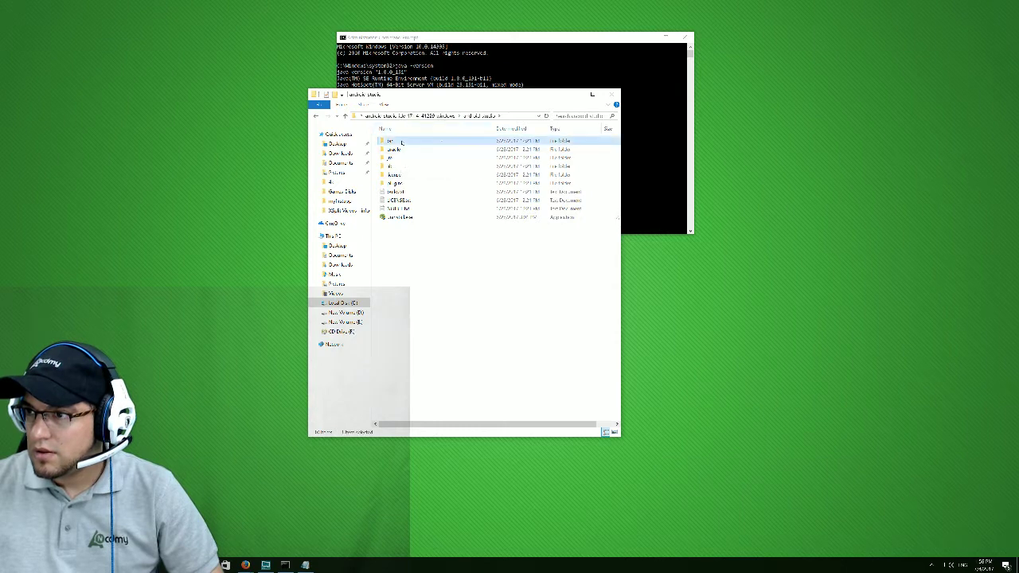
pyautogui.press('Return')
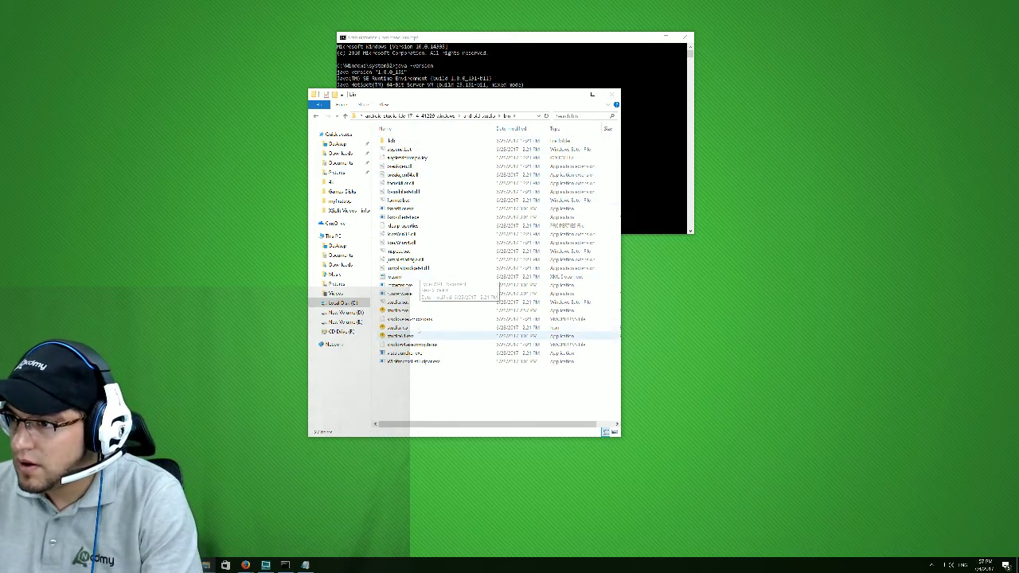
pyautogui.click(398, 310)
pyautogui.press('BackSpace')
pyautogui.press('BackSpace')
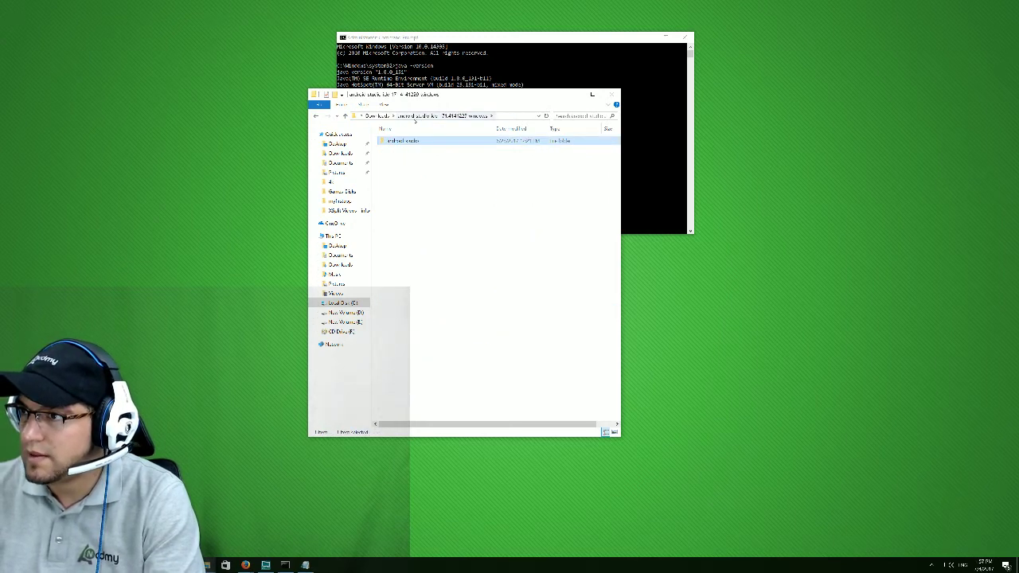
pyautogui.click(384, 116)
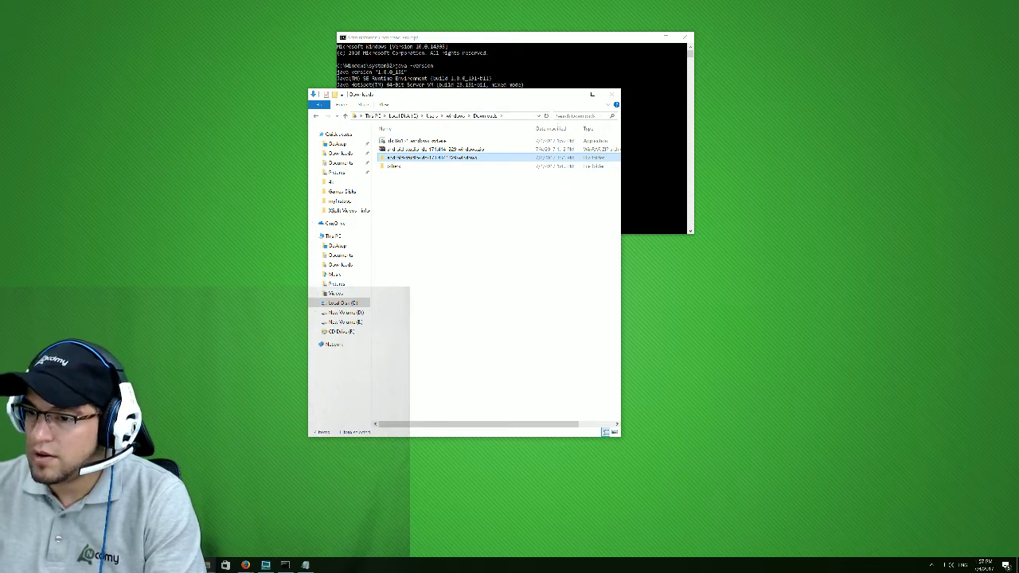
# Step: Bring up a second File Explorer window beside Downloads and show the contents of New Volume (D:) in it
pyautogui.click(238, 527)
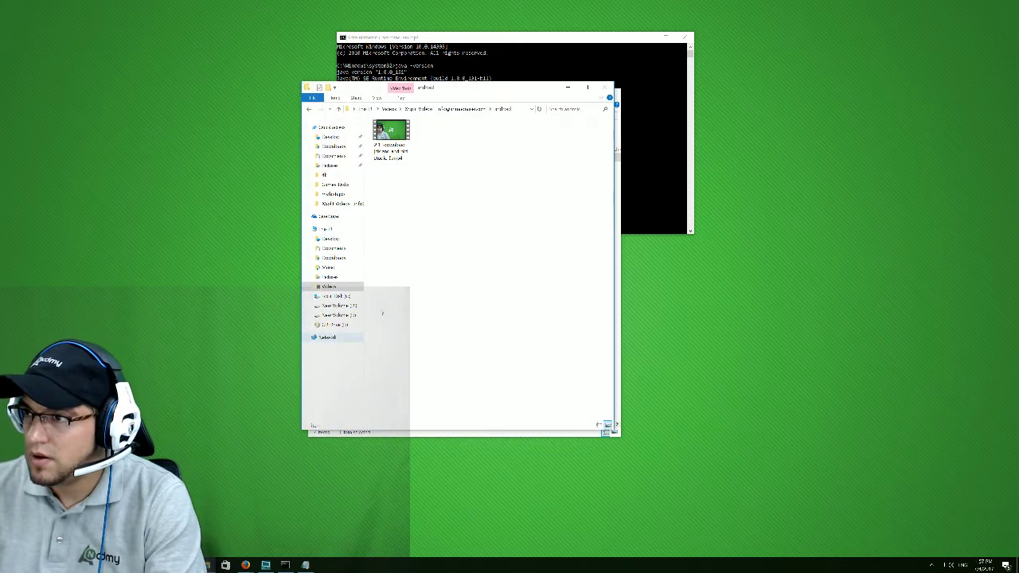
pyautogui.click(338, 306)
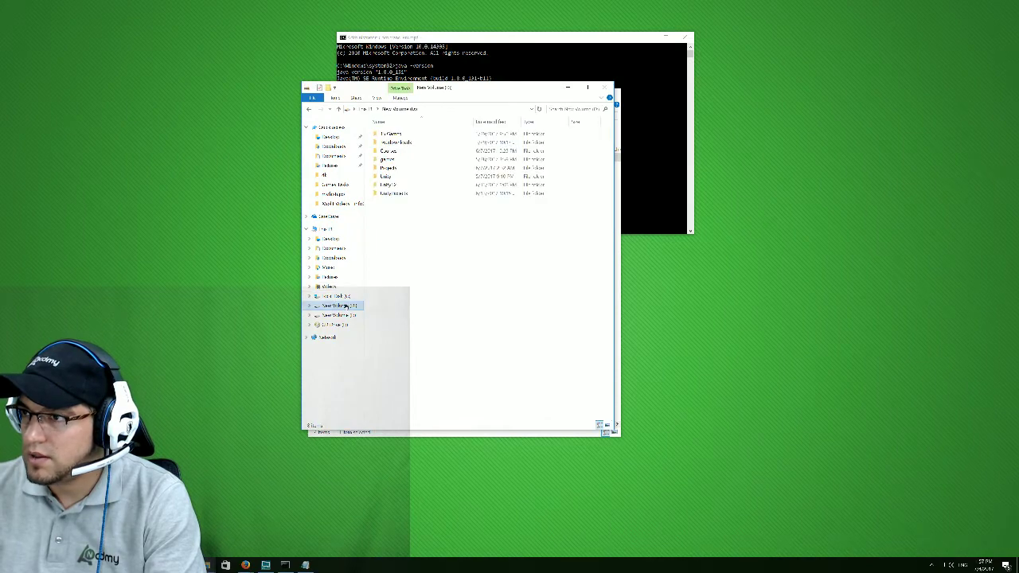
pyautogui.moveTo(469, 90); pyautogui.dragTo(218, 93)
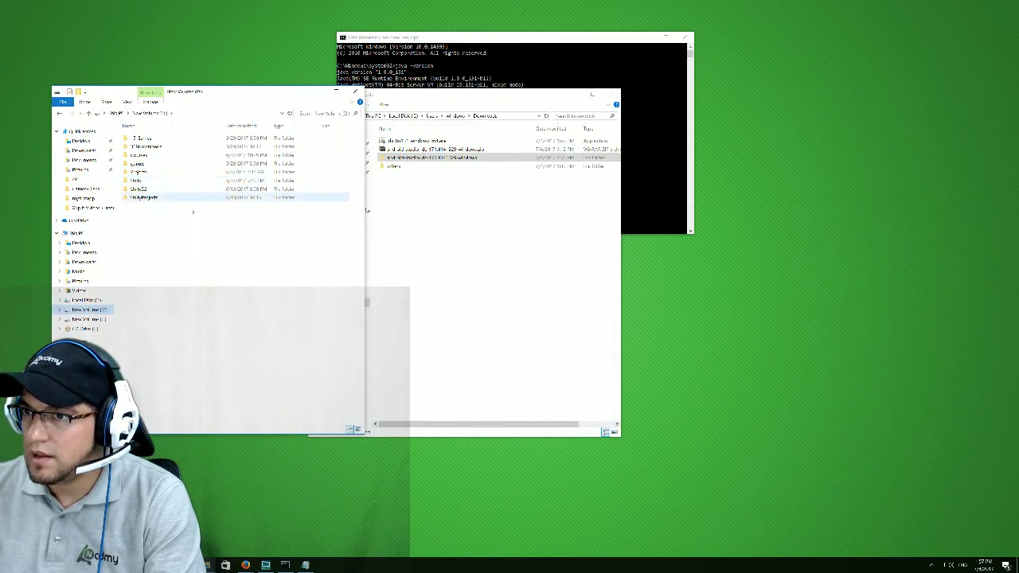
pyautogui.click(100, 319)
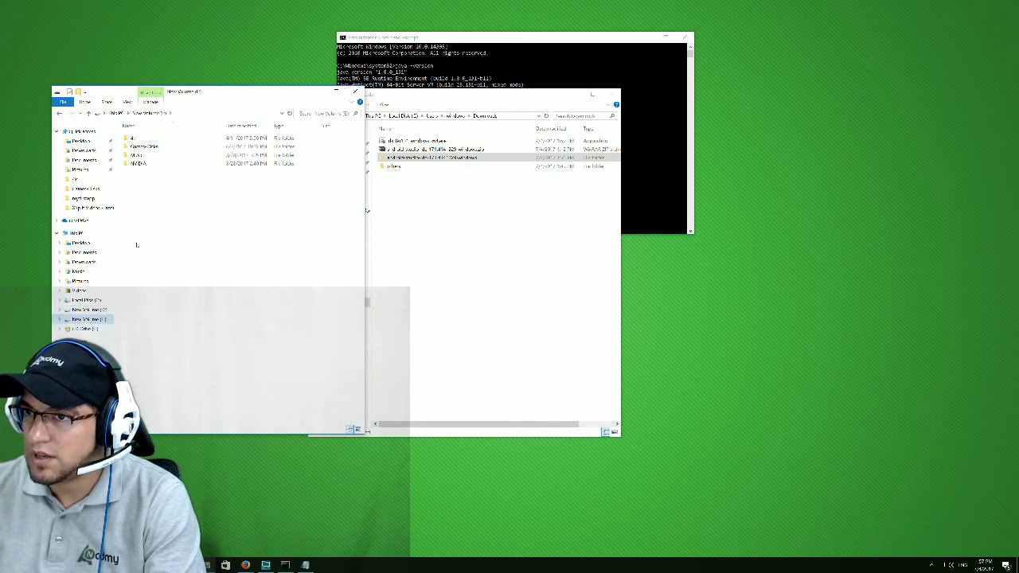
pyautogui.click(89, 309)
# Step: Create a folder named Apps on New Volume (D:) and open it
pyautogui.rightClick(193, 267)
pyautogui.moveTo(260, 362)
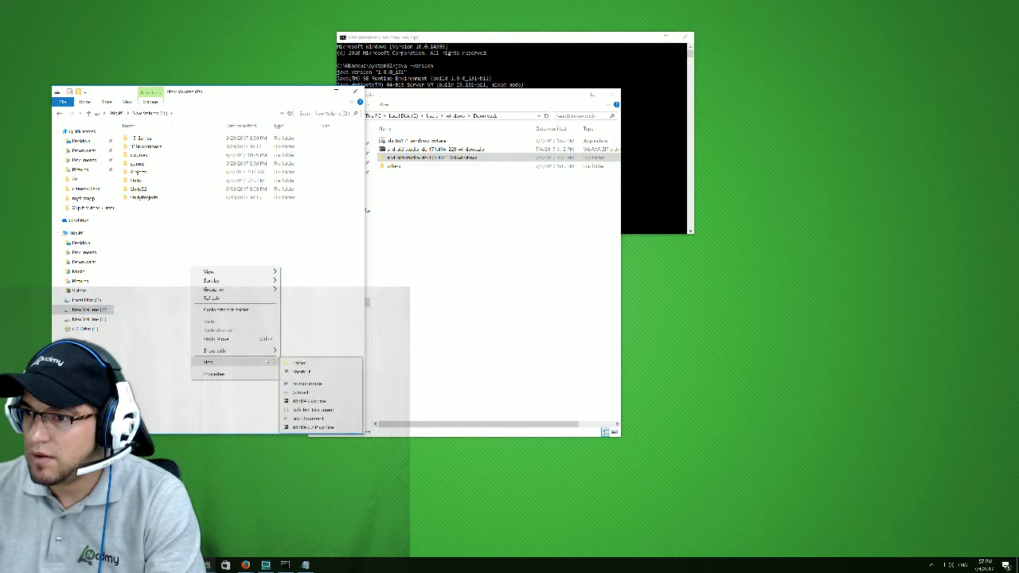
pyautogui.click(306, 363)
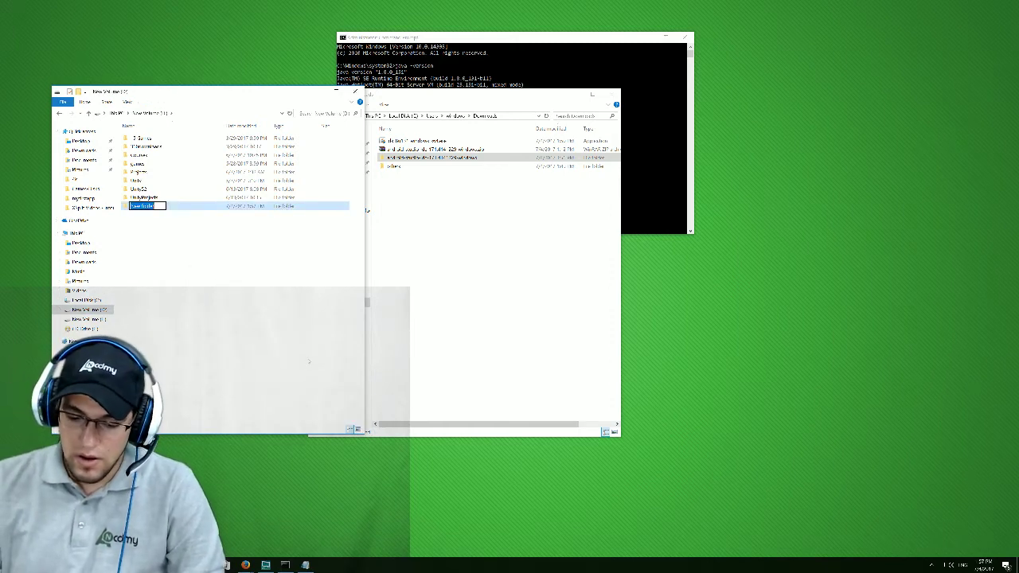
pyautogui.write('c')
pyautogui.write('pps')
pyautogui.press('Return')
pyautogui.press('Return')
# Step: Copy the extracted android-studio-ide-171.4141229-windows folder from Downloads into Apps and open the copy's android-studio\bin folder
pyautogui.moveTo(429, 157); pyautogui.dragTo(191, 205)
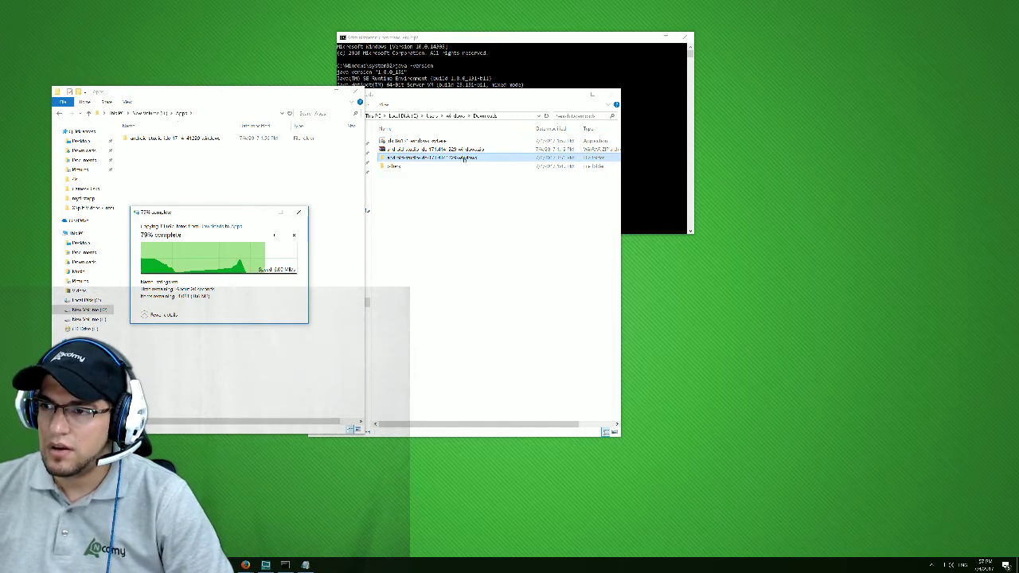
pyautogui.click(226, 189)
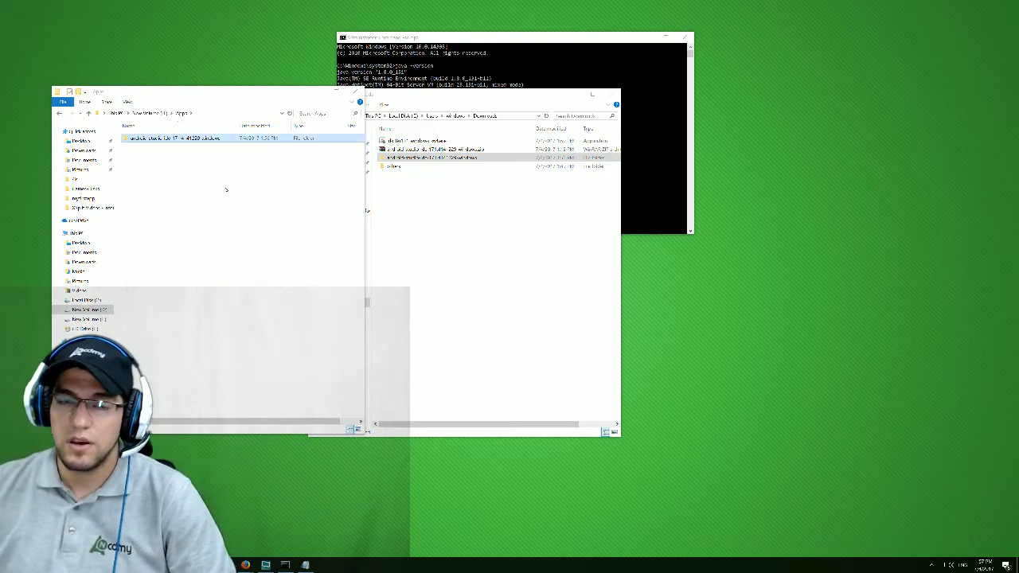
pyautogui.doubleClick(159, 138)
pyautogui.doubleClick(139, 138)
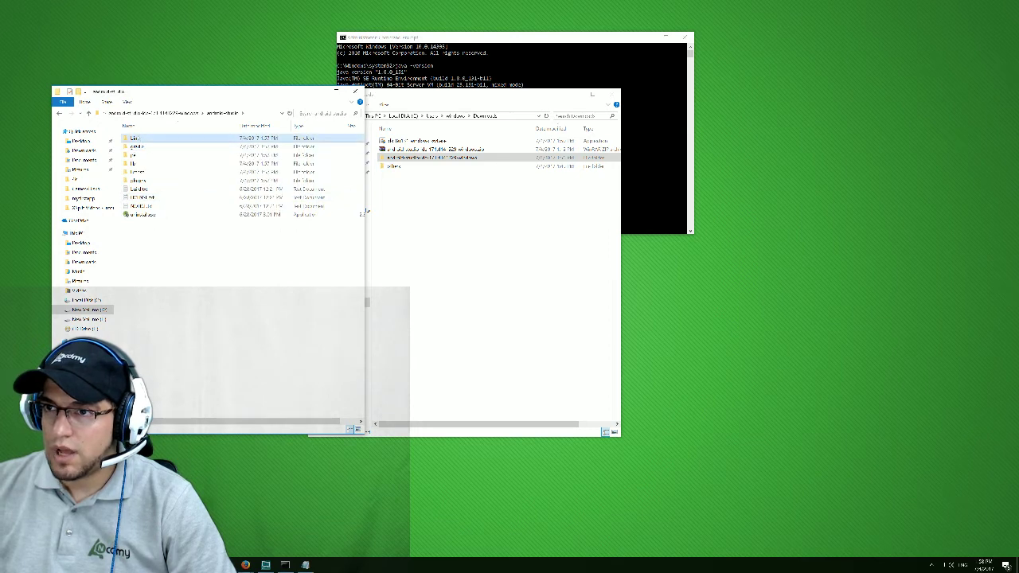
pyautogui.doubleClick(133, 139)
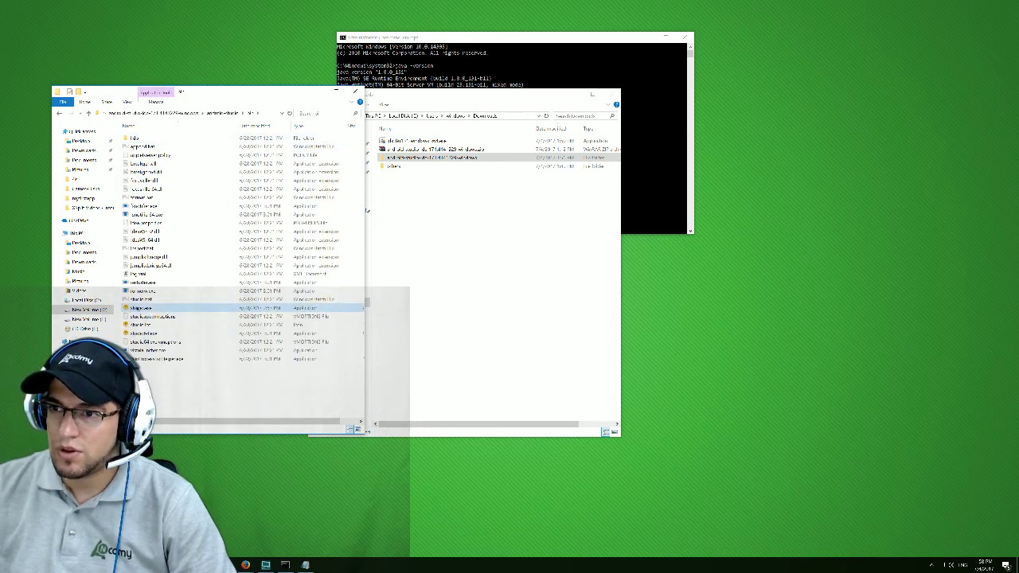
# Step: Create a desktop shortcut to studio.exe from the bin folder
pyautogui.rightClick(142, 308)
pyautogui.moveTo(206, 447)
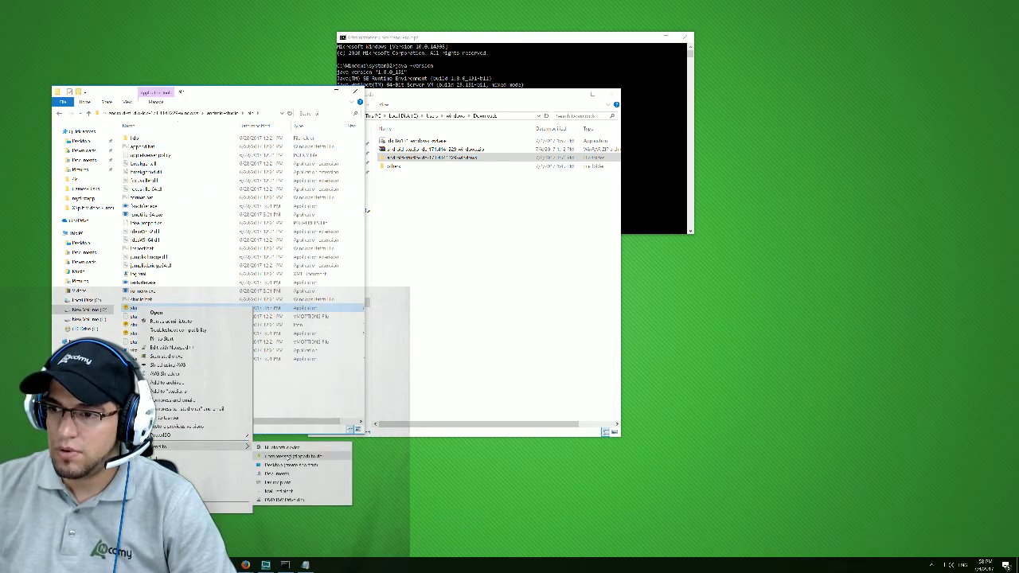
pyautogui.click(278, 465)
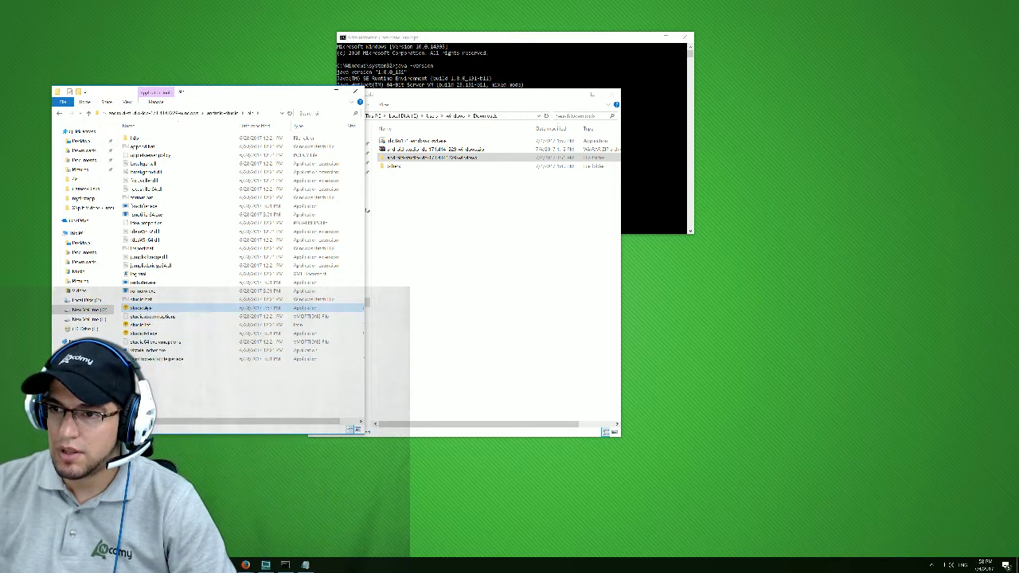
pyautogui.rightClick(151, 308)
pyautogui.press('Escape')
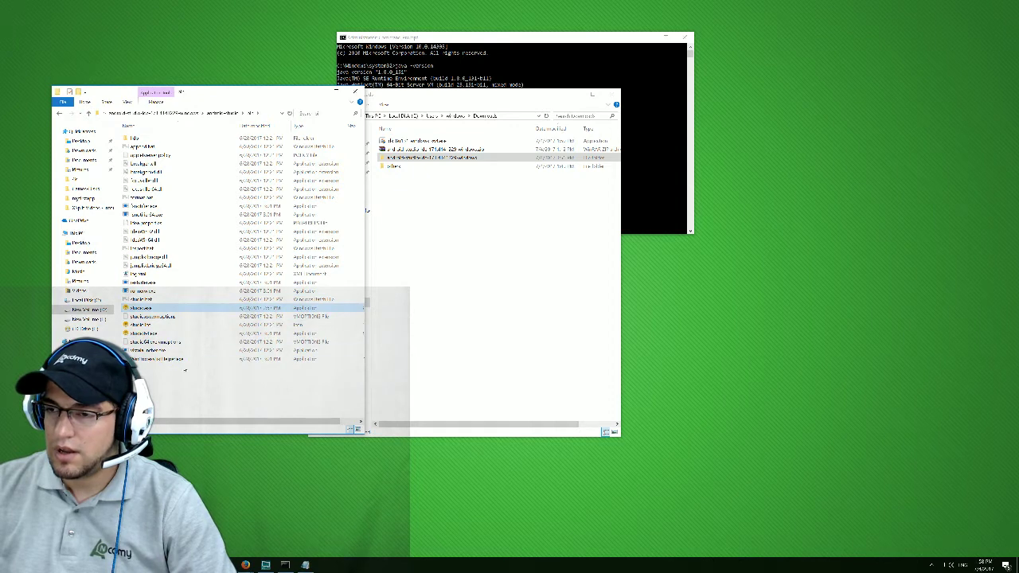
# Step: Pin studio64.exe from the bin folder to the Windows taskbar
pyautogui.click(163, 333)
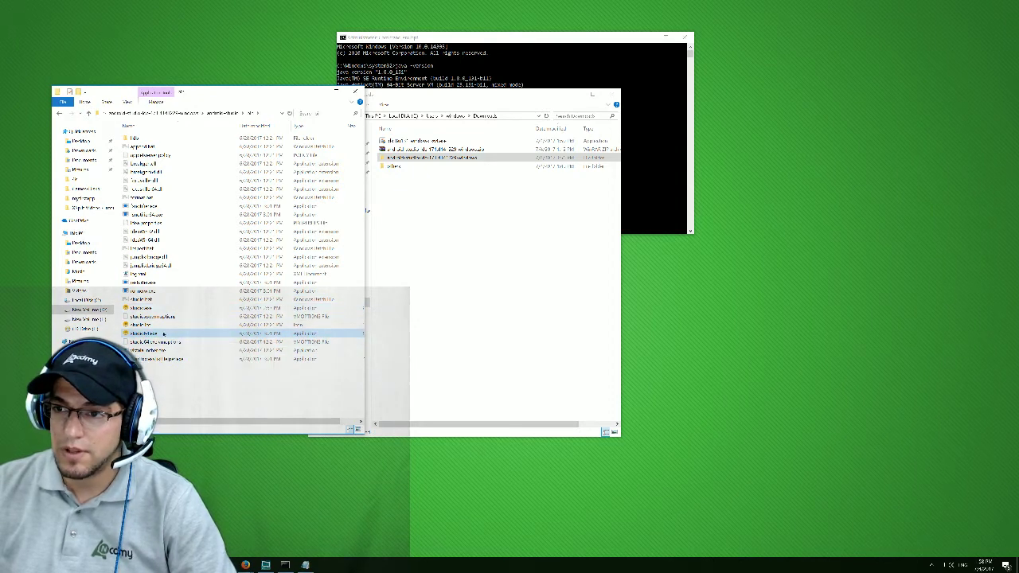
pyautogui.rightClick(163, 334)
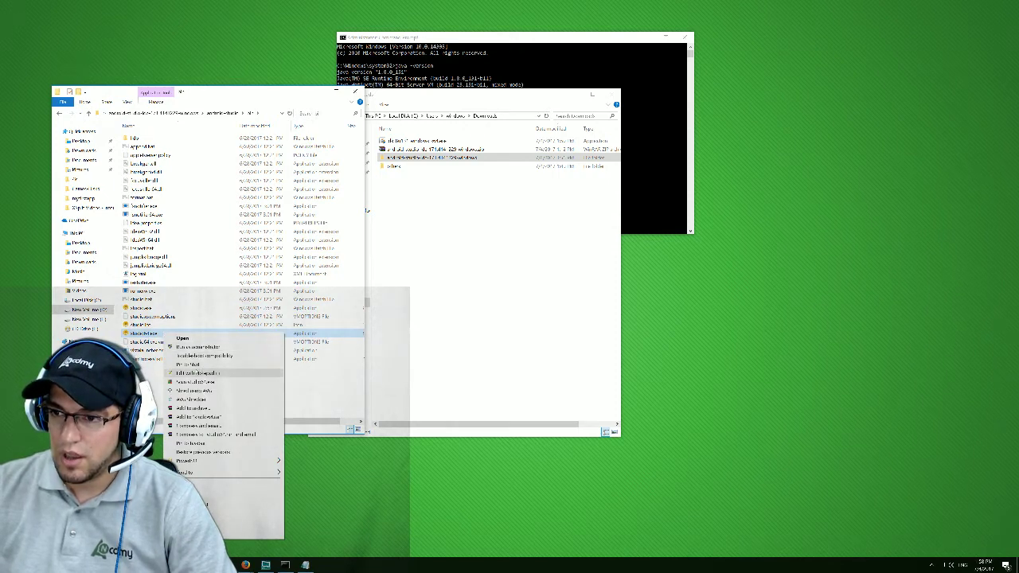
pyautogui.click(196, 371)
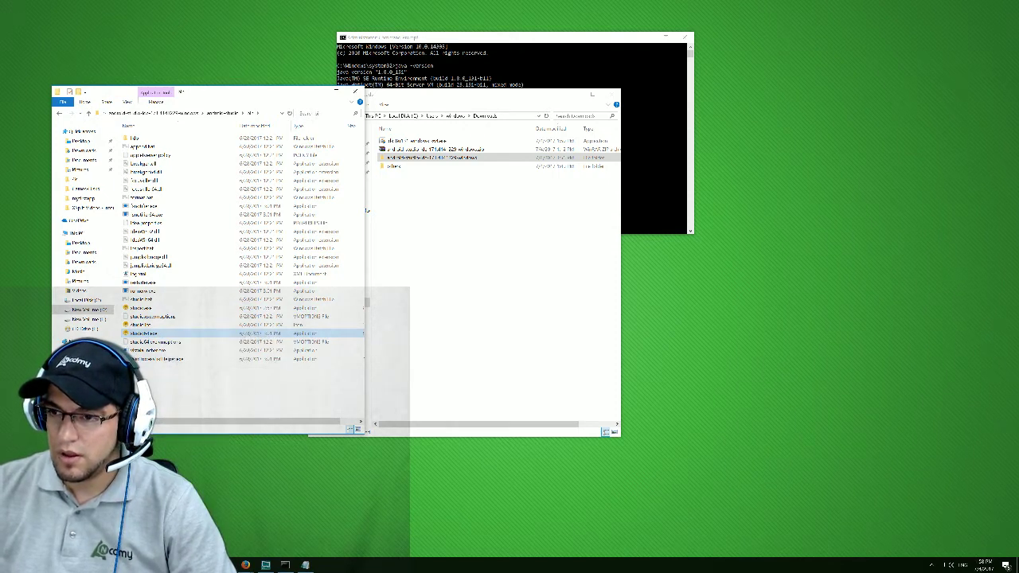
pyautogui.rightClick(150, 334)
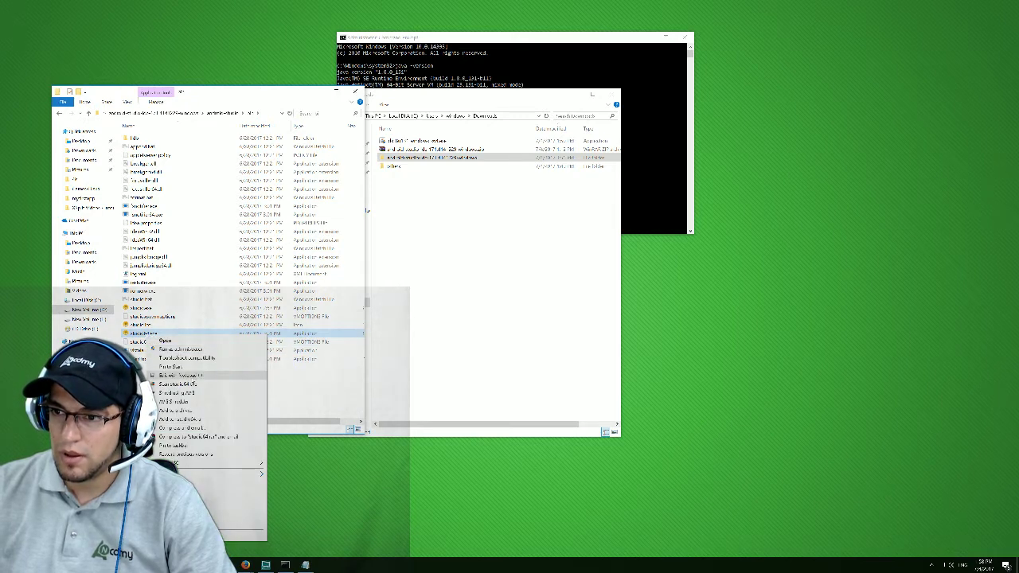
pyautogui.click(186, 446)
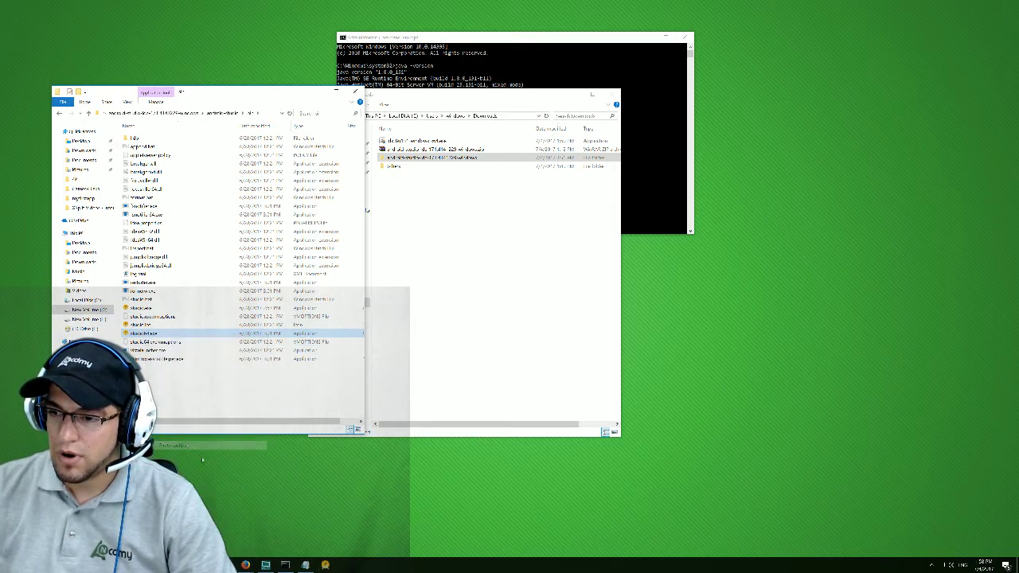
# Step: Start Android Studio from its pinned shortcut and clear the File Explorer and Command Prompt windows from the desktop
pyautogui.rightClick(324, 565)
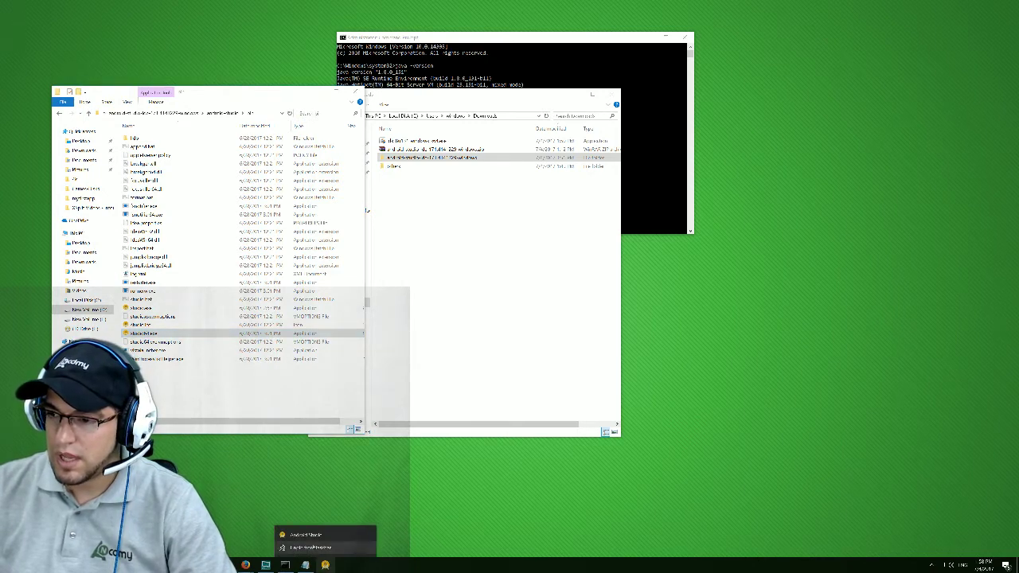
pyautogui.rightClick(309, 535)
pyautogui.click(328, 497)
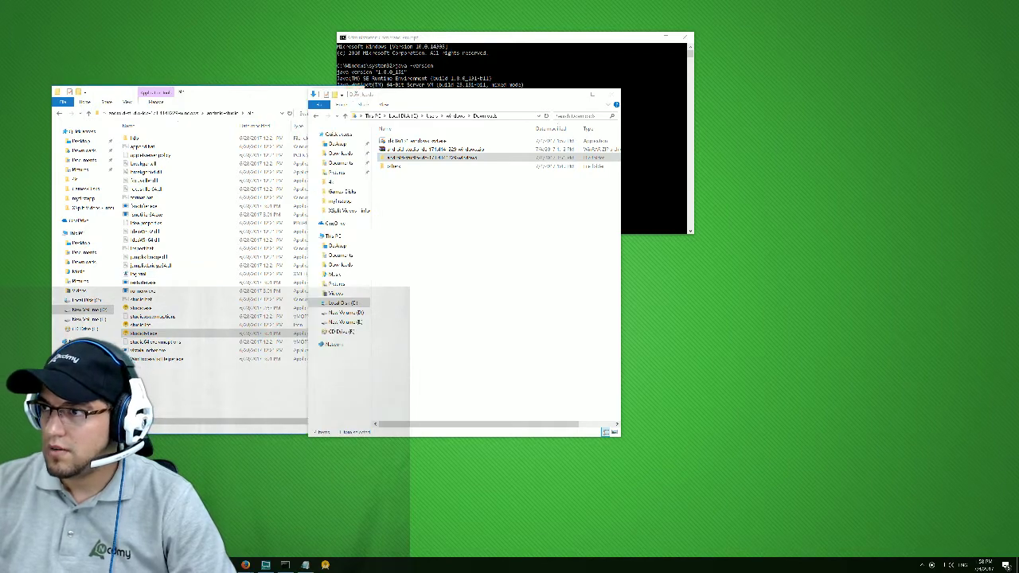
pyautogui.click(356, 91)
pyautogui.click(592, 95)
pyautogui.click(665, 36)
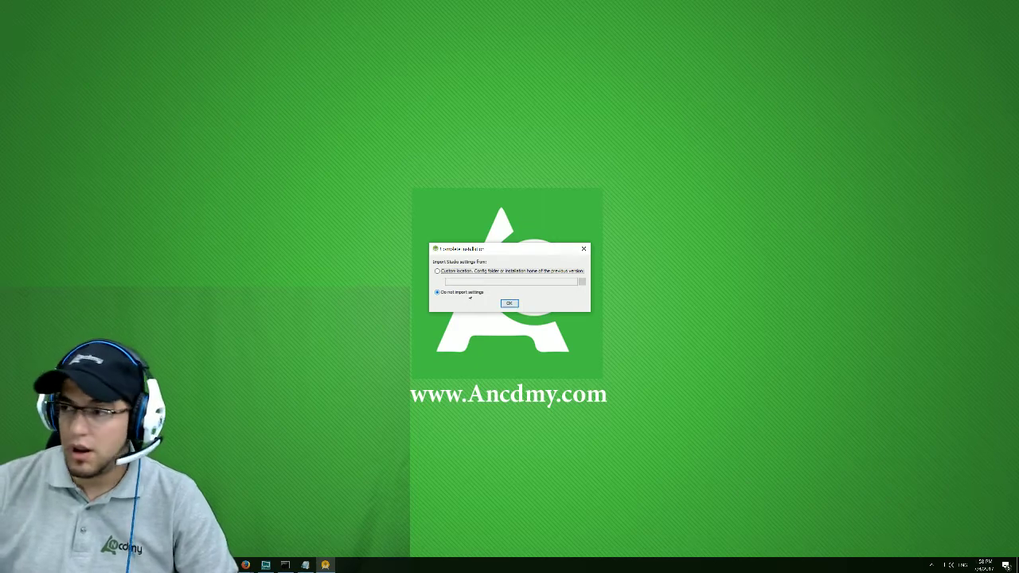
# Step: Choose not to import Studio settings, and continue through the setup wizard with the Standard install type
pyautogui.click(467, 294)
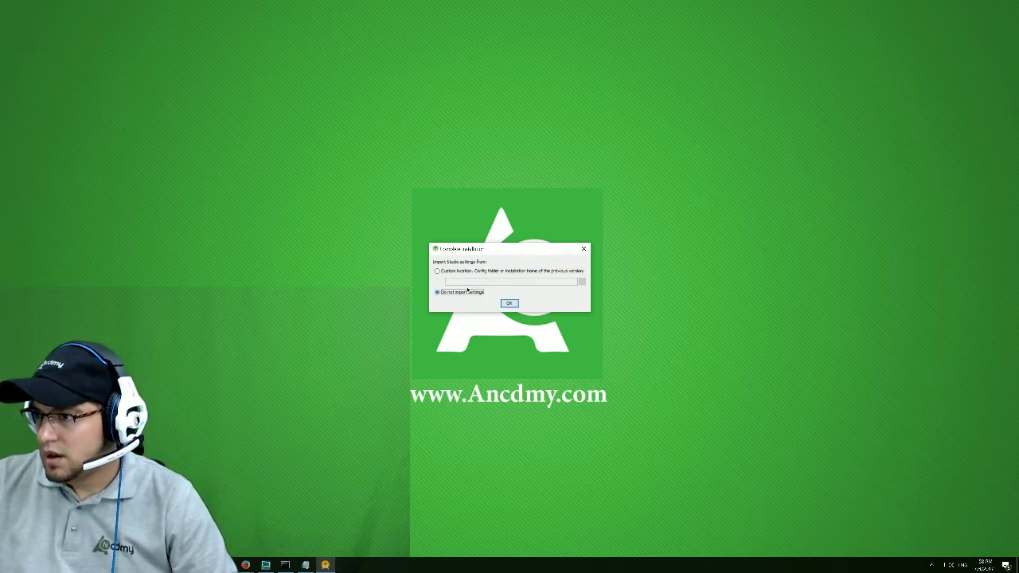
pyautogui.click(513, 307)
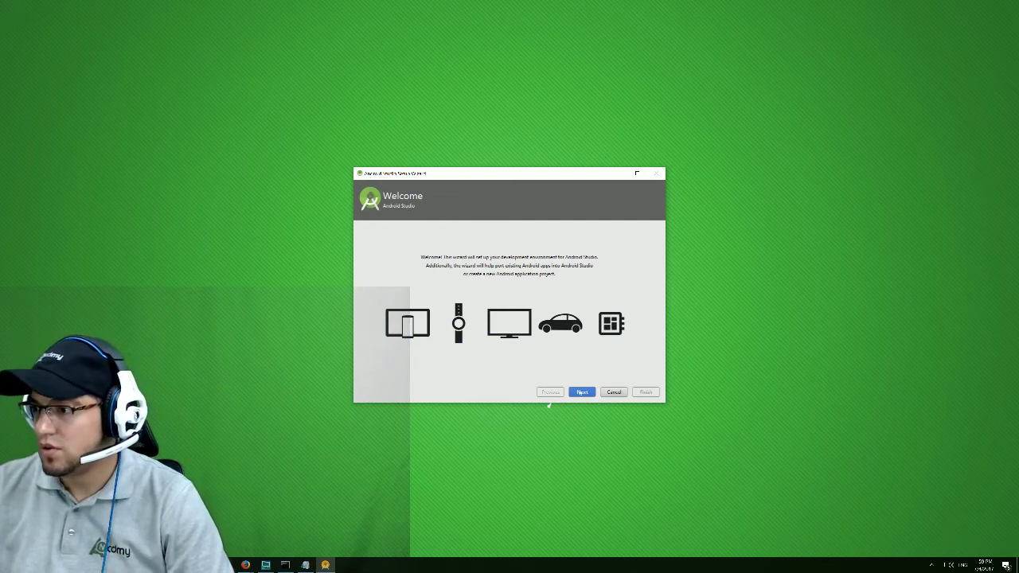
pyautogui.click(581, 393)
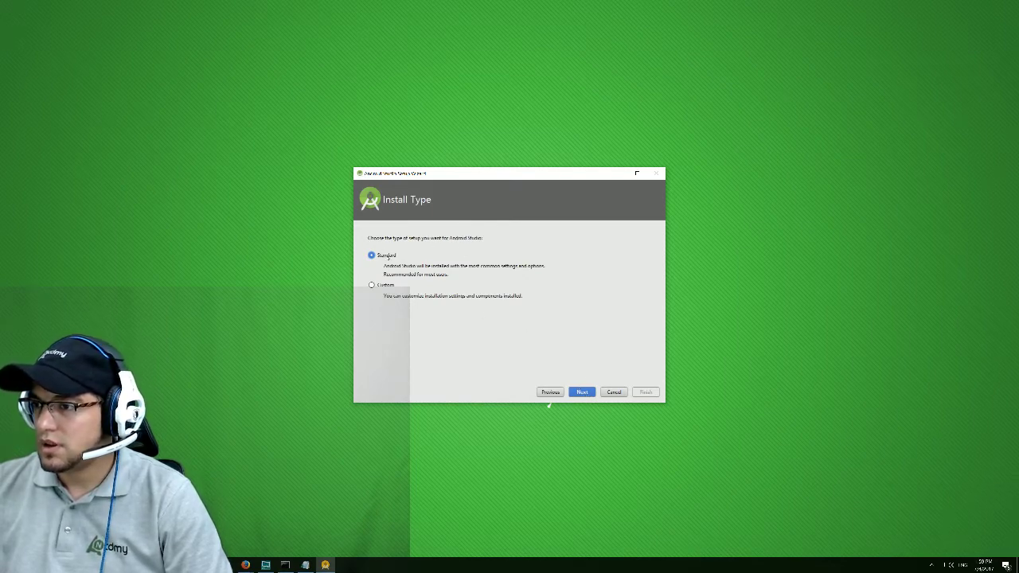
pyautogui.click(581, 391)
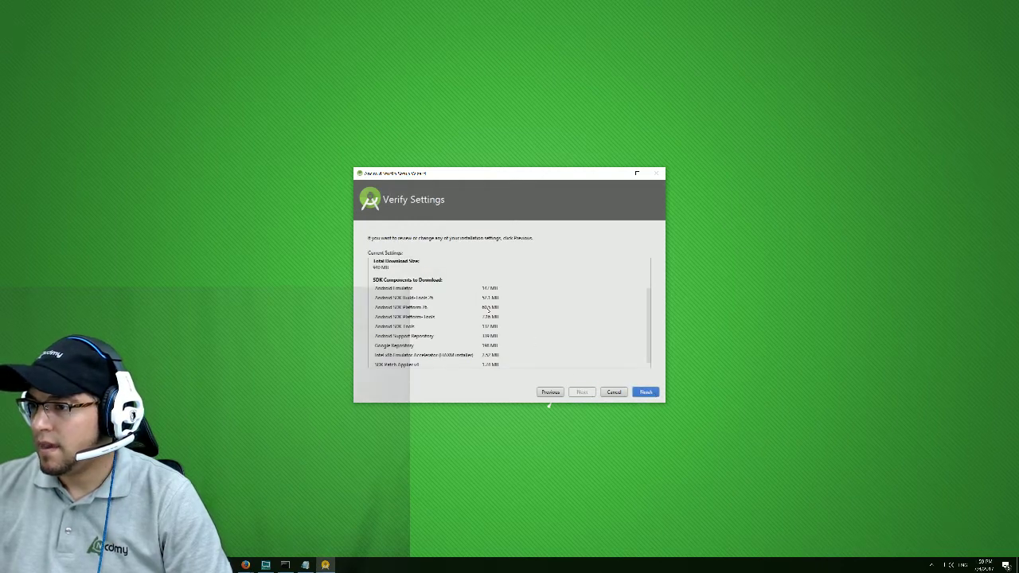
# Step: Examine the Verify Settings summary, including the SDK folder path, total download size and the SDK components to download
pyautogui.scroll(-3, 510, 310)
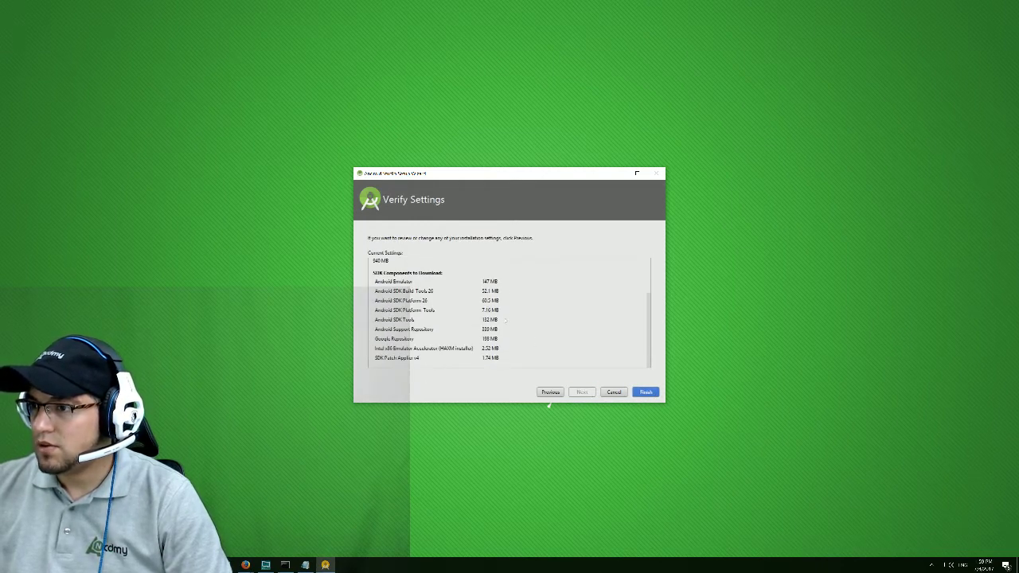
pyautogui.scroll(5, 520, 328)
pyautogui.scroll(-3, 493, 318)
pyautogui.scroll(3, 477, 315)
pyautogui.scroll(-3, 462, 311)
pyautogui.scroll(3, 399, 299)
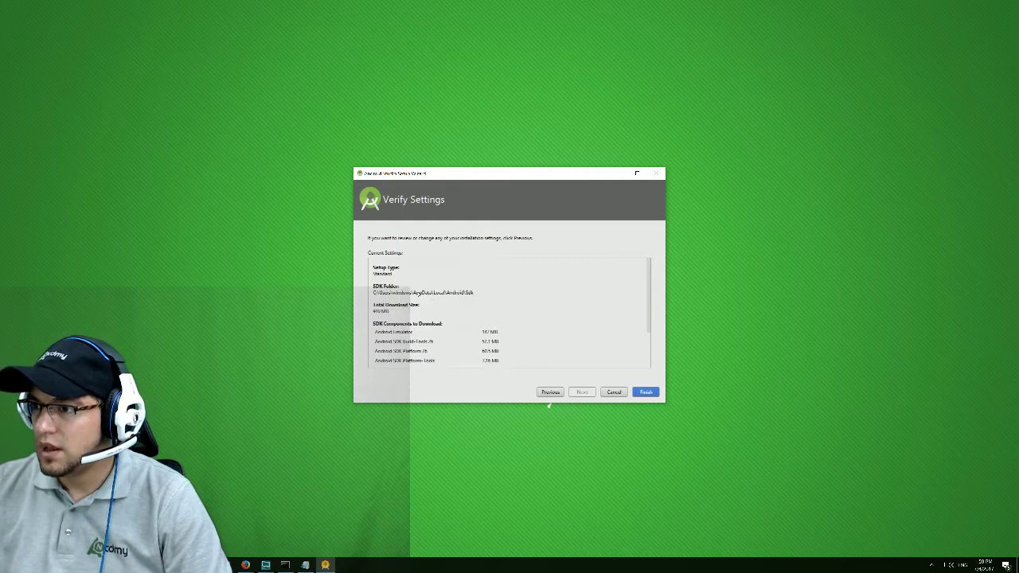
pyautogui.moveTo(376, 293)
pyautogui.mouseDown()
pyautogui.moveTo(454, 293)
pyautogui.moveTo(374, 293)
pyautogui.mouseUp()
pyautogui.click(401, 296)
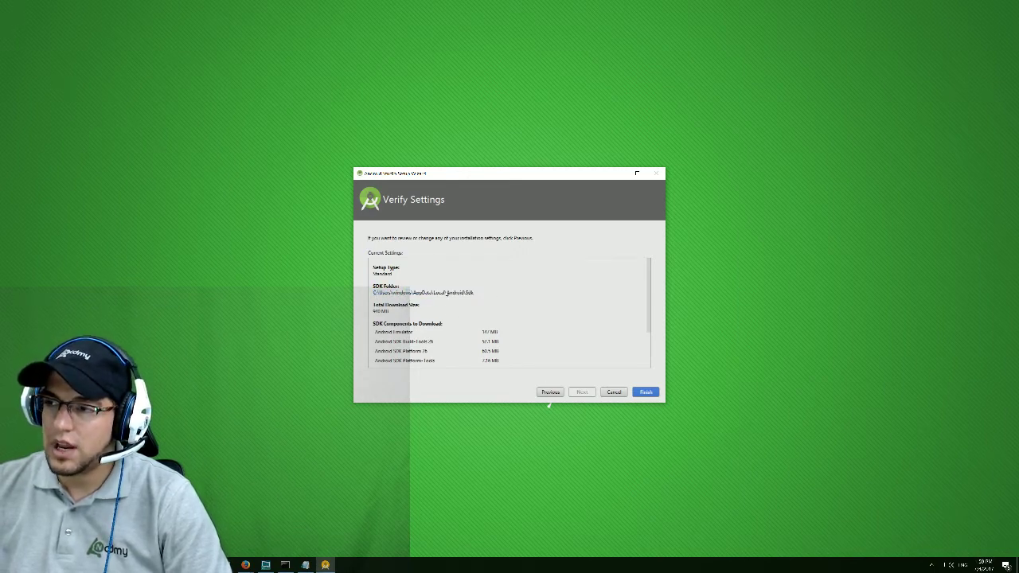
pyautogui.moveTo(472, 293); pyautogui.dragTo(382, 293)
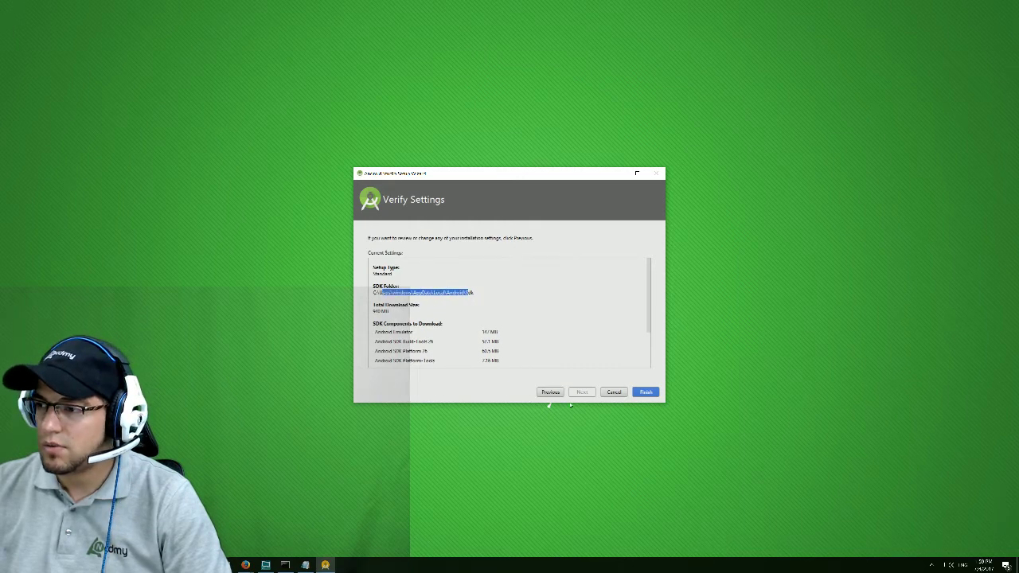
# Step: Go back to the Install Type page, choose Custom and continue to the UI theme selection
pyautogui.click(549, 395)
pyautogui.press('Down')
pyautogui.press('Return')
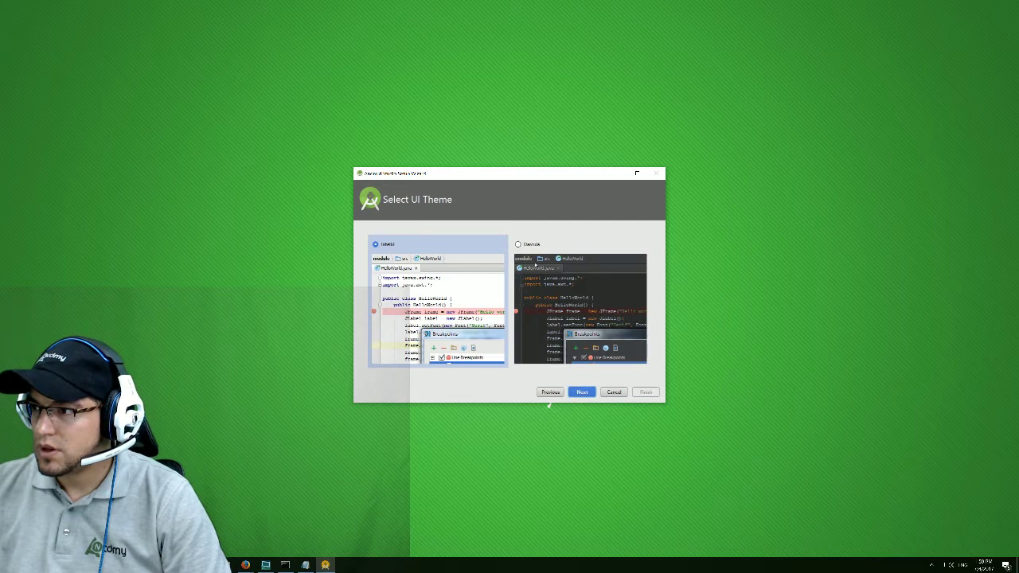
# Step: Compare the IntelliJ and Darcula themes, choose Darcula and continue to the SDK Components Setup page
pyautogui.click(529, 261)
pyautogui.click(387, 244)
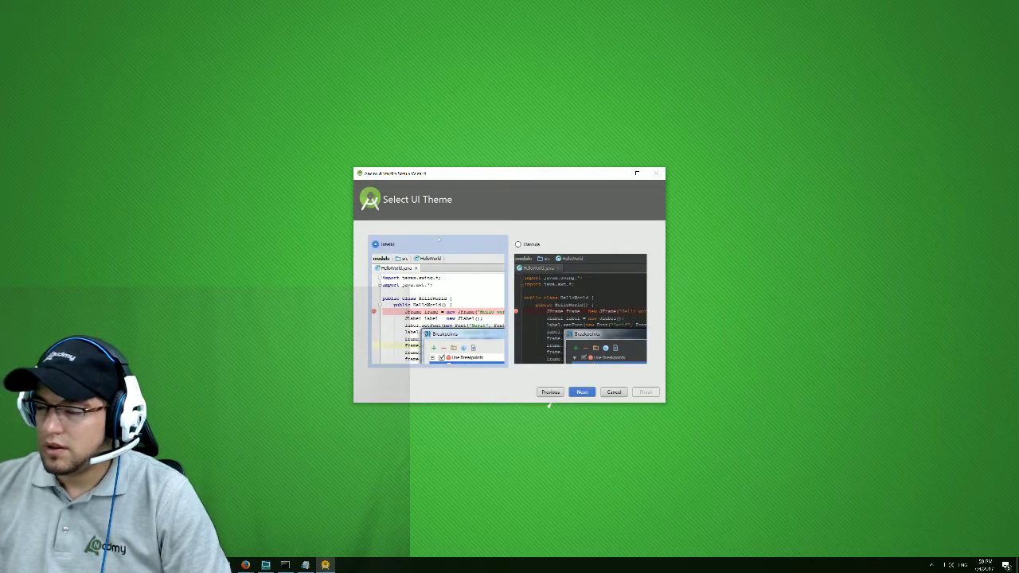
pyautogui.click(533, 244)
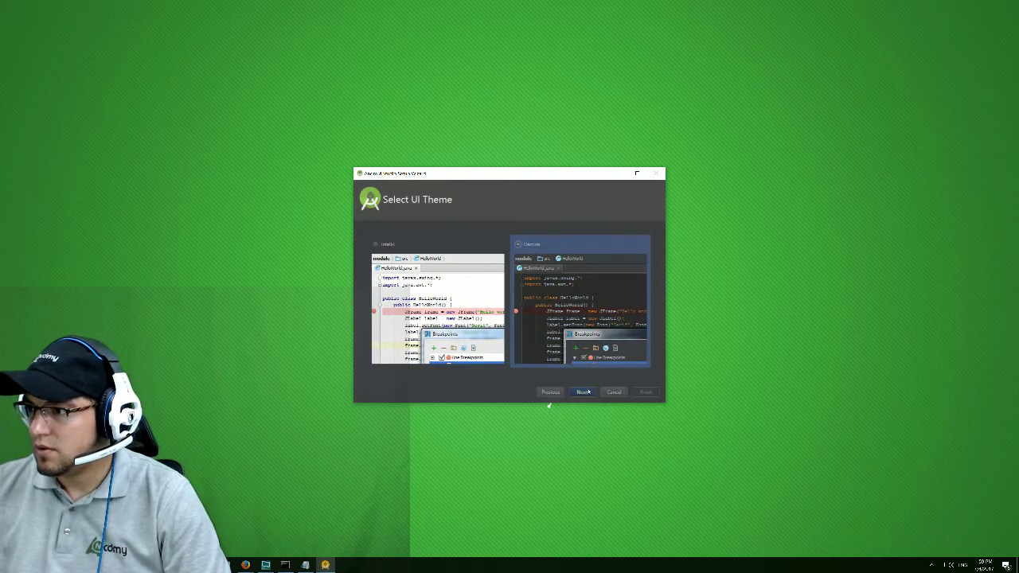
pyautogui.click(412, 243)
pyautogui.click(569, 268)
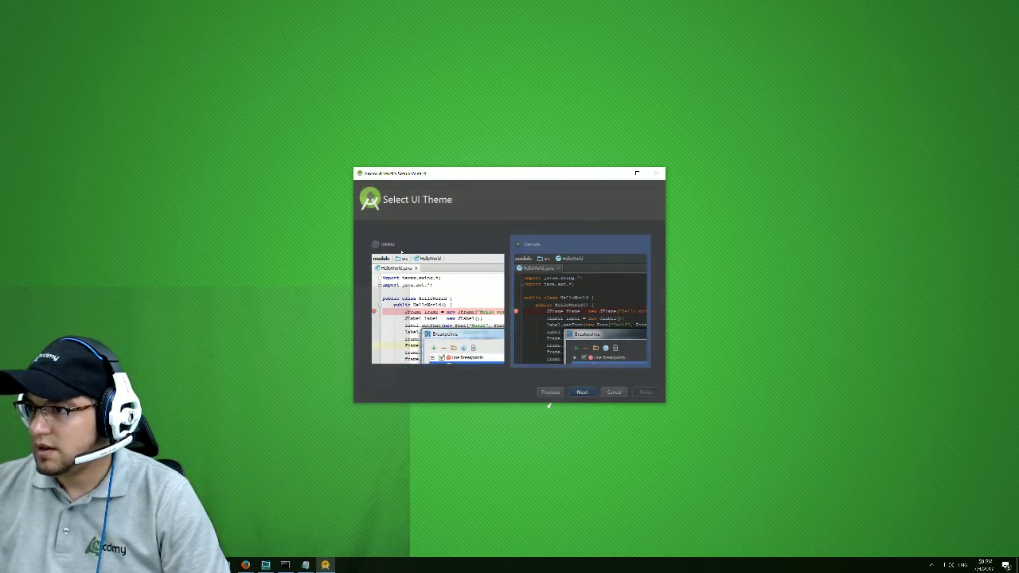
pyautogui.click(380, 244)
pyautogui.click(530, 243)
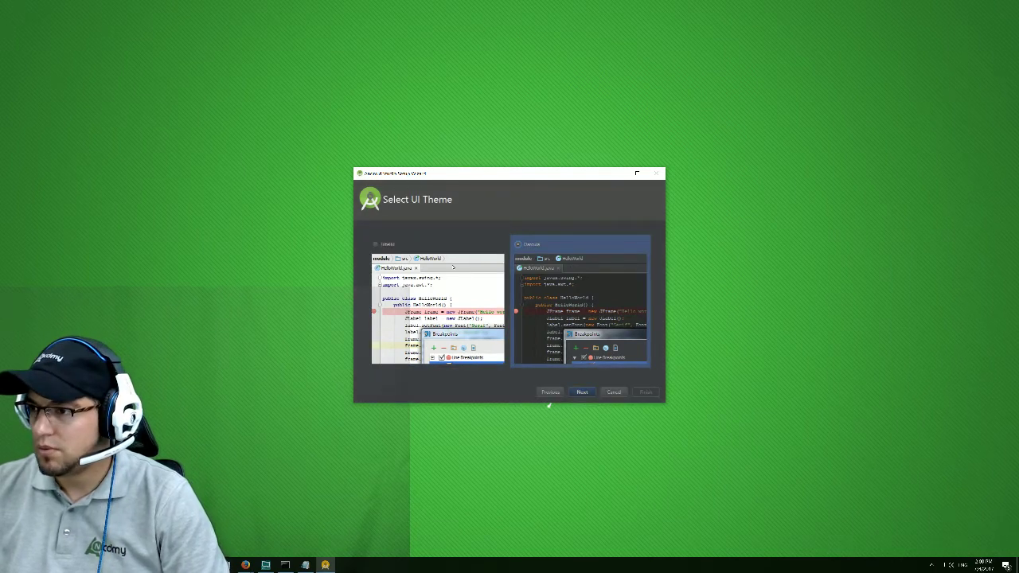
pyautogui.click(583, 392)
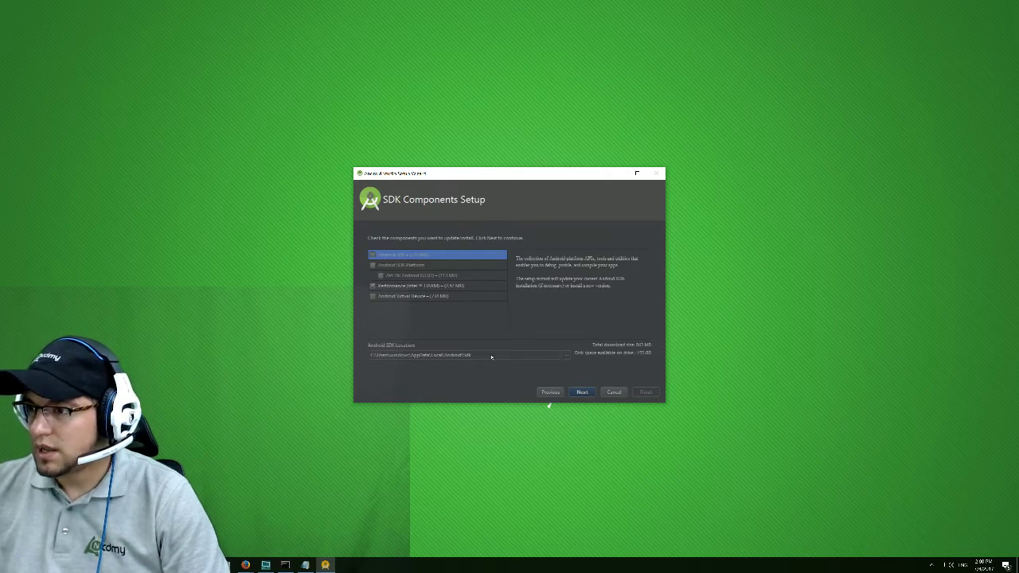
# Step: Browse for a different Android SDK location and select the Apps folder on drive D:
pyautogui.moveTo(489, 356); pyautogui.dragTo(351, 357)
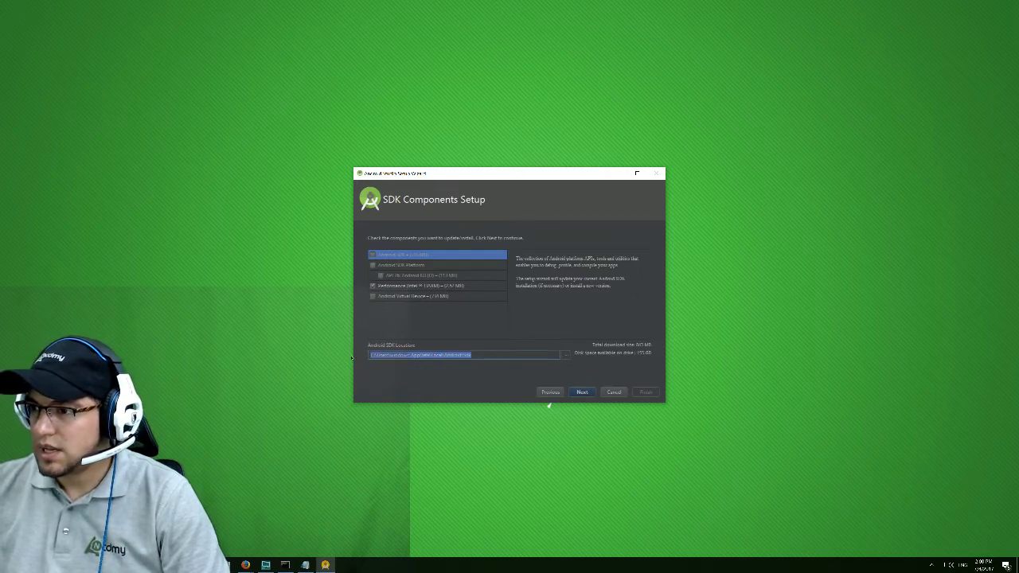
pyautogui.click(566, 355)
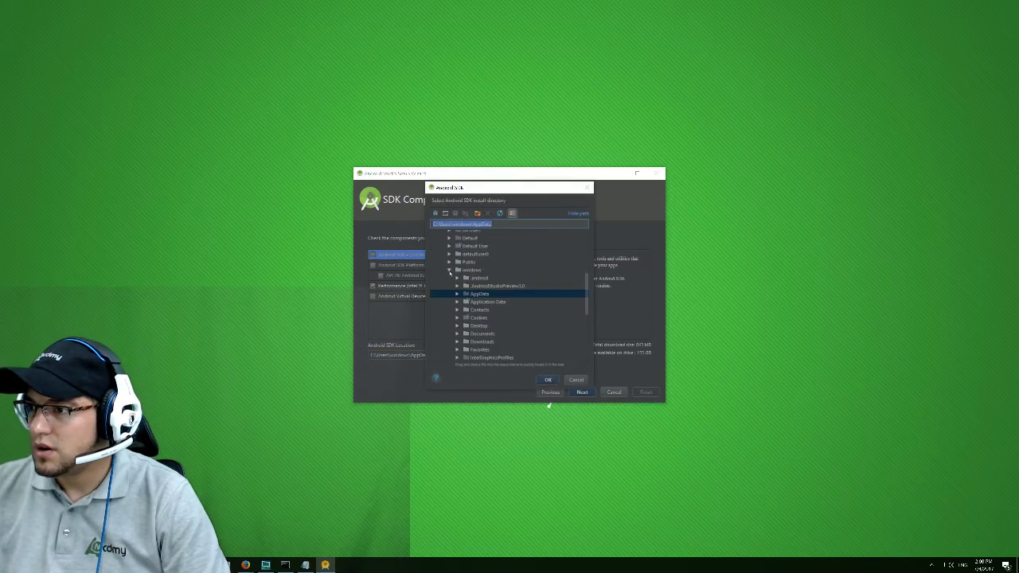
pyautogui.click(451, 271)
pyautogui.scroll(2, 456, 270)
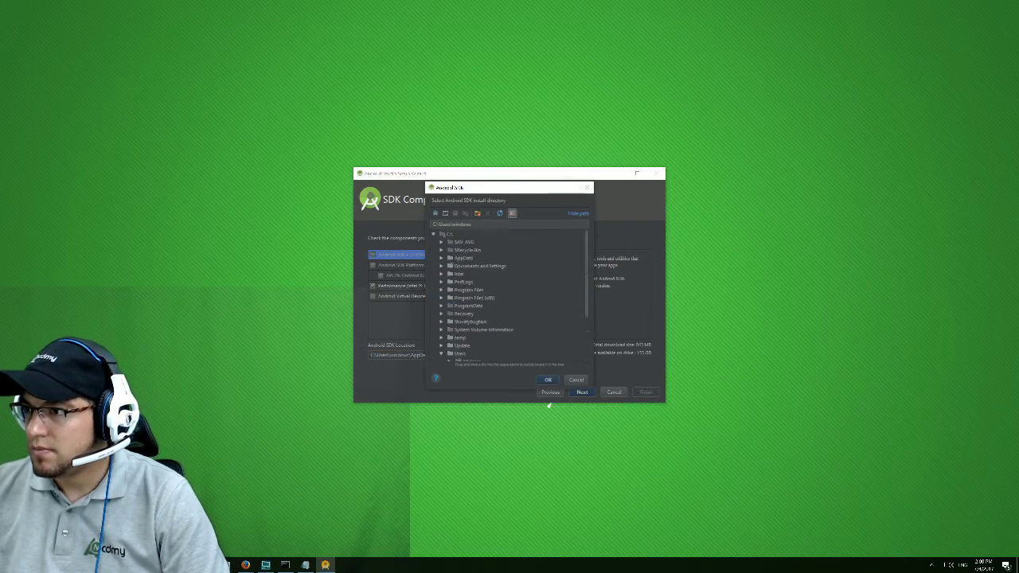
pyautogui.scroll(-3, 491, 317)
pyautogui.click(446, 349)
pyautogui.doubleClick(445, 350)
pyautogui.doubleClick(446, 349)
pyautogui.click(433, 350)
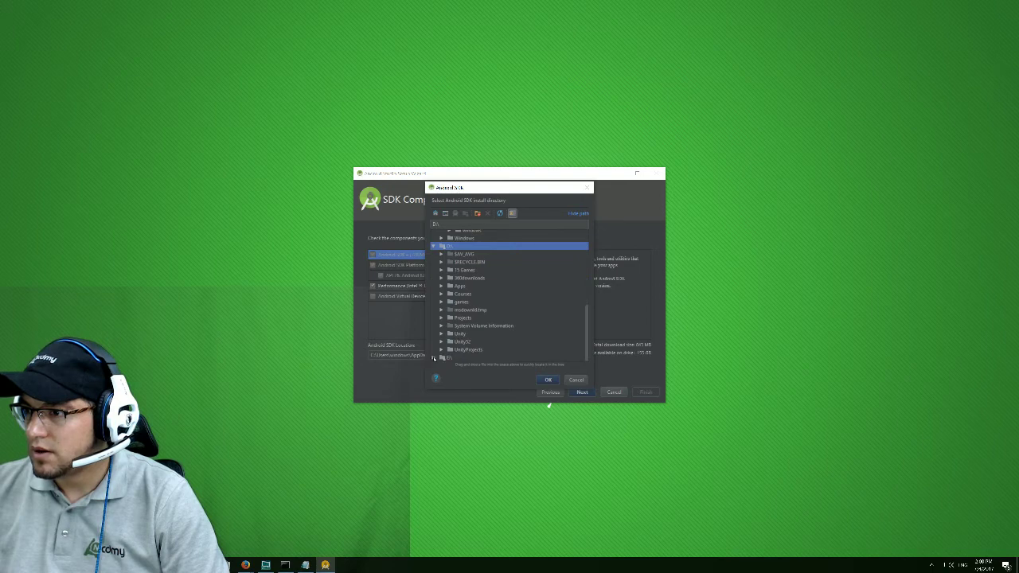
pyautogui.click(434, 358)
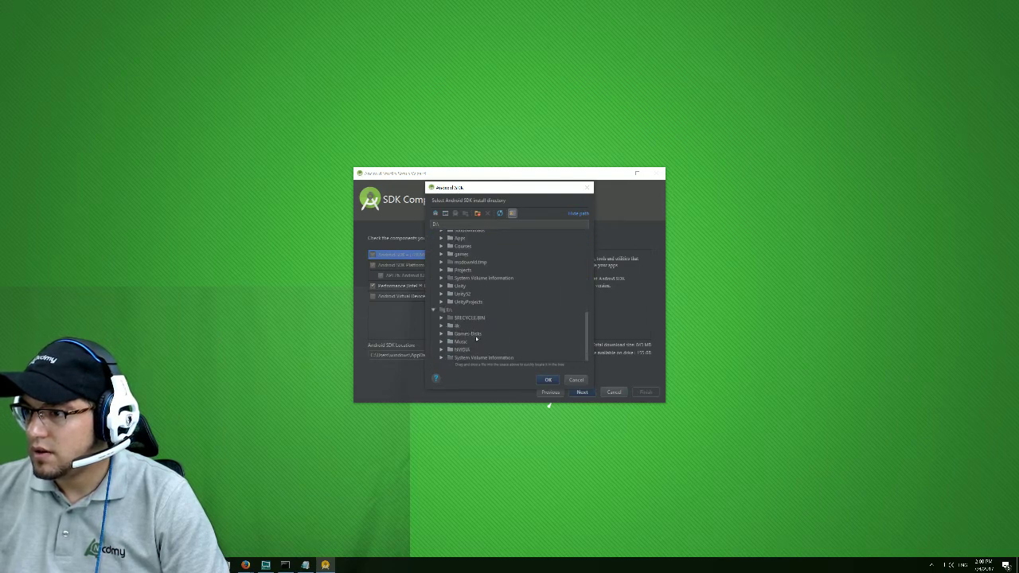
pyautogui.click(441, 238)
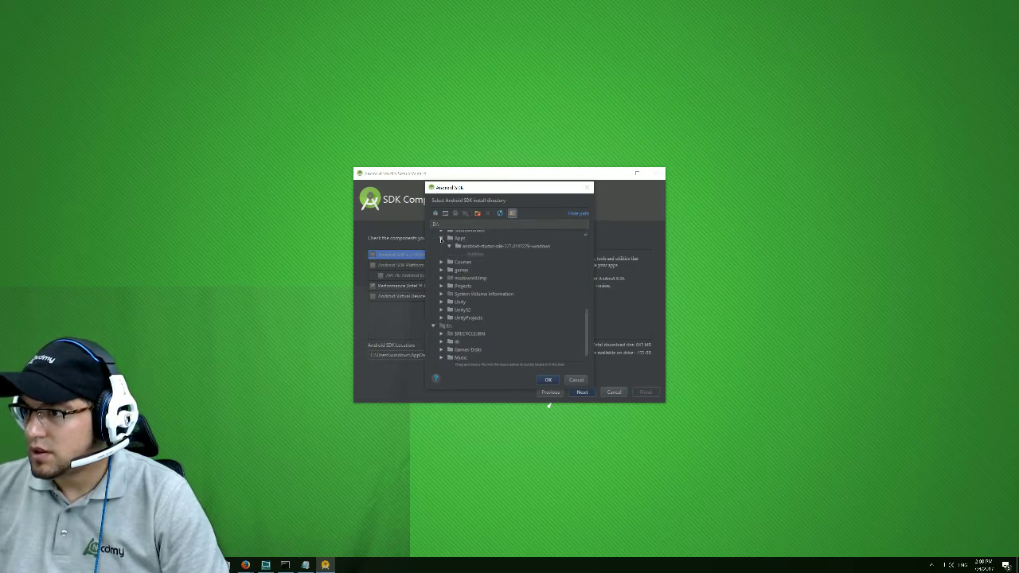
pyautogui.click(483, 238)
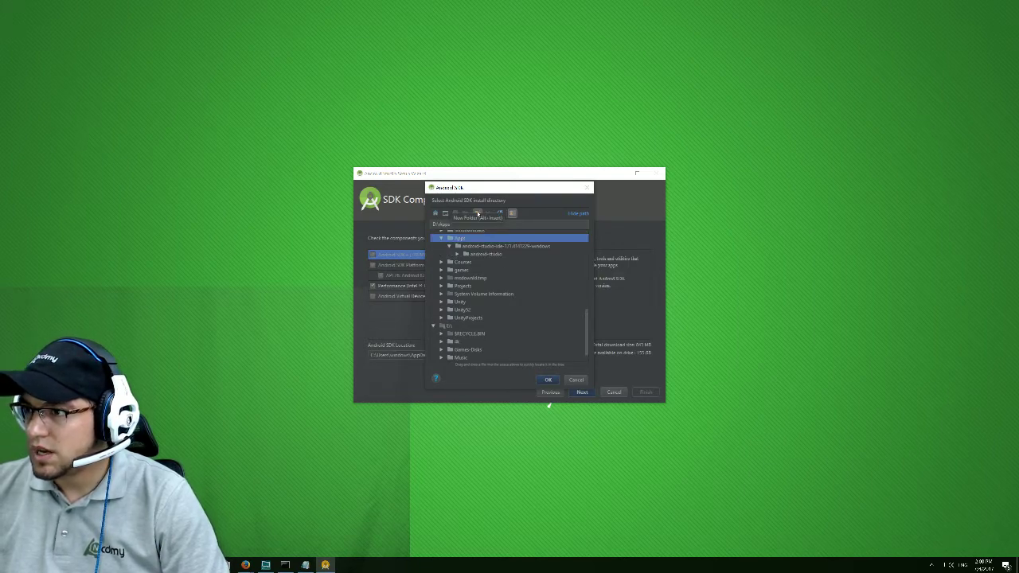
# Step: Create a new folder named sdk inside D:\Apps and use it as the Android SDK location
pyautogui.click(477, 213)
pyautogui.write('sdk')
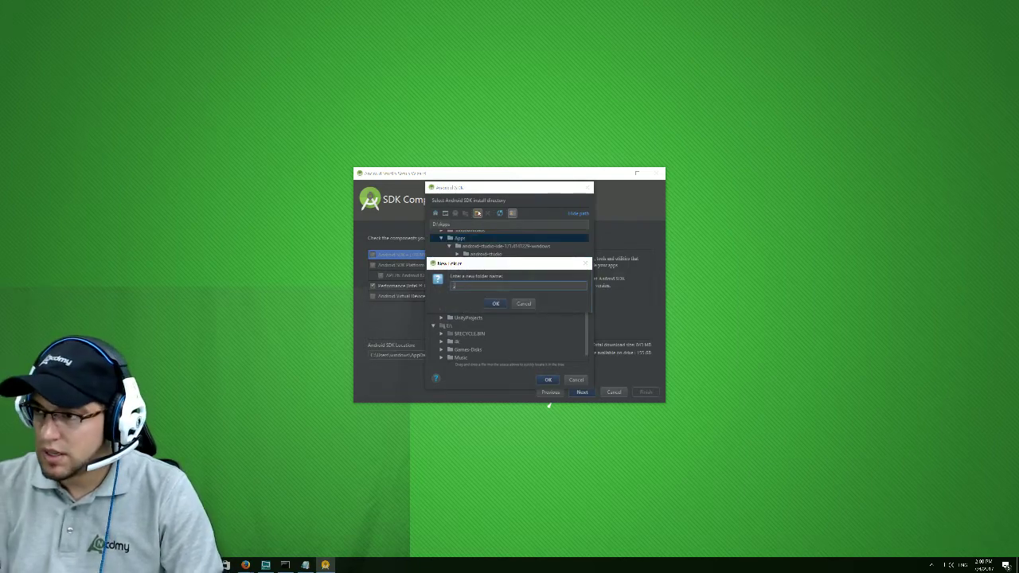
pyautogui.click(495, 304)
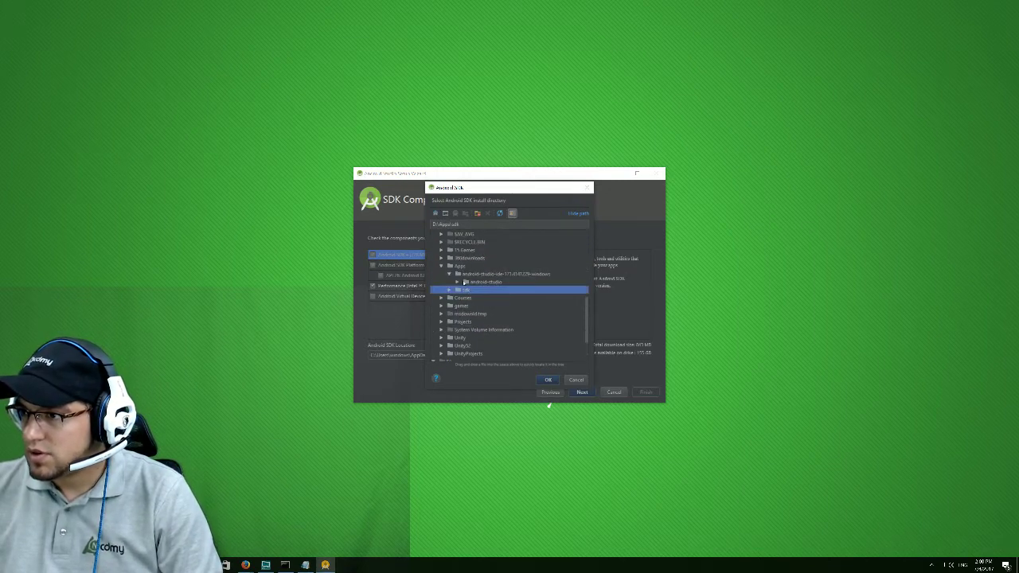
pyautogui.click(548, 379)
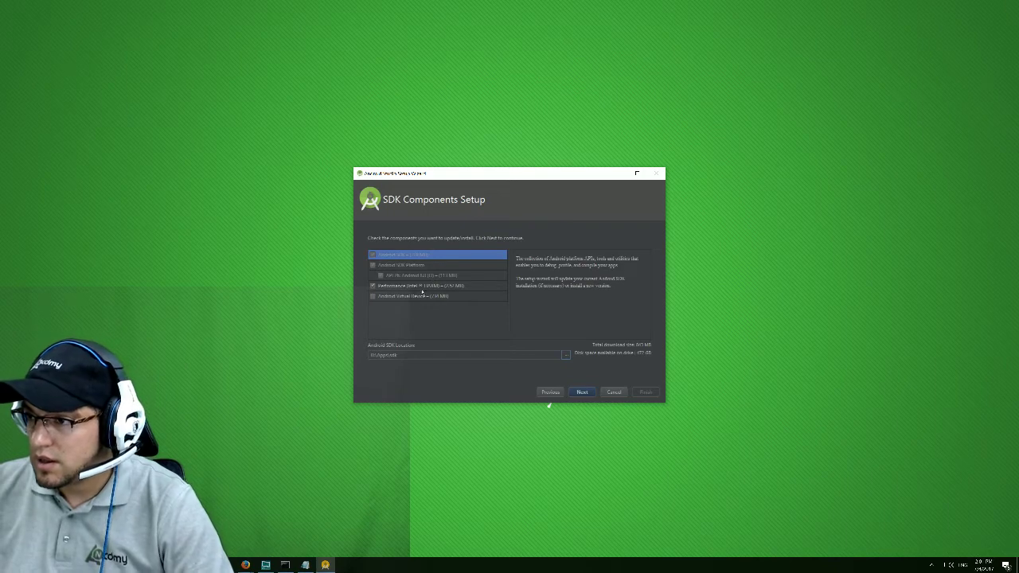
# Step: Include the Android Virtual Device component in the installation and continue to Emulator Settings
pyautogui.click(371, 296)
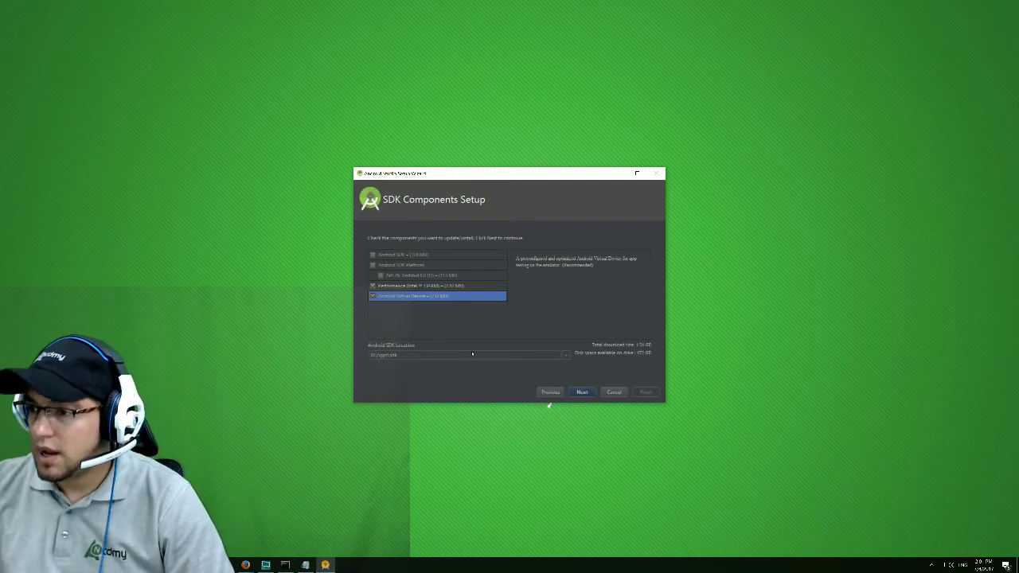
pyautogui.click(580, 392)
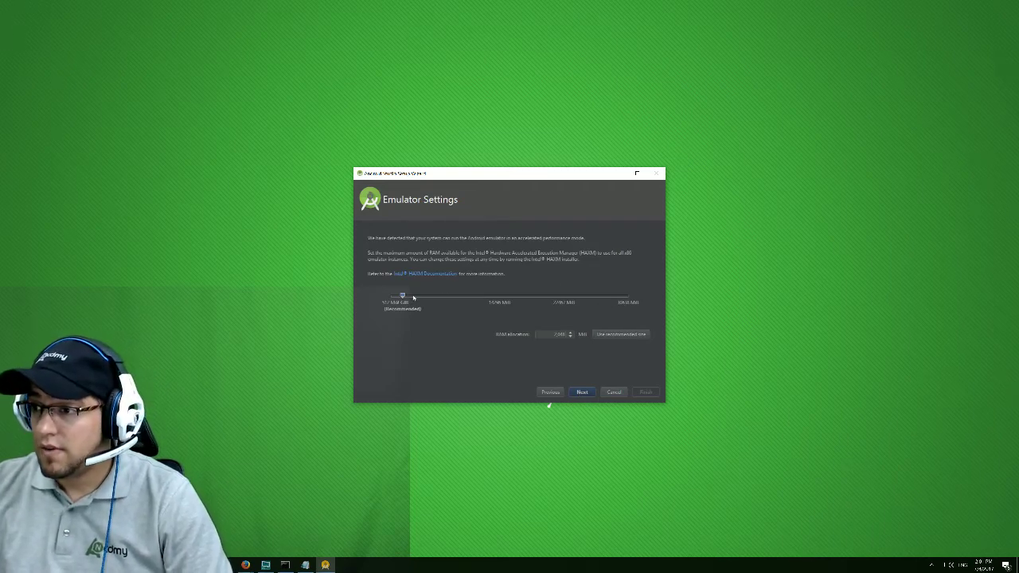
# Step: Raise the emulator's RAM slider slightly, and work out 1024 × 2 in Calculator
pyautogui.moveTo(403, 296)
pyautogui.mouseDown()
pyautogui.moveTo(448, 296)
pyautogui.moveTo(404, 296)
pyautogui.mouseUp()
pyautogui.moveTo(548, 335); pyautogui.dragTo(580, 332)
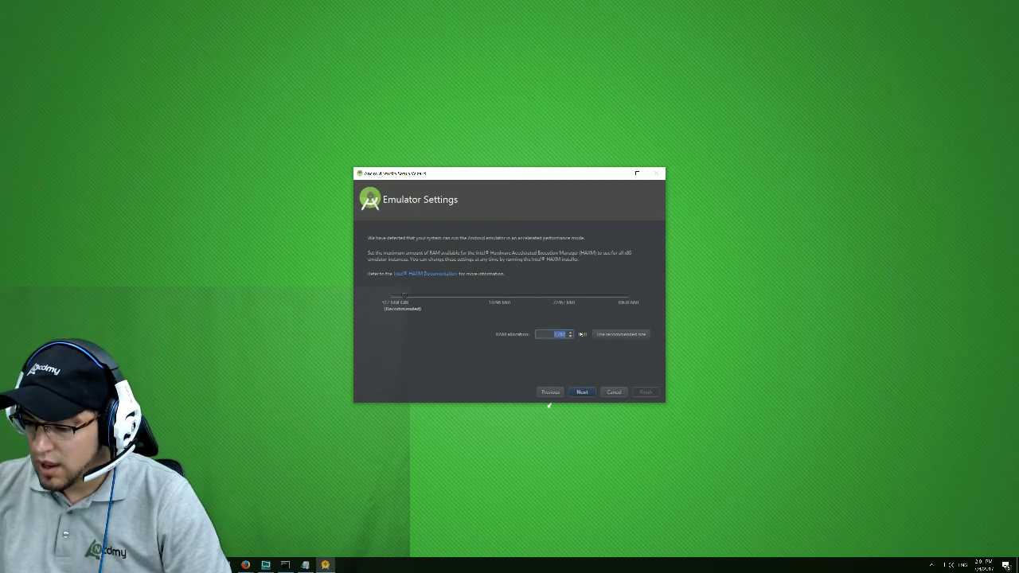
pyautogui.press('super')
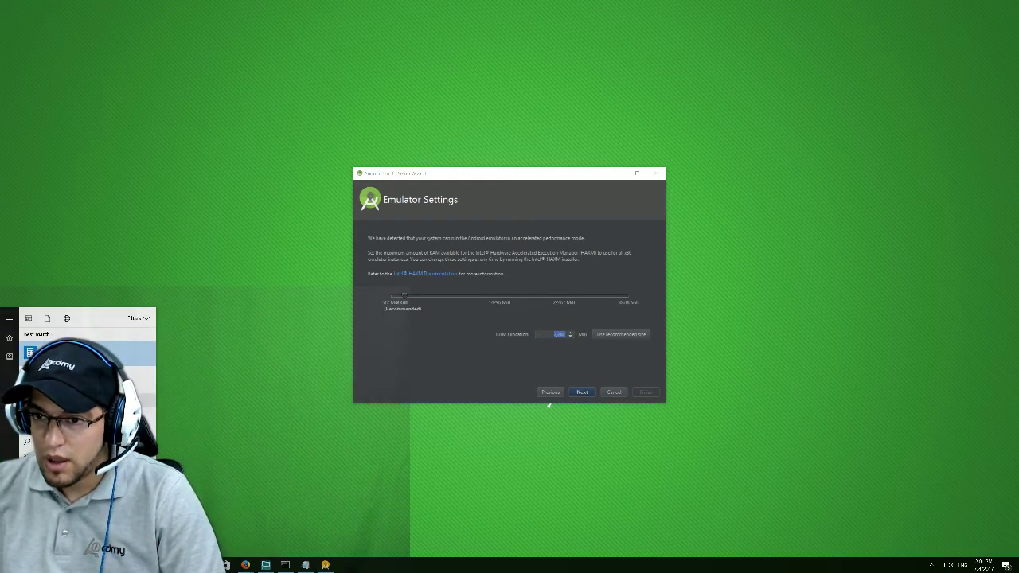
pyautogui.press('Return')
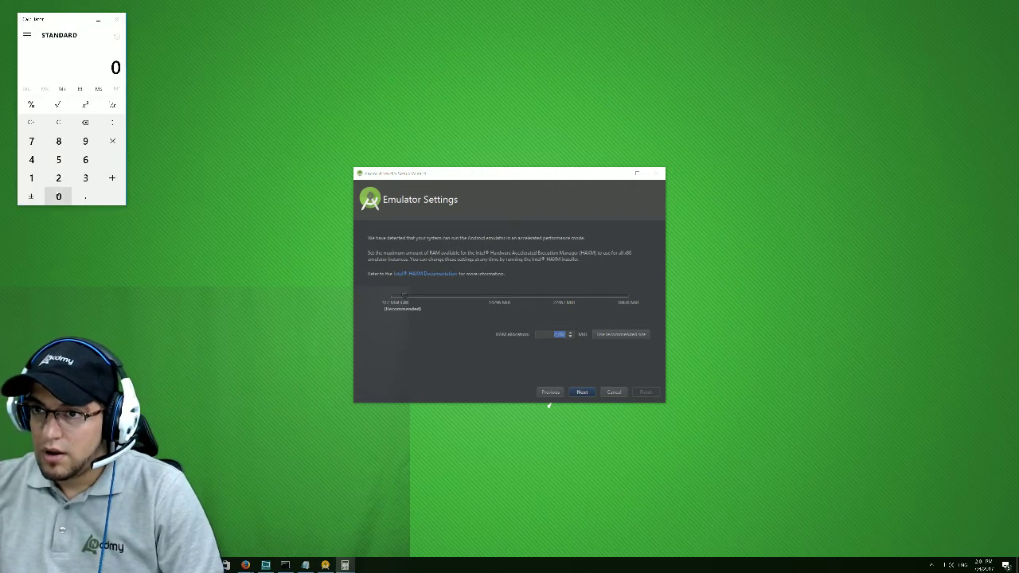
pyautogui.click(31, 178)
pyautogui.click(58, 196)
pyautogui.click(58, 178)
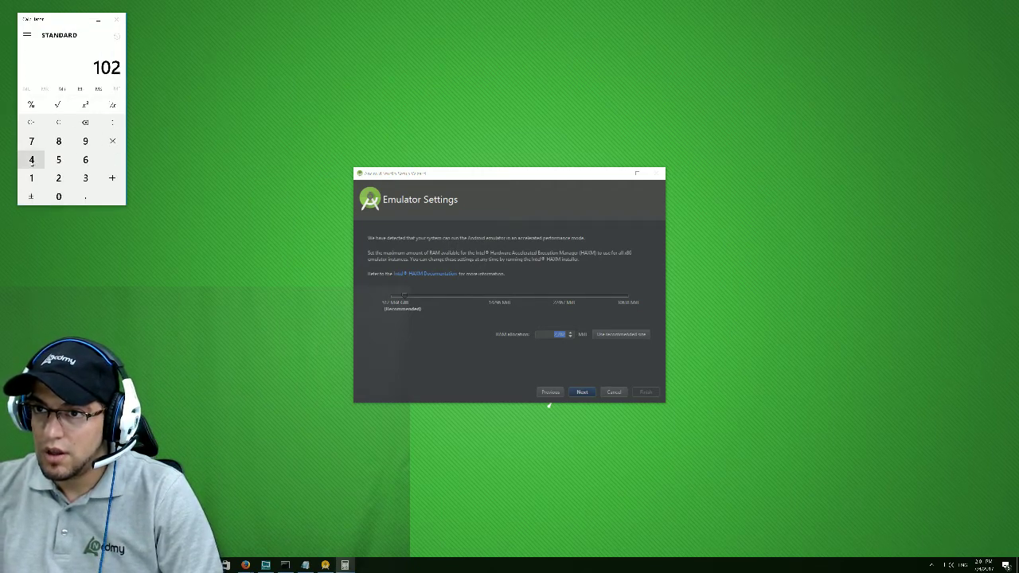
pyautogui.click(31, 160)
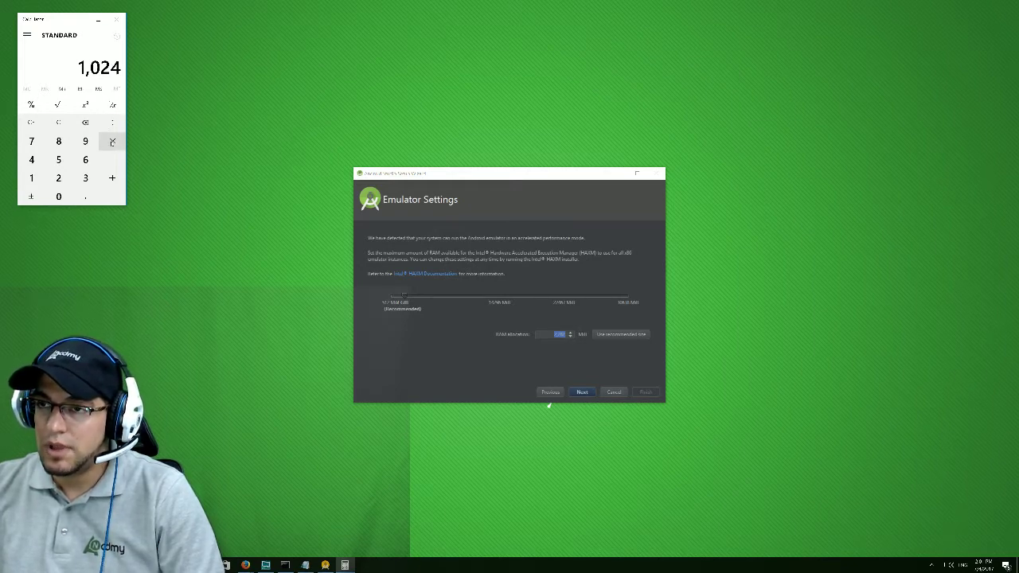
pyautogui.click(112, 141)
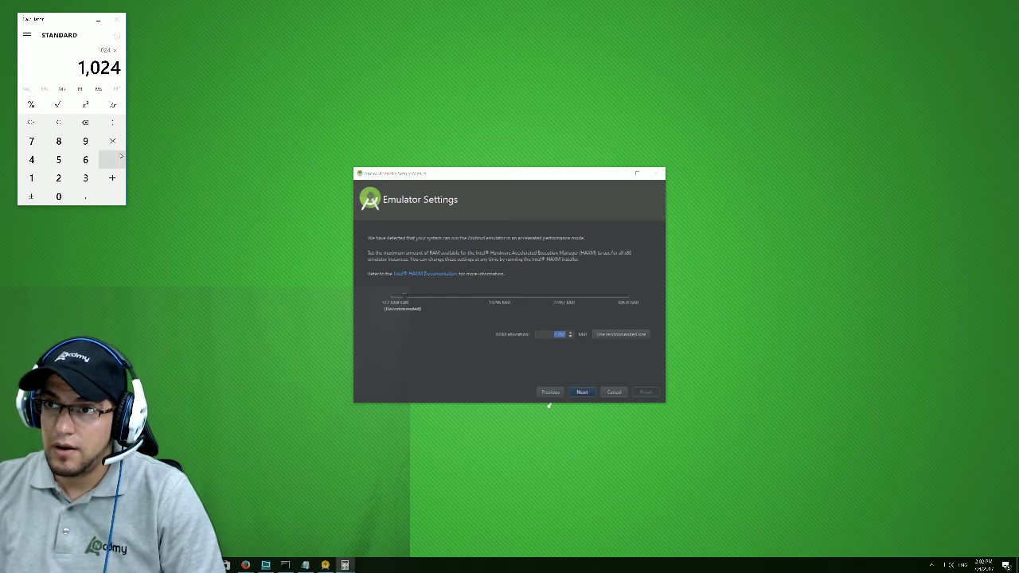
pyautogui.click(58, 177)
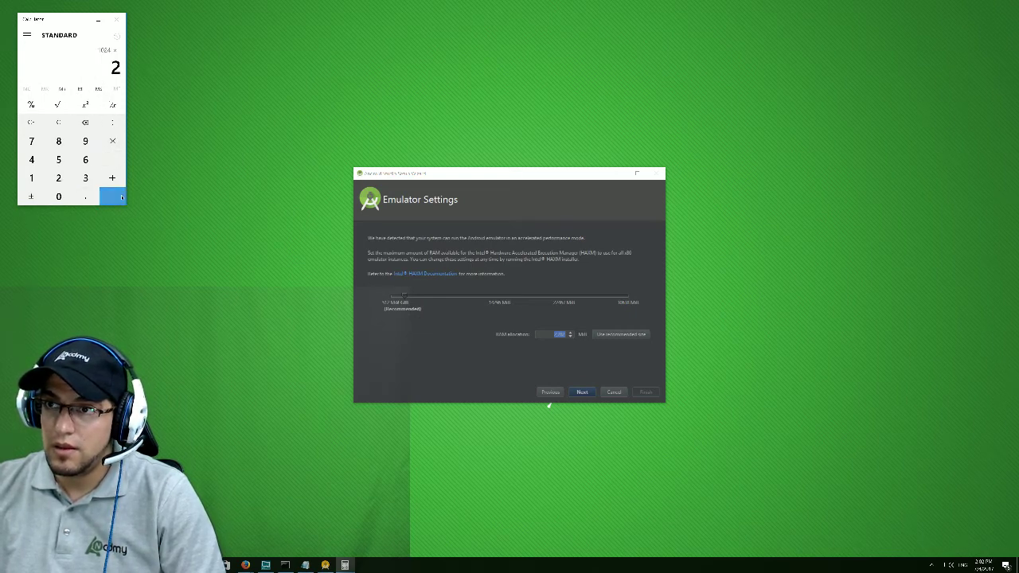
pyautogui.click(112, 196)
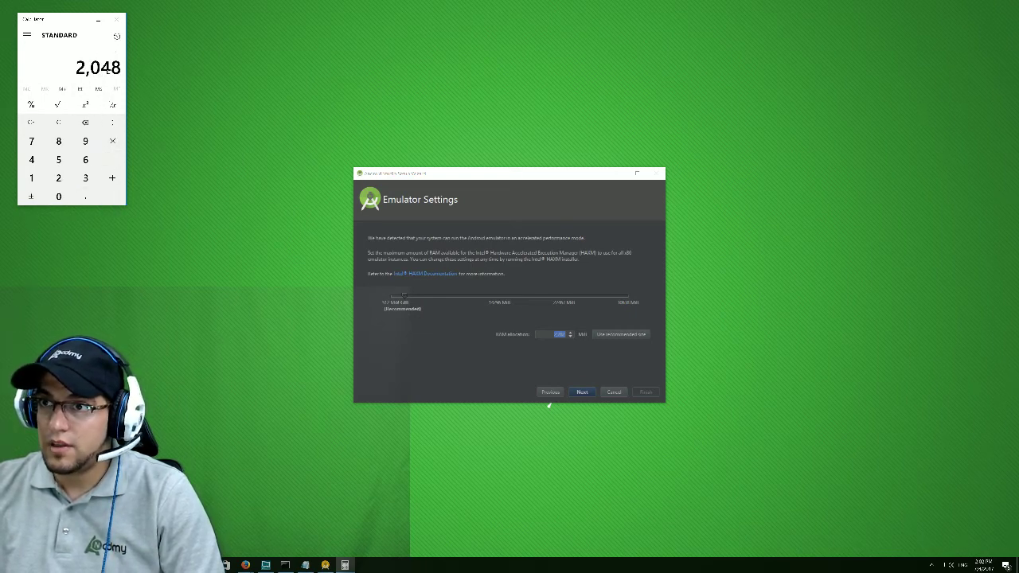
# Step: Switch back to the Android Studio Setup Wizard and try to set the emulator's RAM allocation to 2048 MiB
pyautogui.hotkey('alt', 'Tab')
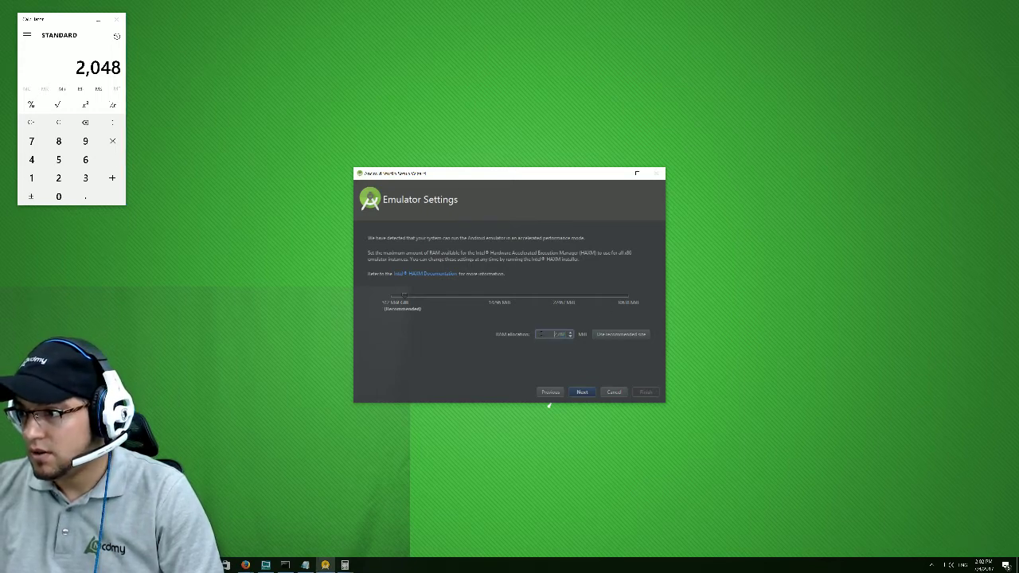
pyautogui.hotkey('ctrl', 'a')
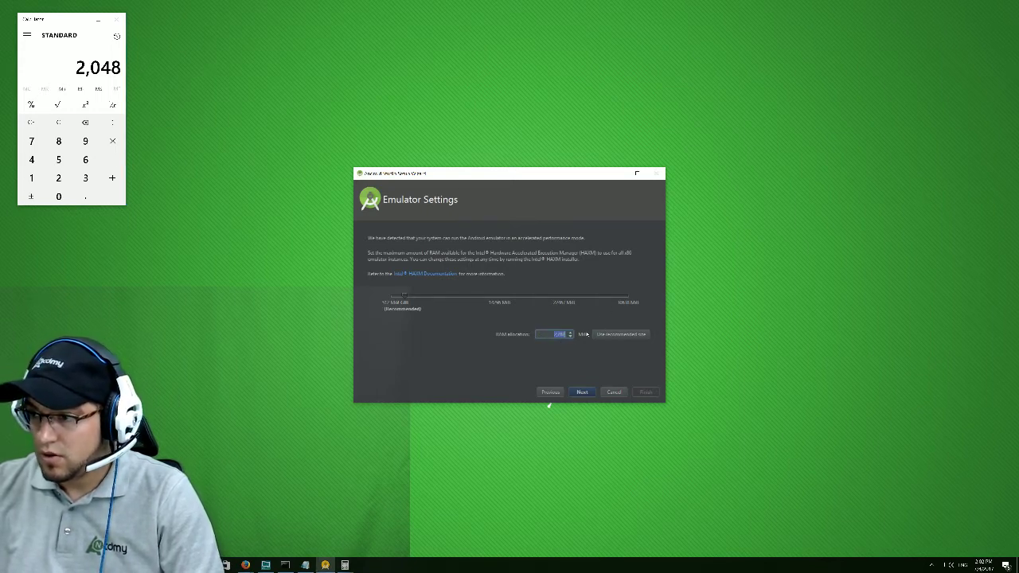
pyautogui.write('2')
pyautogui.hotkey('shift', 'Left')
pyautogui.hotkey('shift', 'Left')
pyautogui.hotkey('shift', 'Left')
pyautogui.hotkey('shift', 'Left')
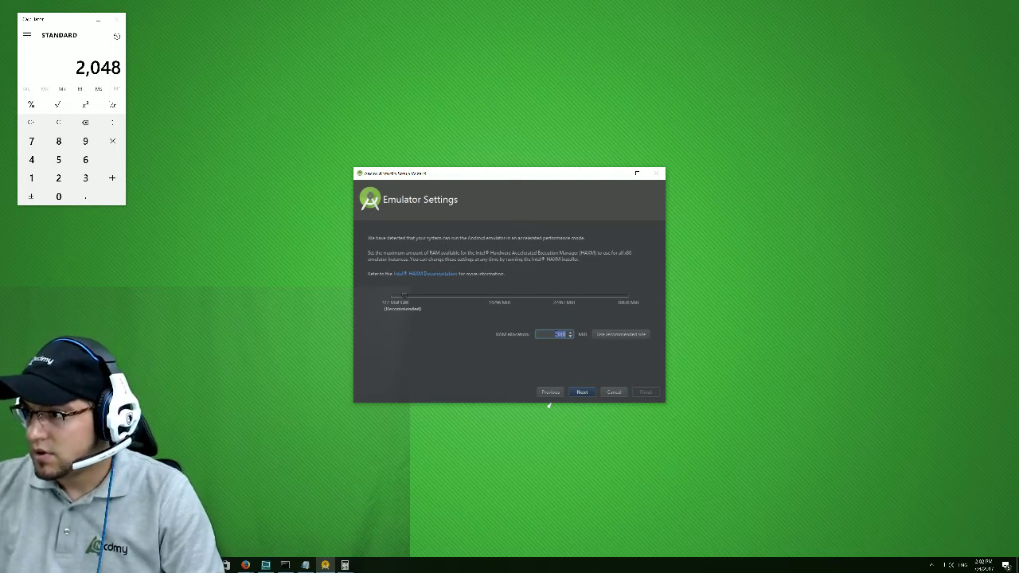
pyautogui.press('super')
pyautogui.press('super')
pyautogui.write('2048')
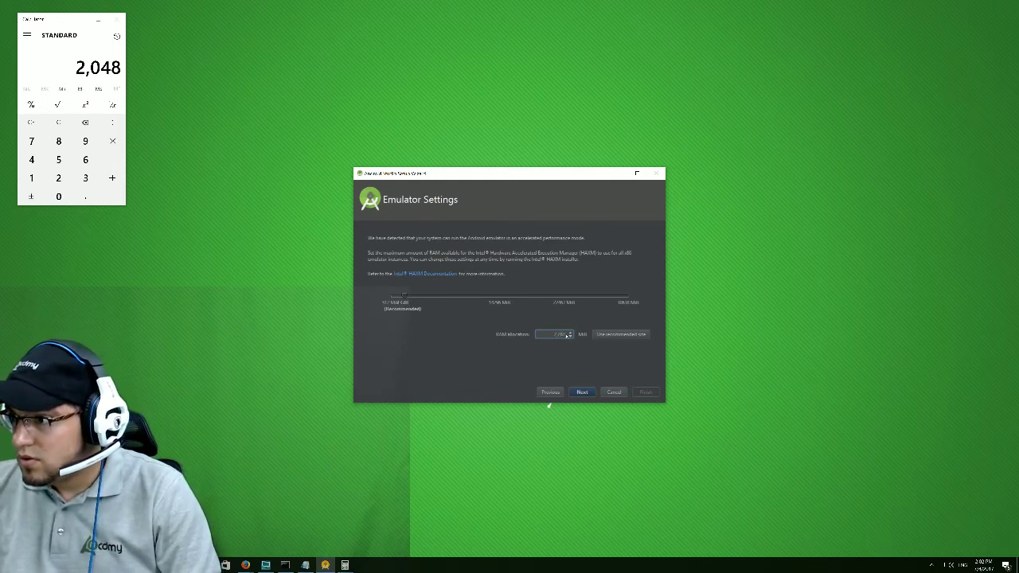
# Step: Reset the emulator's RAM allocation to the recommended size
pyautogui.doubleClick(560, 335)
pyautogui.write('4096')
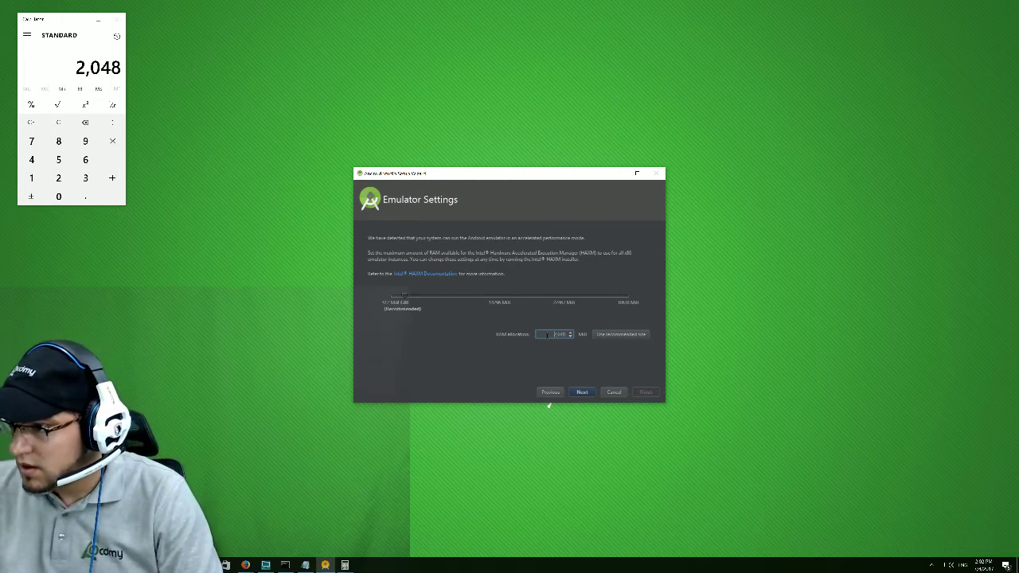
pyautogui.click(628, 334)
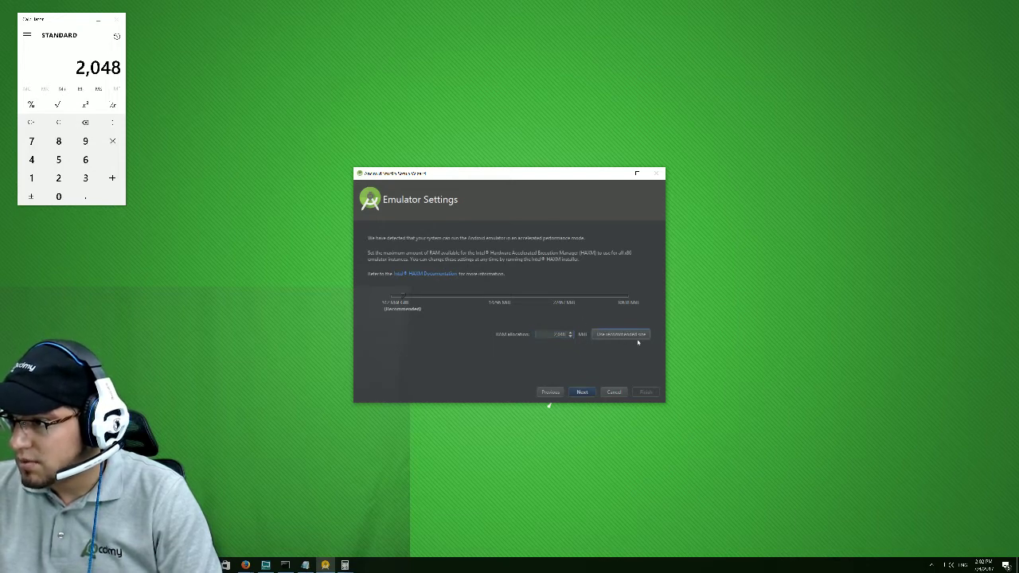
# Step: Adjust the RAM slider slightly and set the emulator's RAM allocation to 2048 MiB
pyautogui.moveTo(406, 299)
pyautogui.mouseDown()
pyautogui.moveTo(465, 296)
pyautogui.moveTo(404, 296)
pyautogui.mouseUp()
pyautogui.doubleClick(557, 334)
pyautogui.doubleClick(560, 335)
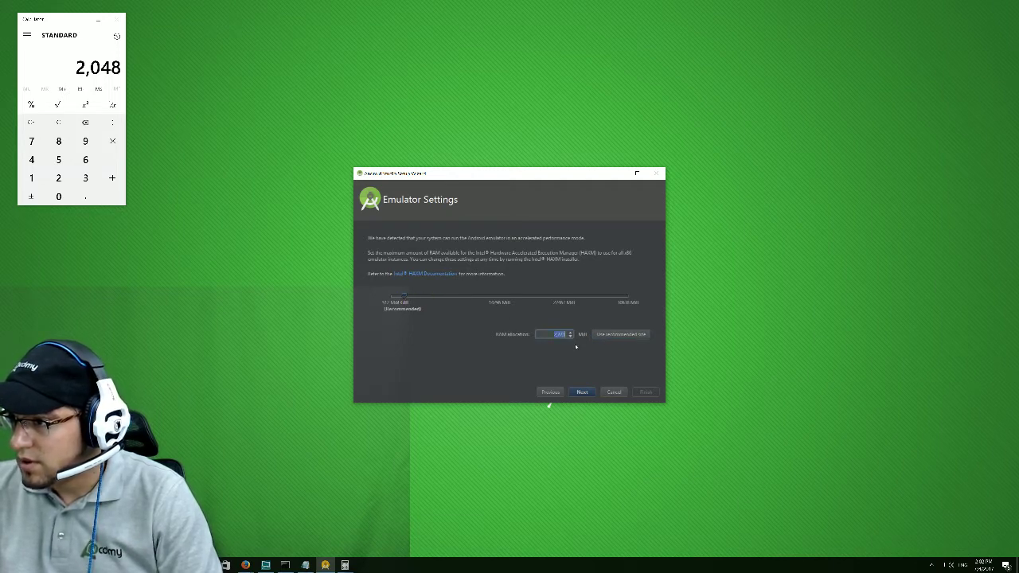
pyautogui.click(559, 334)
pyautogui.doubleClick(561, 334)
pyautogui.doubleClick(560, 334)
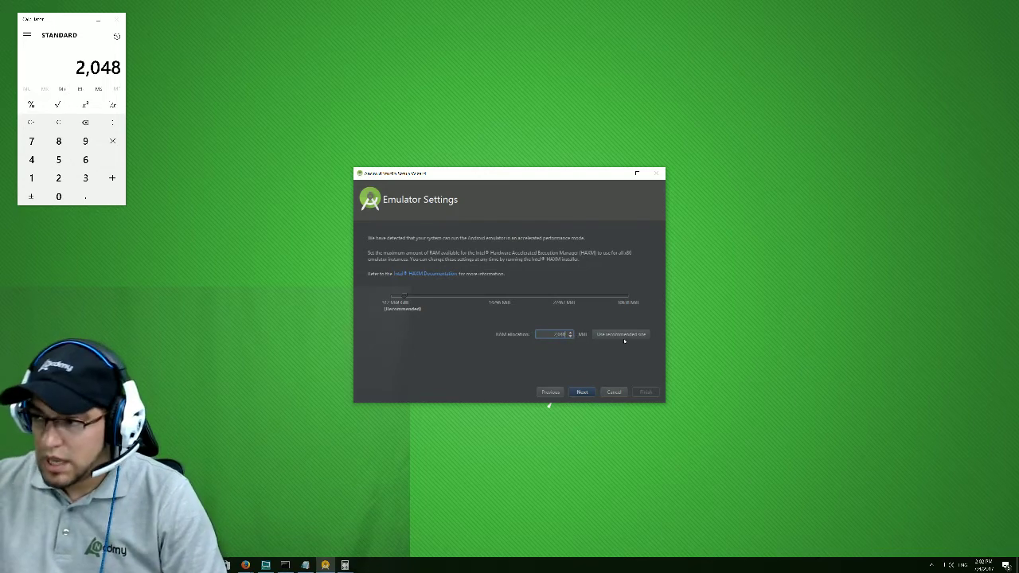
# Step: Accept the emulator settings, continue to the Verify Settings summary and close Calculator
pyautogui.click(581, 392)
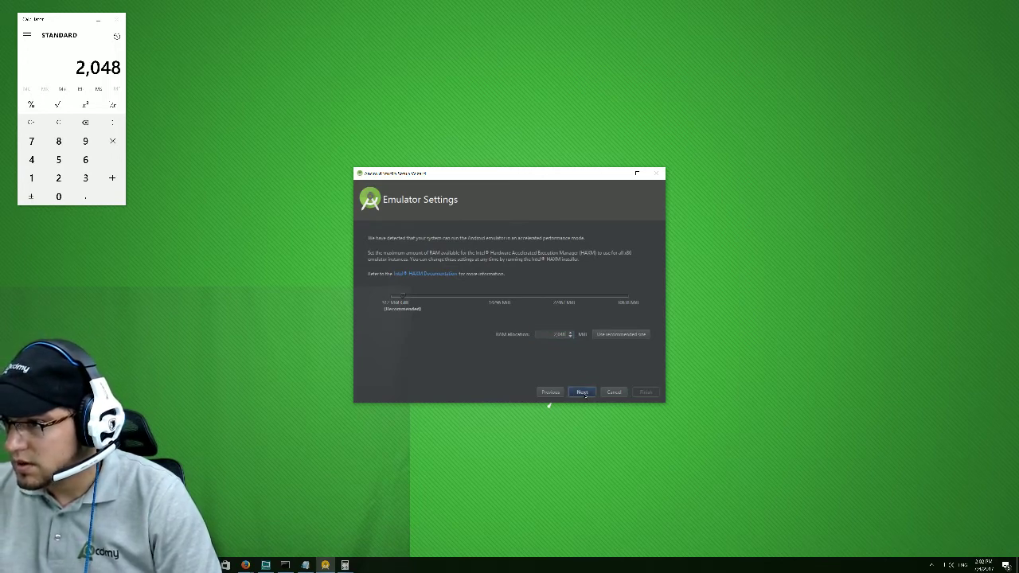
pyautogui.click(582, 392)
pyautogui.click(117, 19)
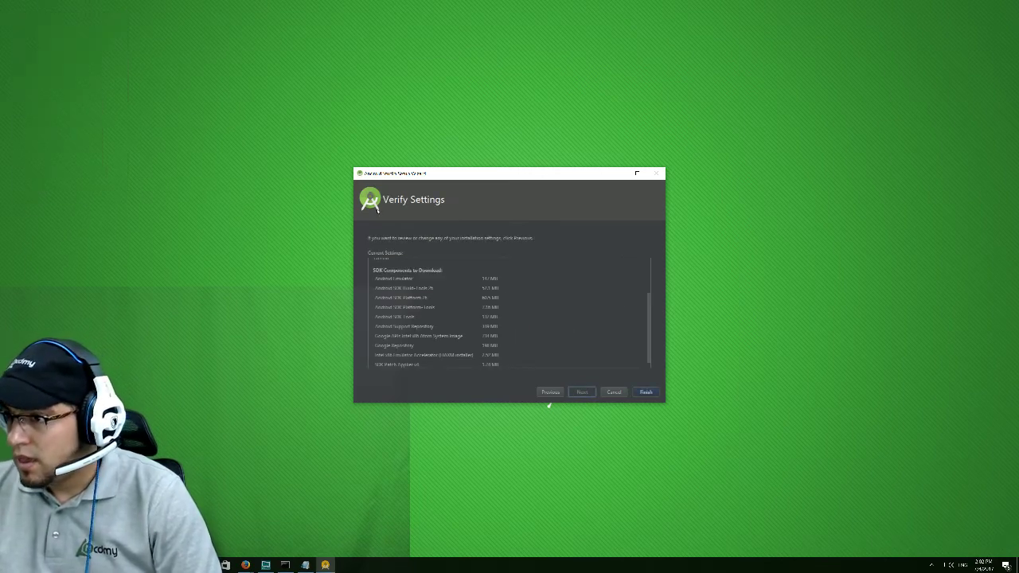
# Step: Review the setup type, SDK folder and list of SDK components to download in the Verify Settings summary
pyautogui.scroll(3, 494, 342)
pyautogui.scroll(-3, 432, 285)
pyautogui.scroll(3, 374, 315)
pyautogui.scroll(-3, 425, 318)
pyautogui.scroll(3, 426, 317)
pyautogui.scroll(-3, 427, 315)
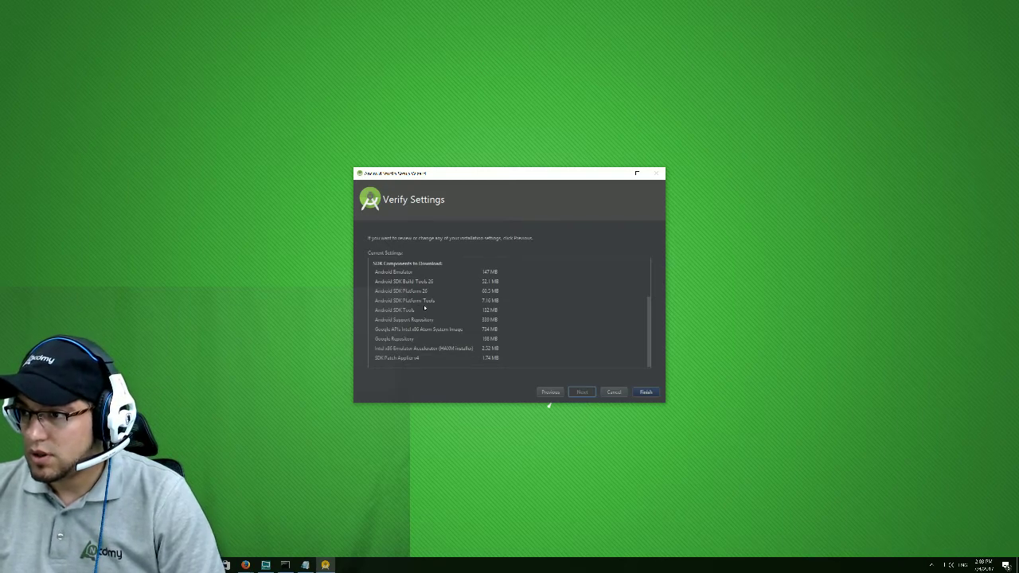
pyautogui.scroll(3, 392, 315)
pyautogui.scroll(-3, 421, 331)
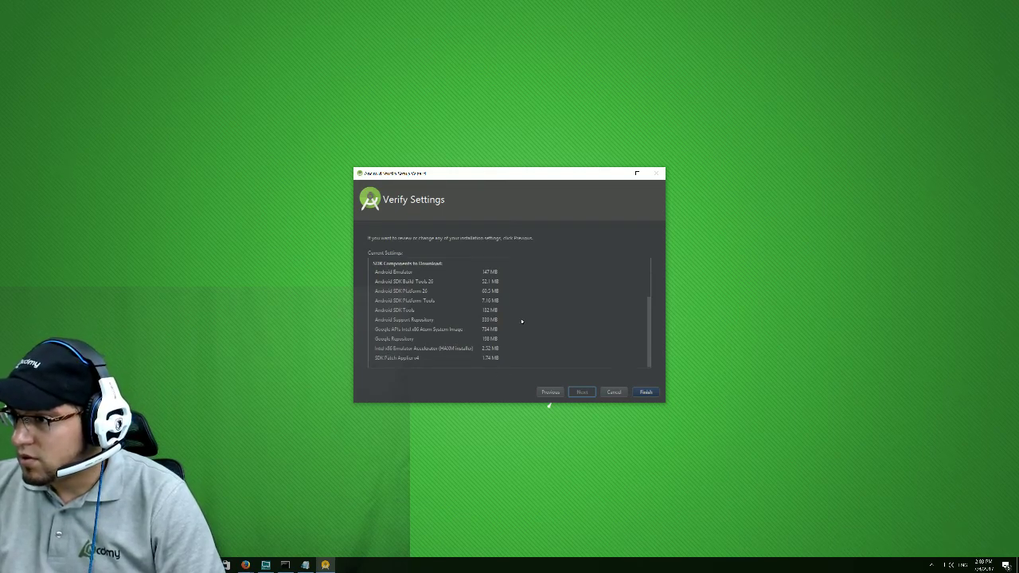
pyautogui.scroll(3, 535, 334)
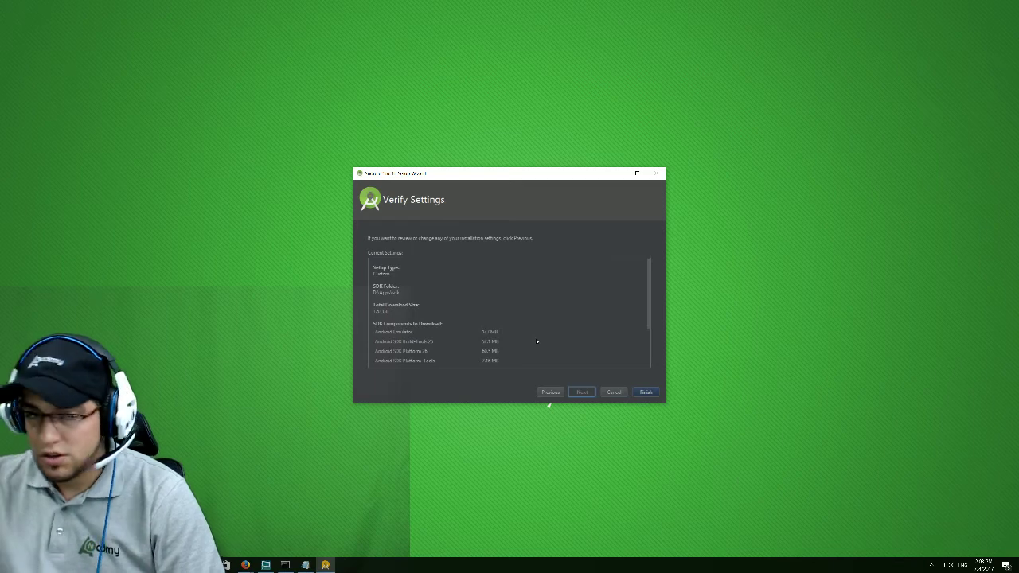
# Step: Download the SDK components with the details shown, and finish the setup wizard once the HAXM installer has run
pyautogui.click(646, 392)
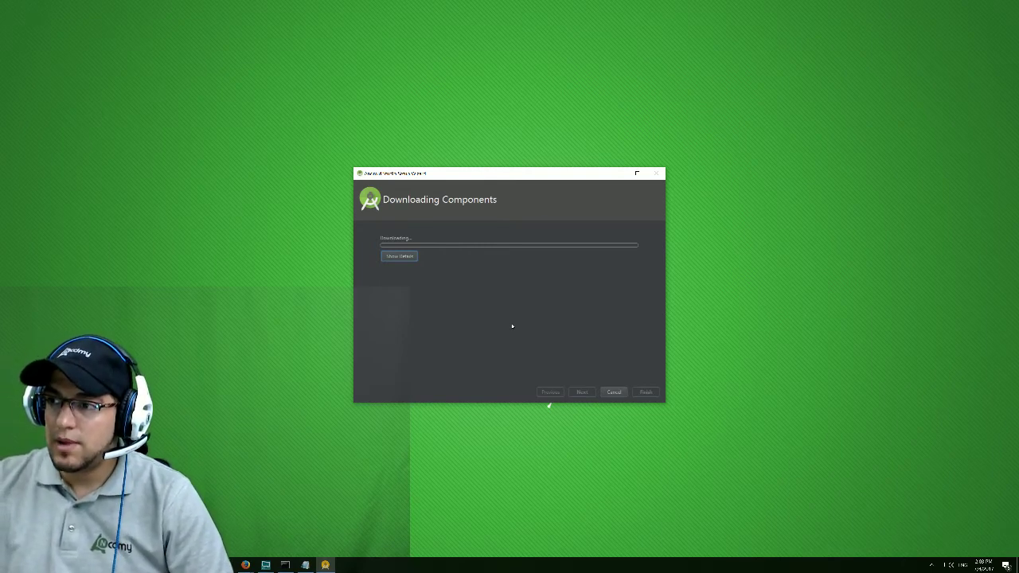
pyautogui.click(399, 257)
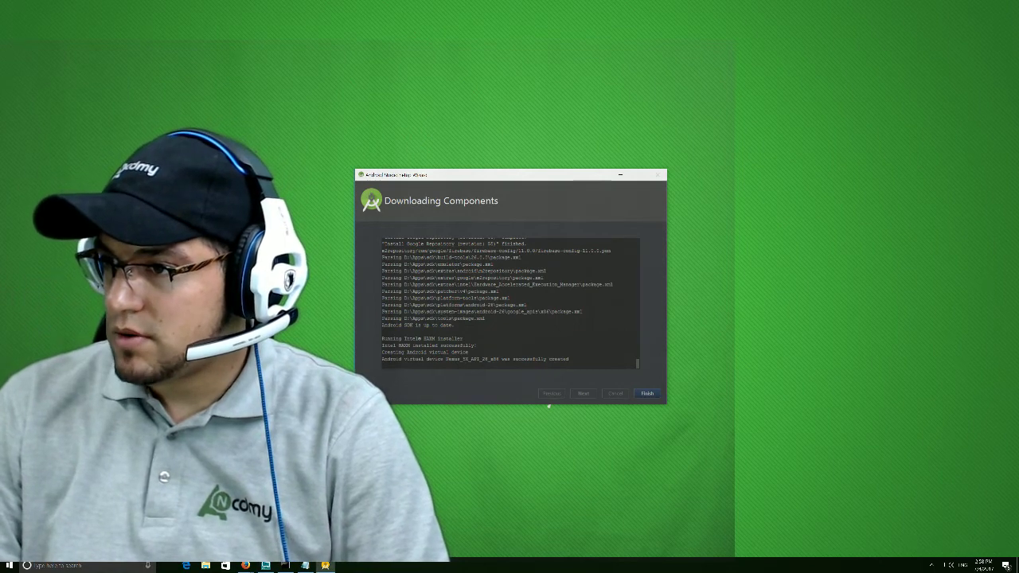
pyautogui.moveTo(382, 337); pyautogui.dragTo(440, 346)
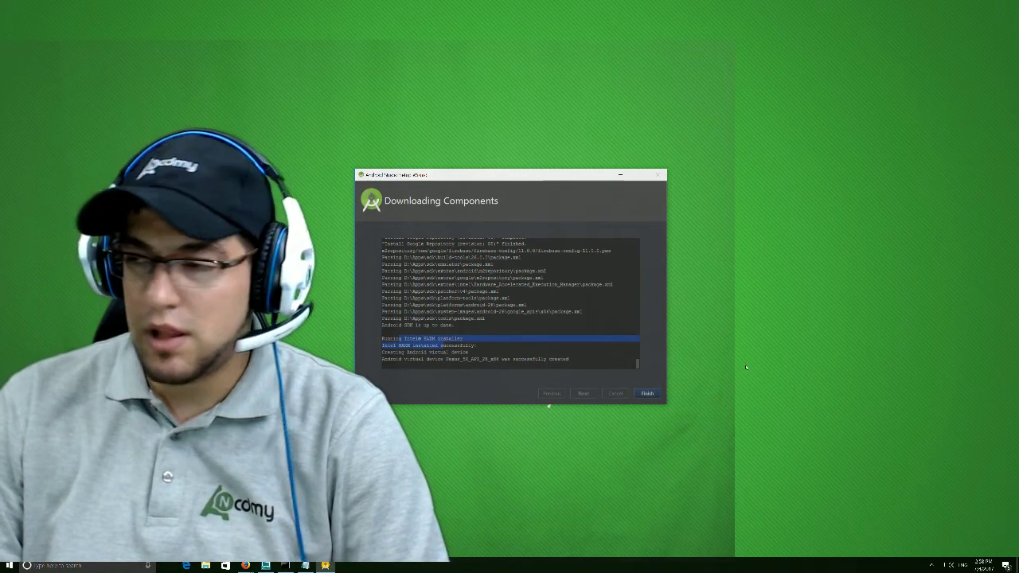
pyautogui.click(647, 393)
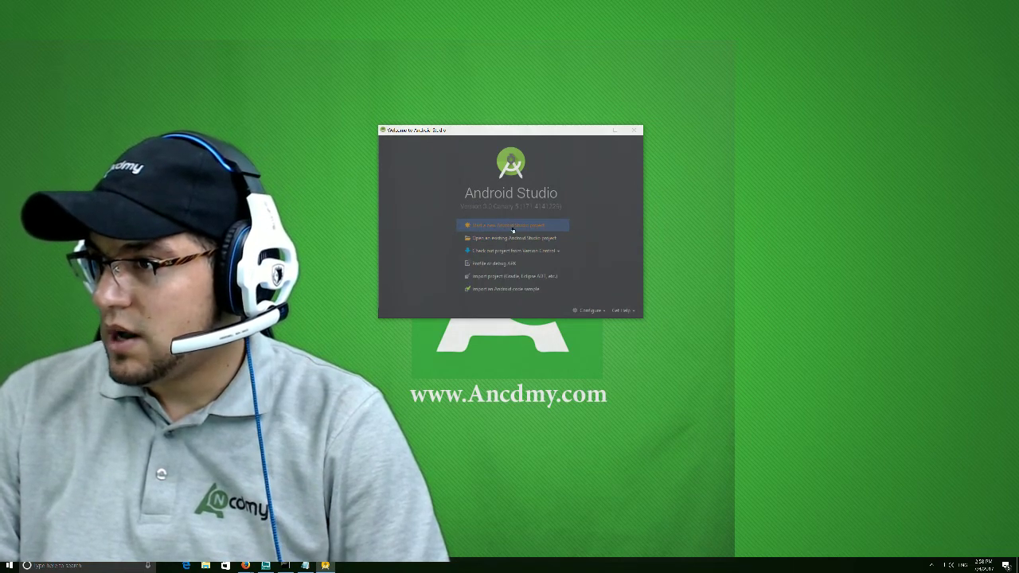
# Step: Start a new Android Studio project and open the folder browser for its project location
pyautogui.click(512, 228)
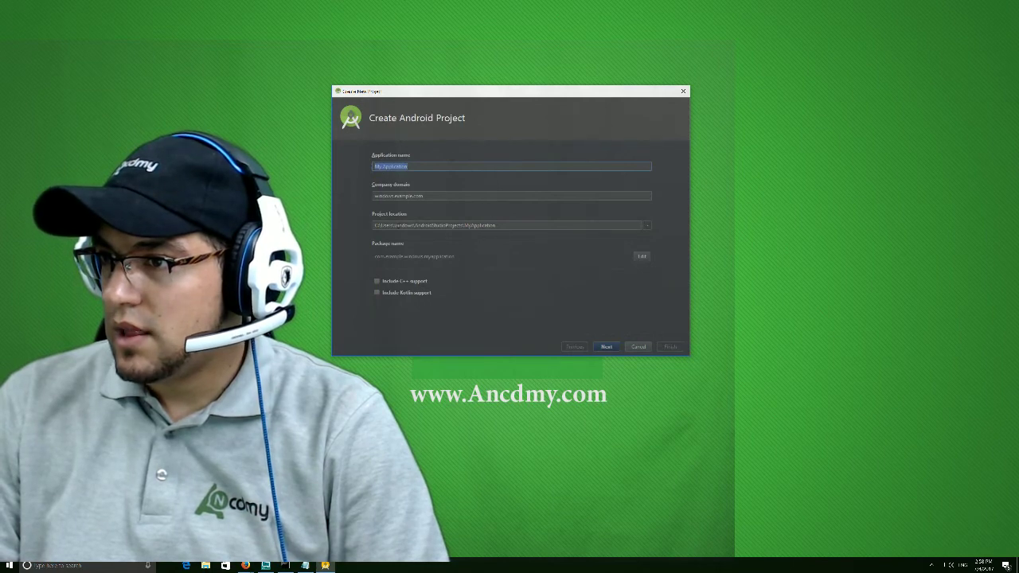
pyautogui.moveTo(380, 226); pyautogui.dragTo(496, 225)
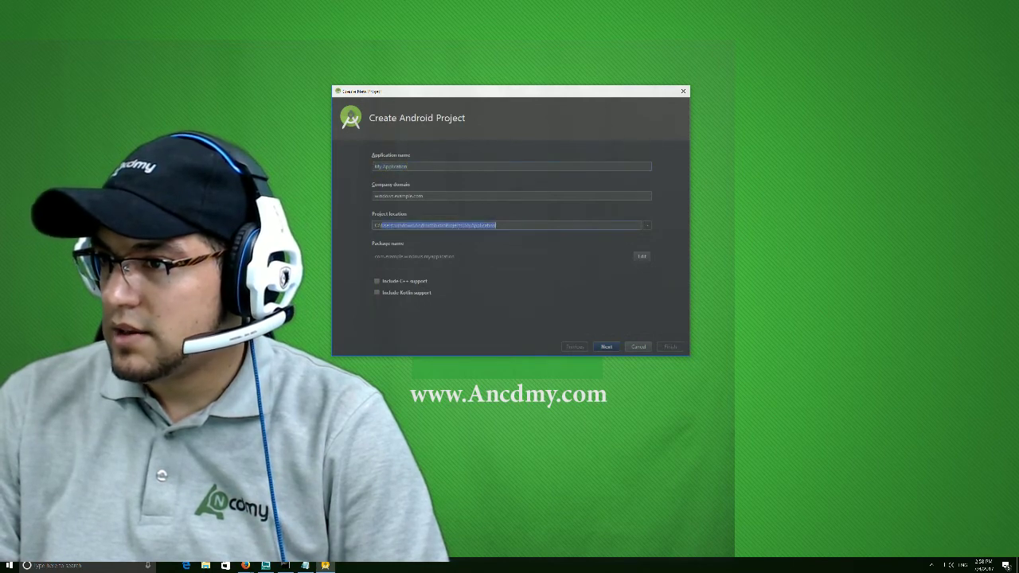
pyautogui.click(645, 225)
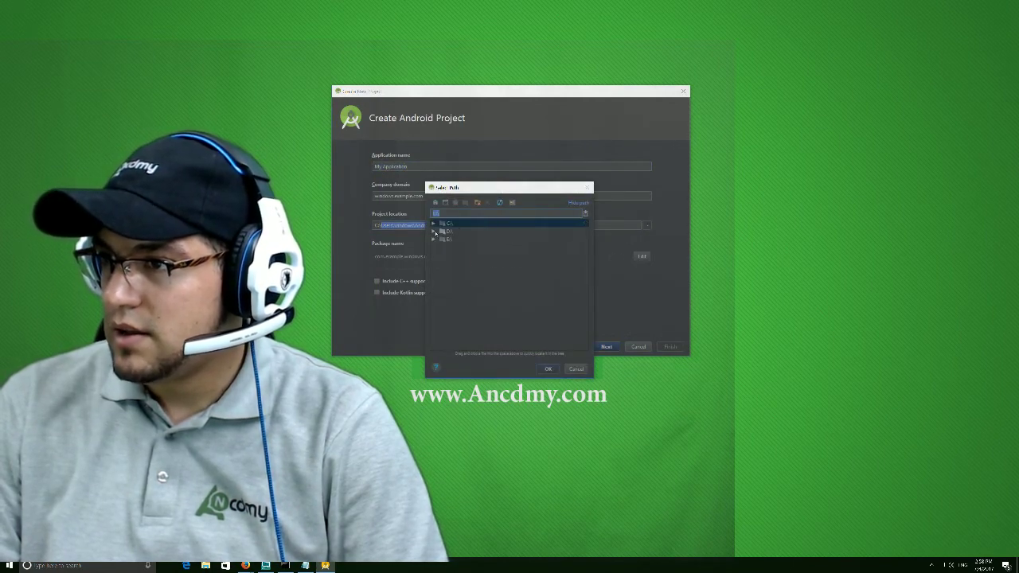
# Step: Create a folder named android-studio directly on drive D
pyautogui.click(433, 231)
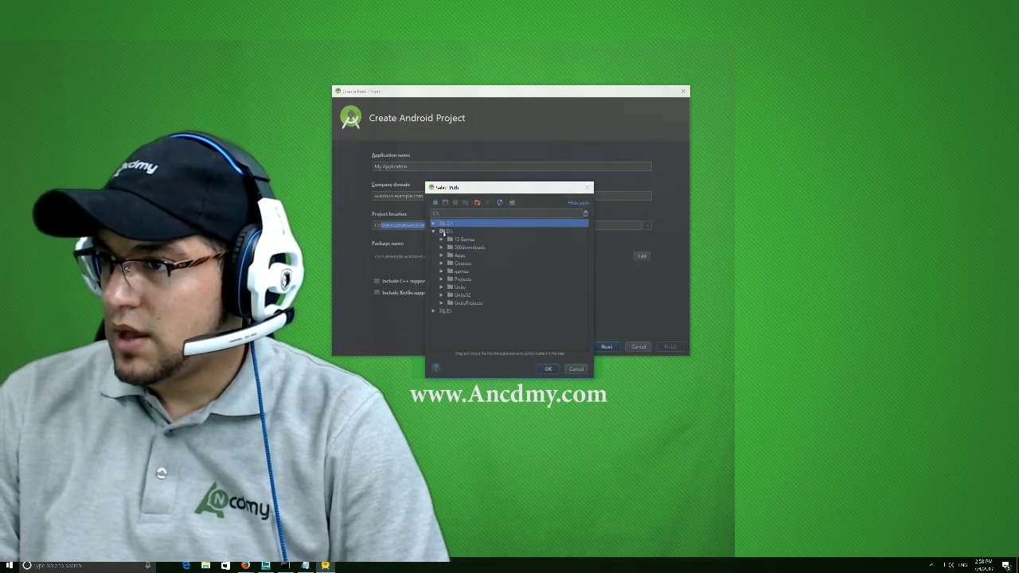
pyautogui.click(449, 231)
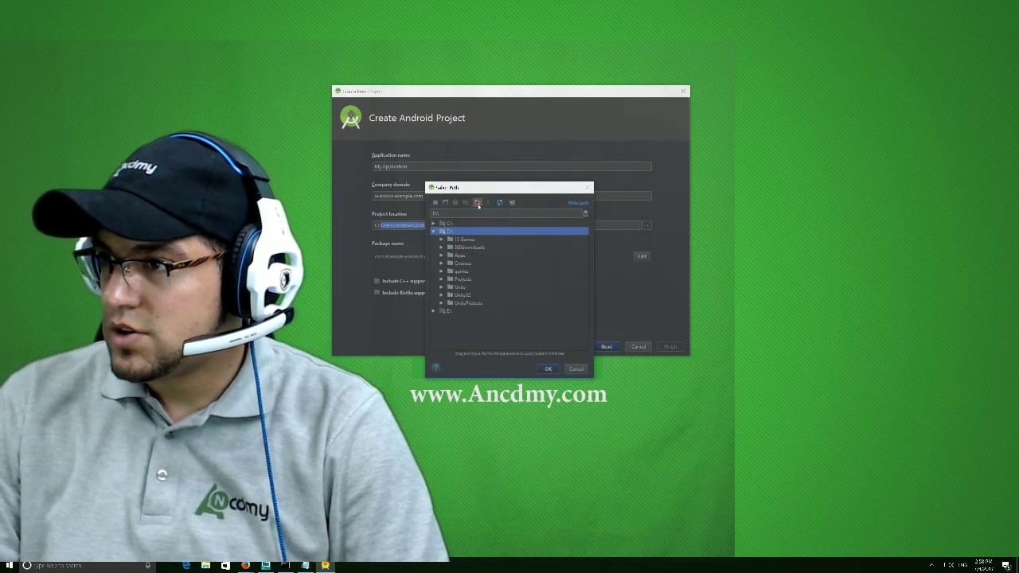
pyautogui.click(478, 203)
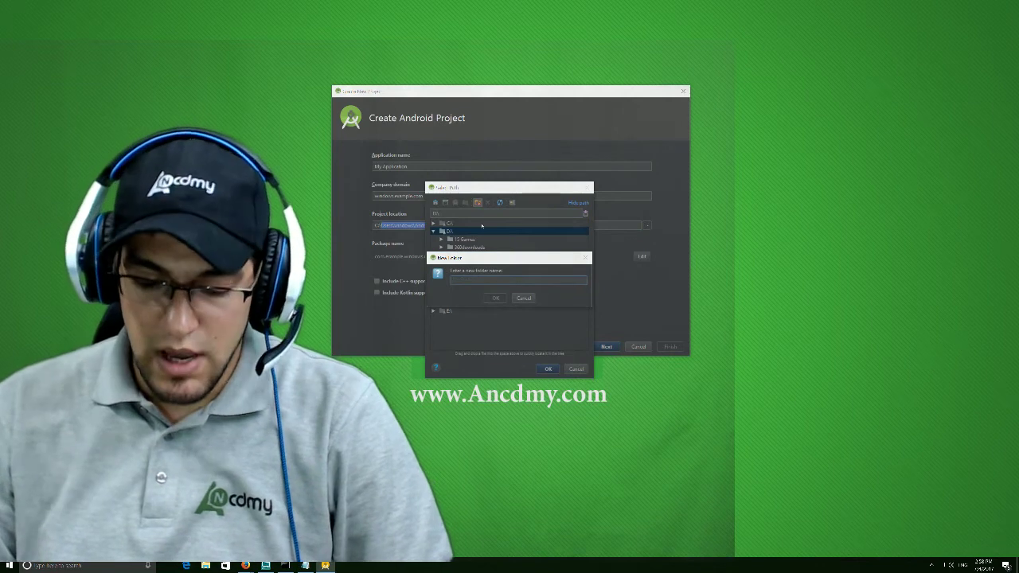
pyautogui.write('android')
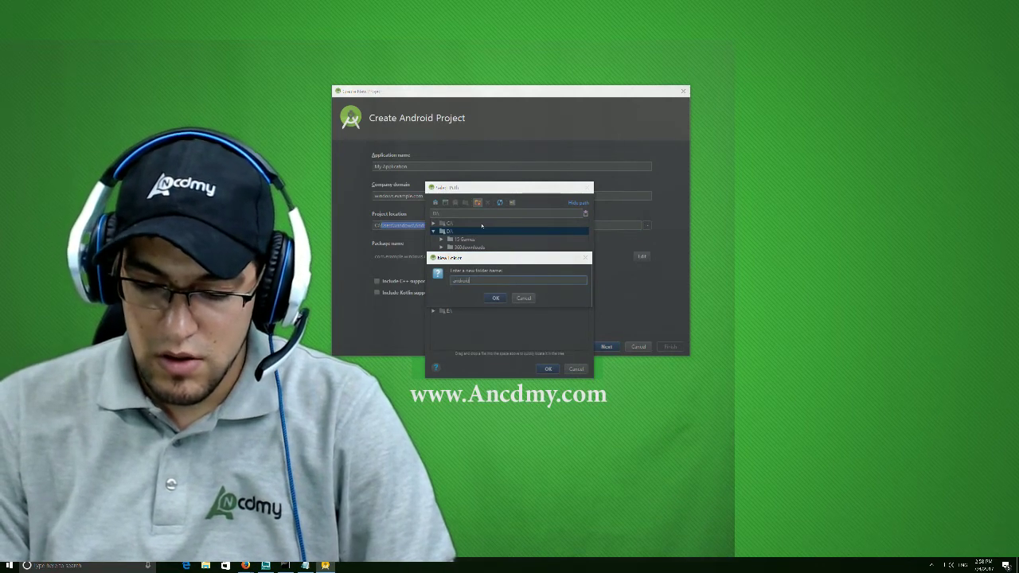
pyautogui.write(' studio')
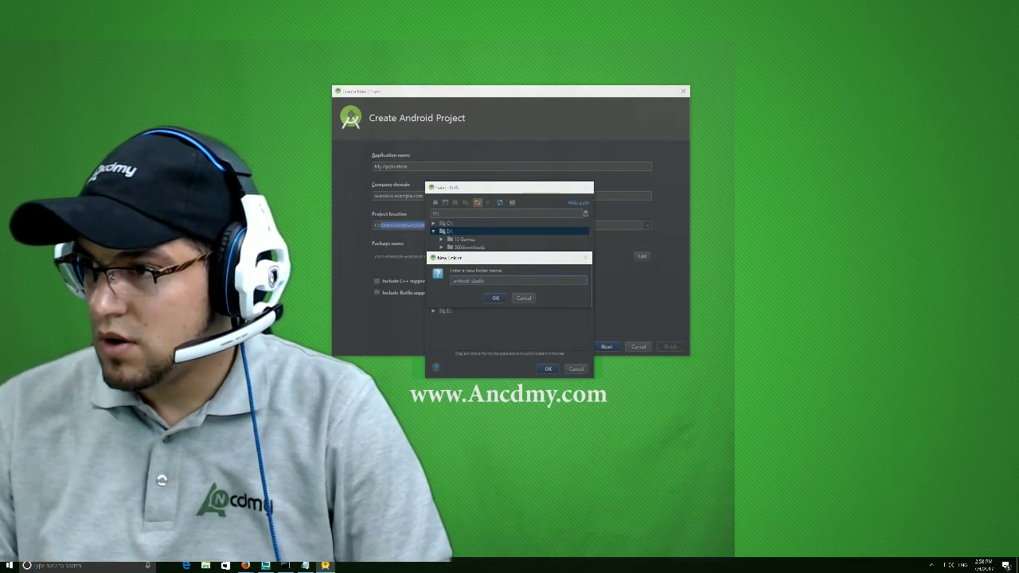
pyautogui.click(495, 298)
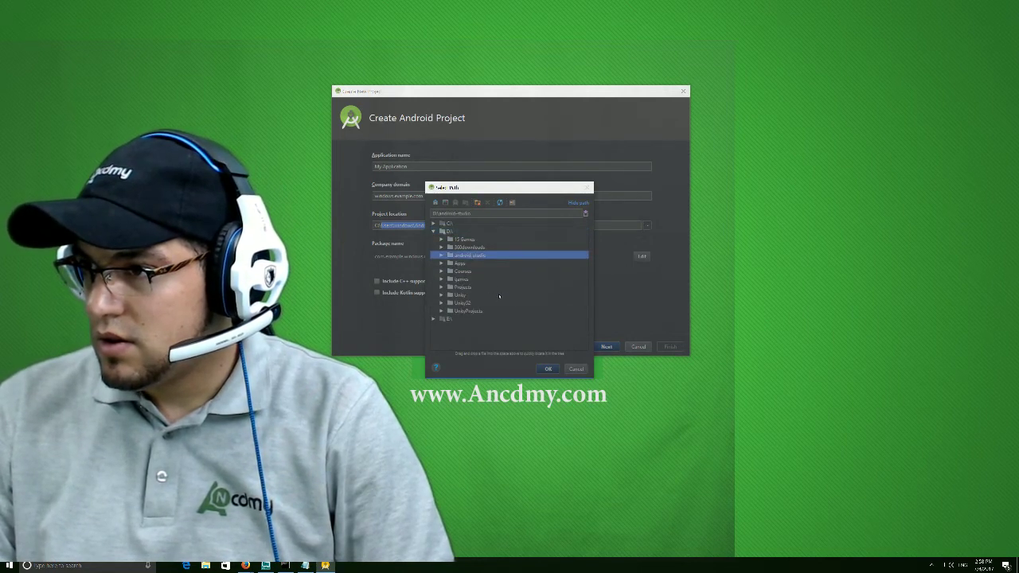
# Step: Switch to File Explorer and rename the android-studio folder on drive D as android-studio-projects
pyautogui.rightClick(472, 253)
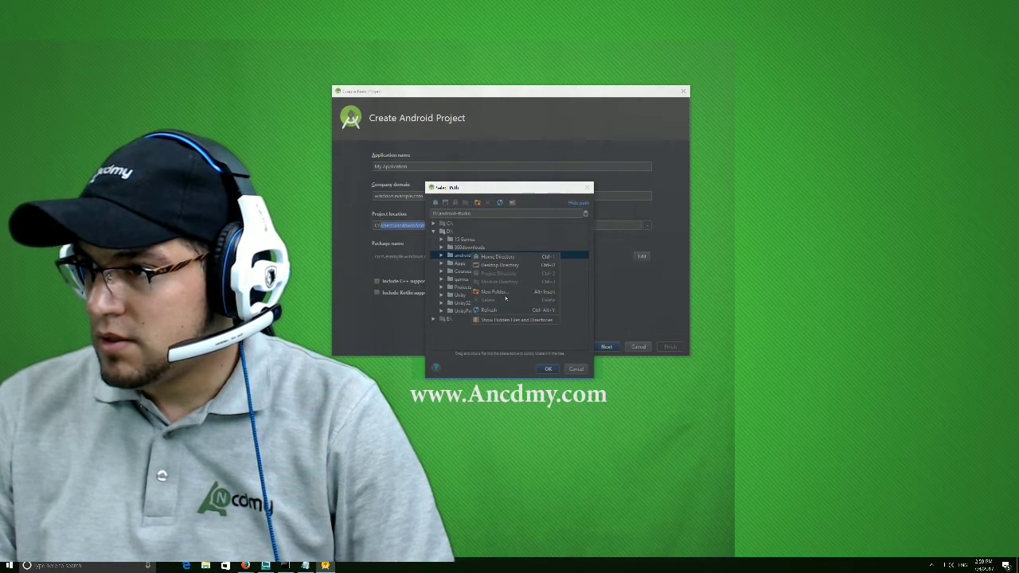
pyautogui.click(205, 565)
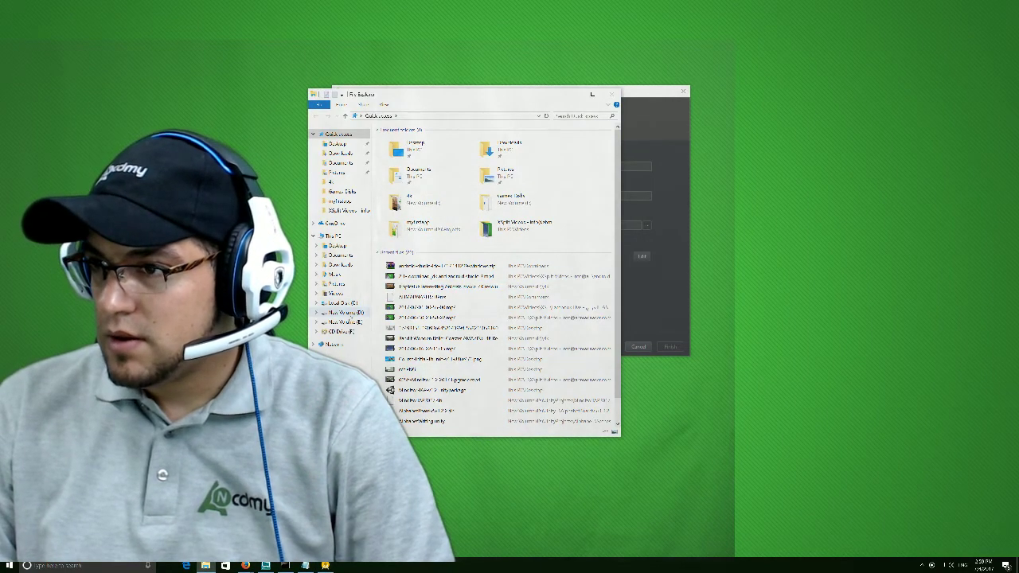
pyautogui.click(345, 312)
pyautogui.click(412, 158)
pyautogui.rightClick(412, 157)
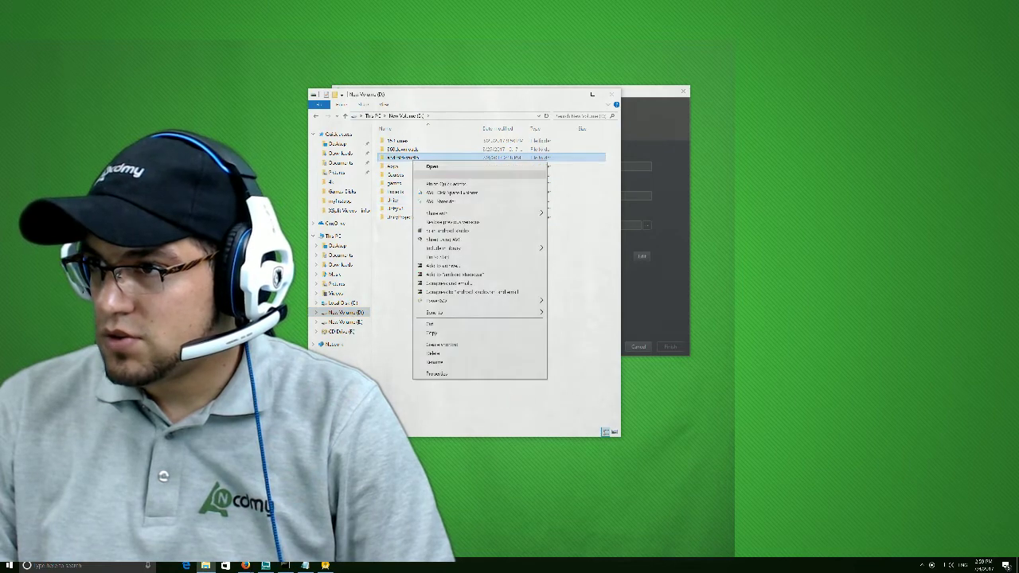
pyautogui.press('End')
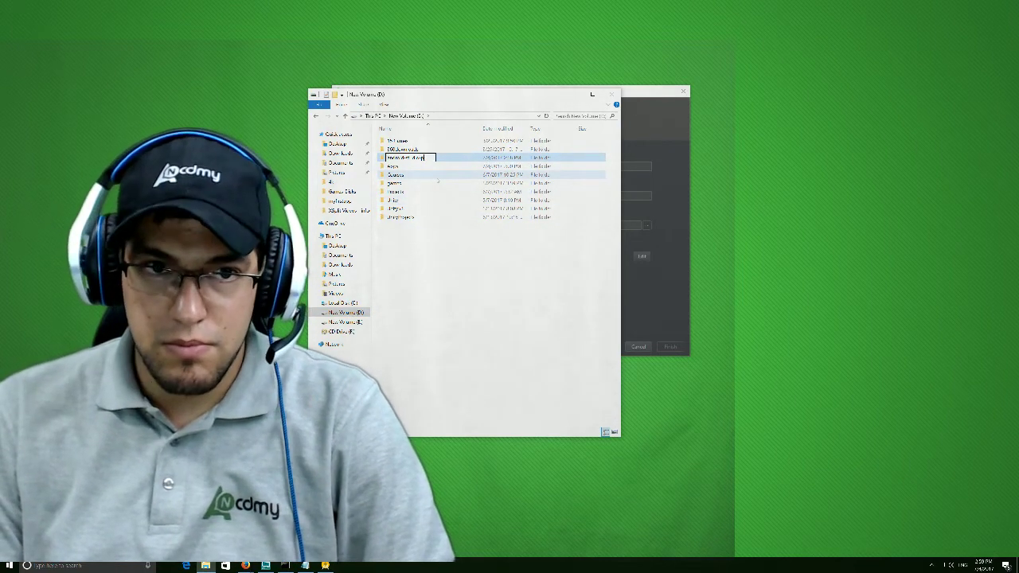
pyautogui.write('light')
pyautogui.press('Return')
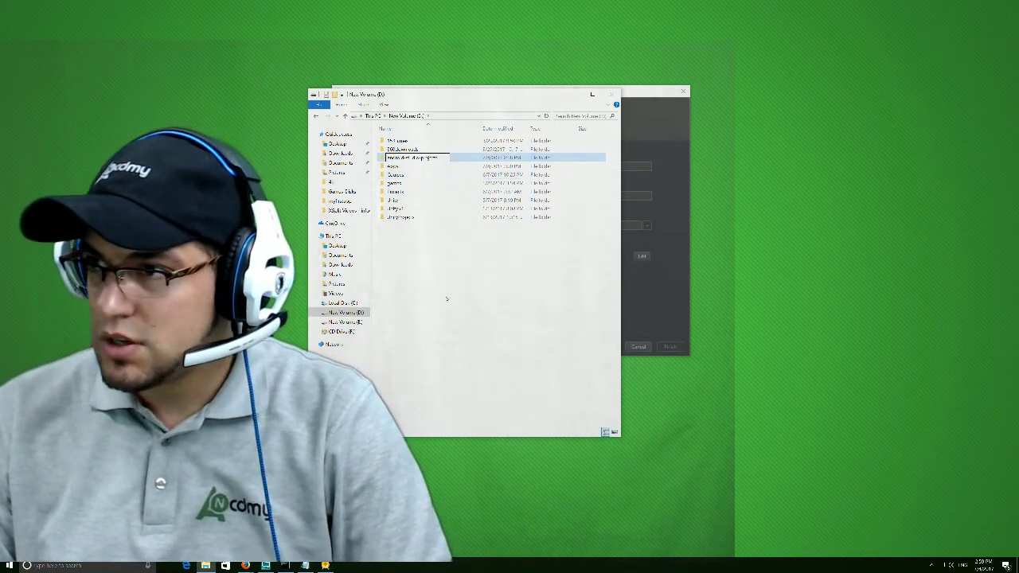
# Step: Return to Android Studio, set the project location to D:\android-studio-projects and continue to the target devices page
pyautogui.hotkey('alt', 'Tab')
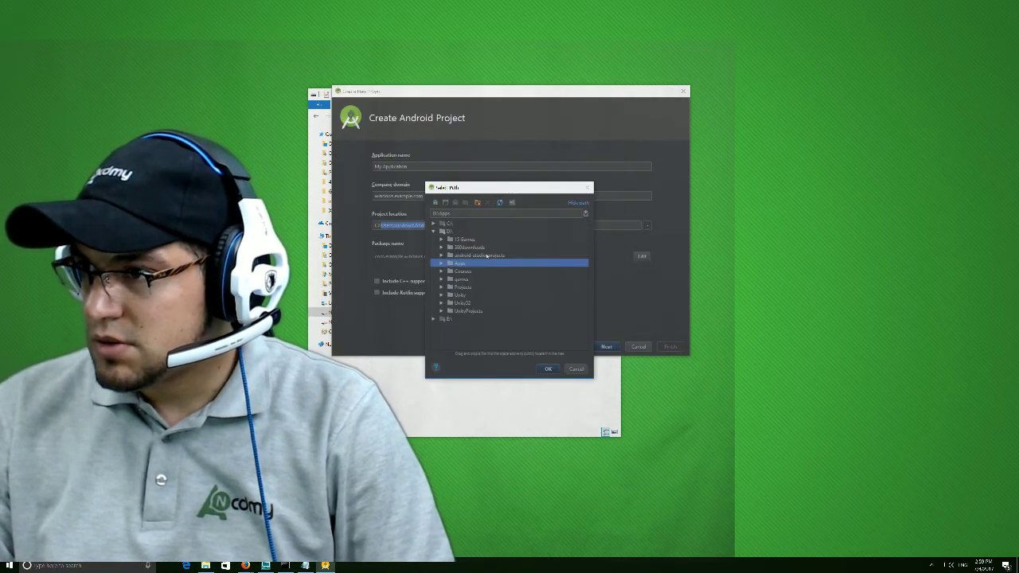
pyautogui.click(479, 255)
pyautogui.click(548, 368)
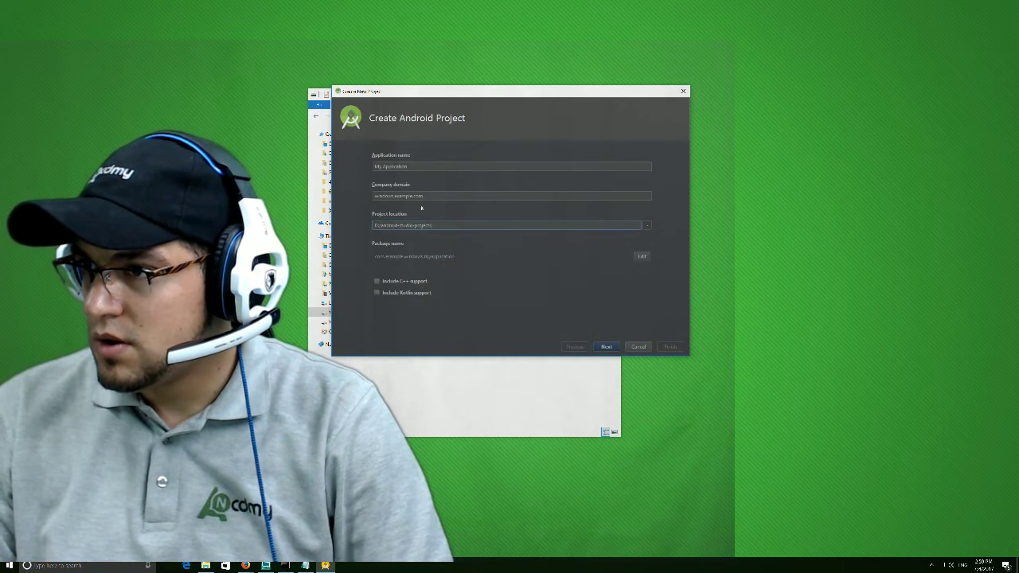
pyautogui.moveTo(425, 195); pyautogui.dragTo(378, 205)
pyautogui.press('Tab')
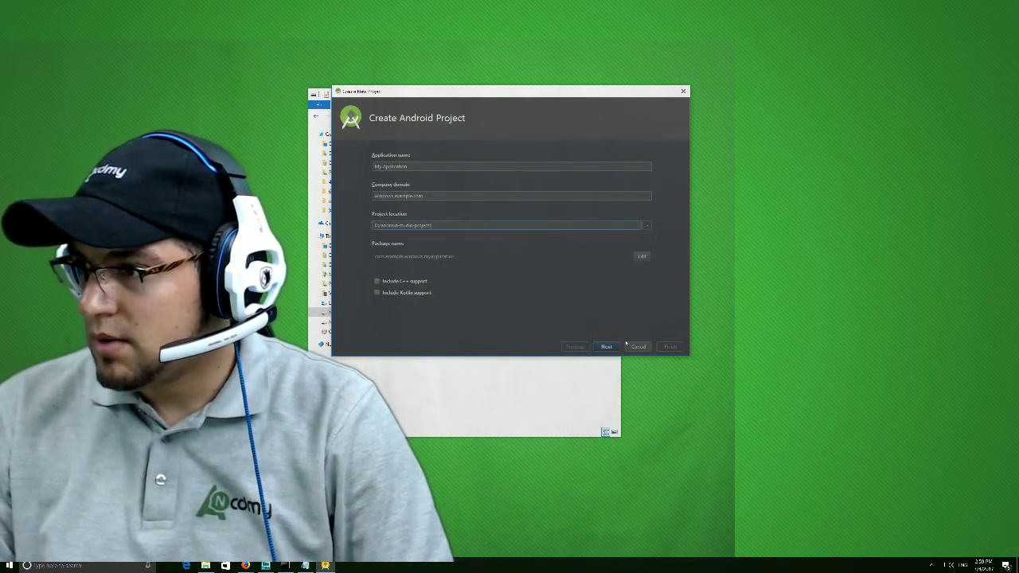
pyautogui.click(607, 348)
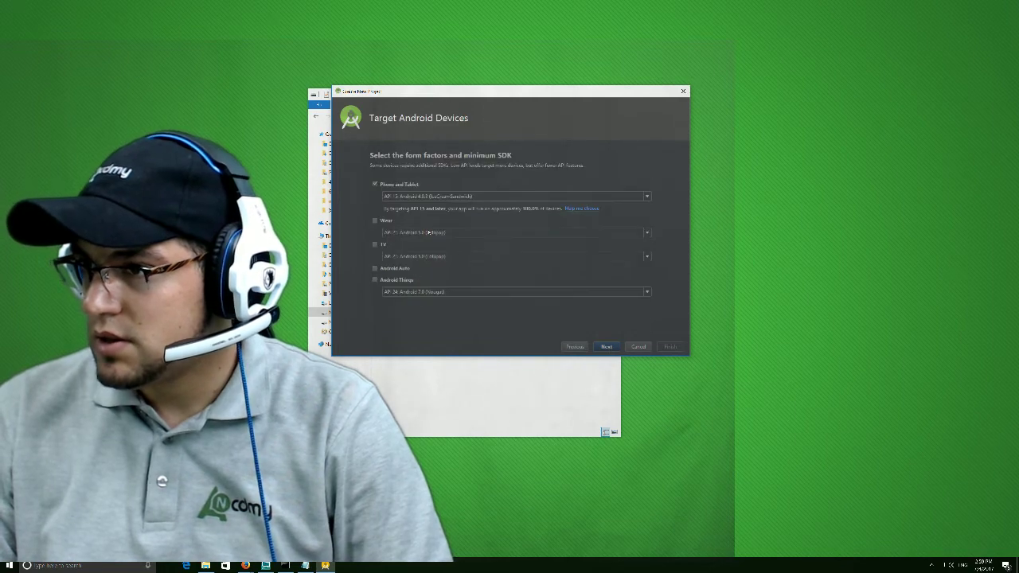
# Step: Try API 26: Android 8.0 (O) and API 20: Android 4.4W (KitKat Wear) as the phone and tablet minimum SDK
pyautogui.click(420, 196)
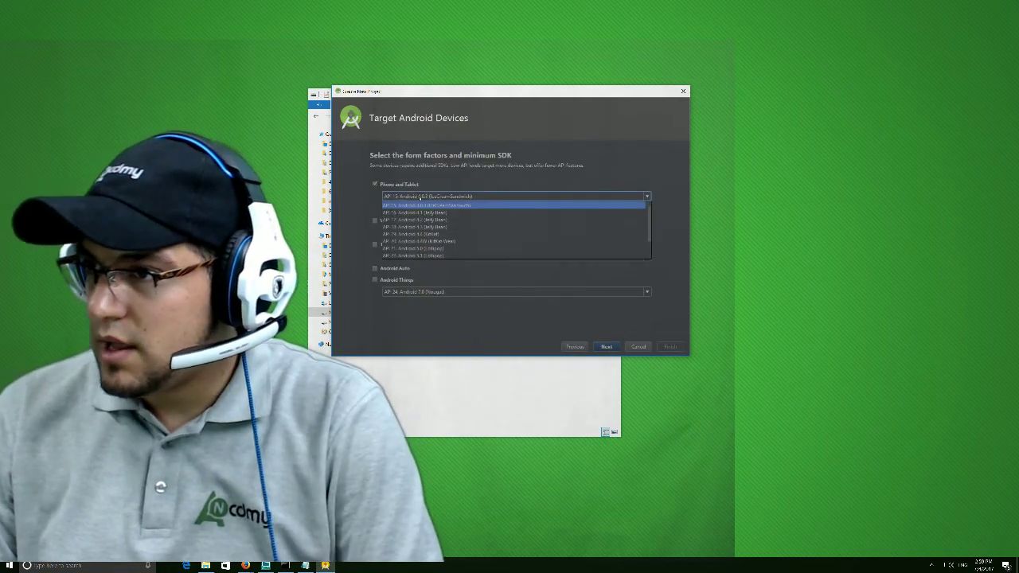
pyautogui.moveTo(442, 273); pyautogui.dragTo(424, 263)
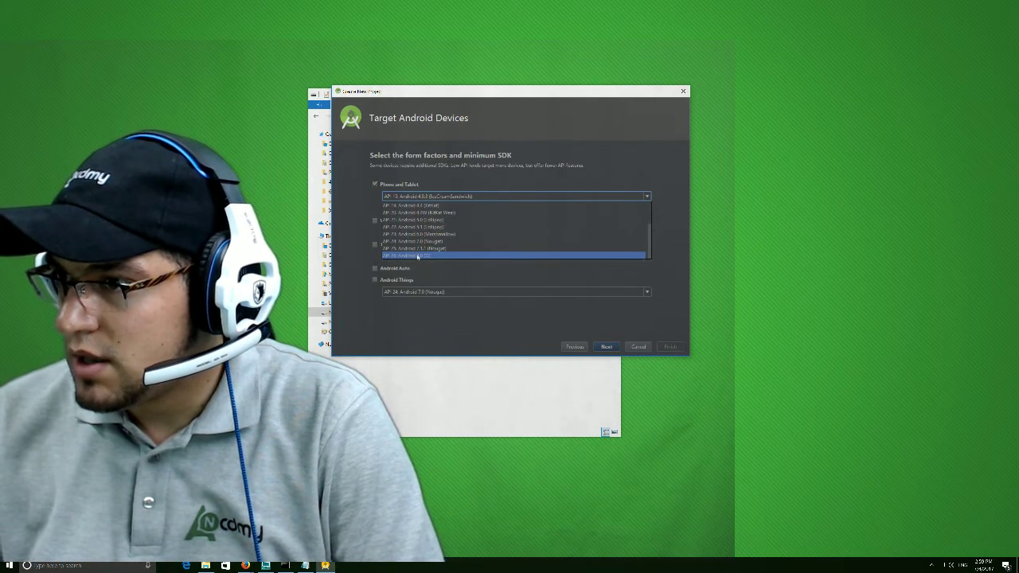
pyautogui.click(417, 256)
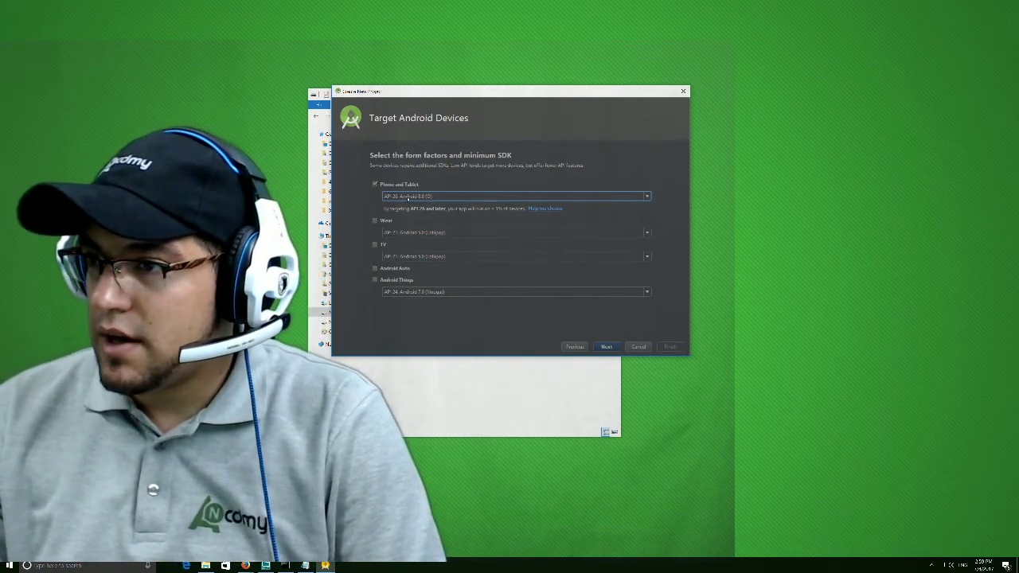
pyautogui.click(476, 195)
pyautogui.click(397, 213)
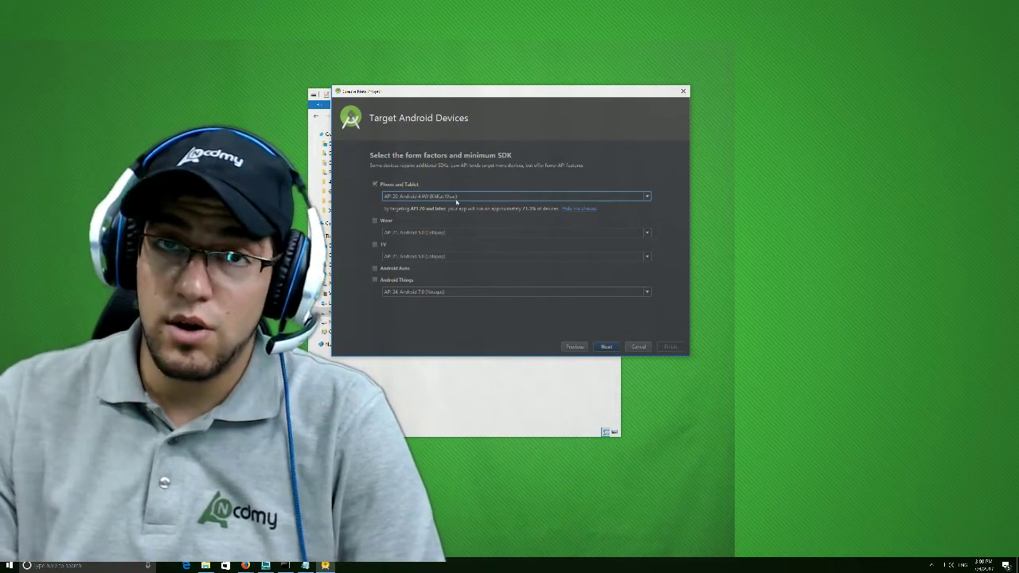
# Step: Try API 18: Android 4.3 (Jelly Bean) as the phone and tablet minimum SDK
pyautogui.click(455, 196)
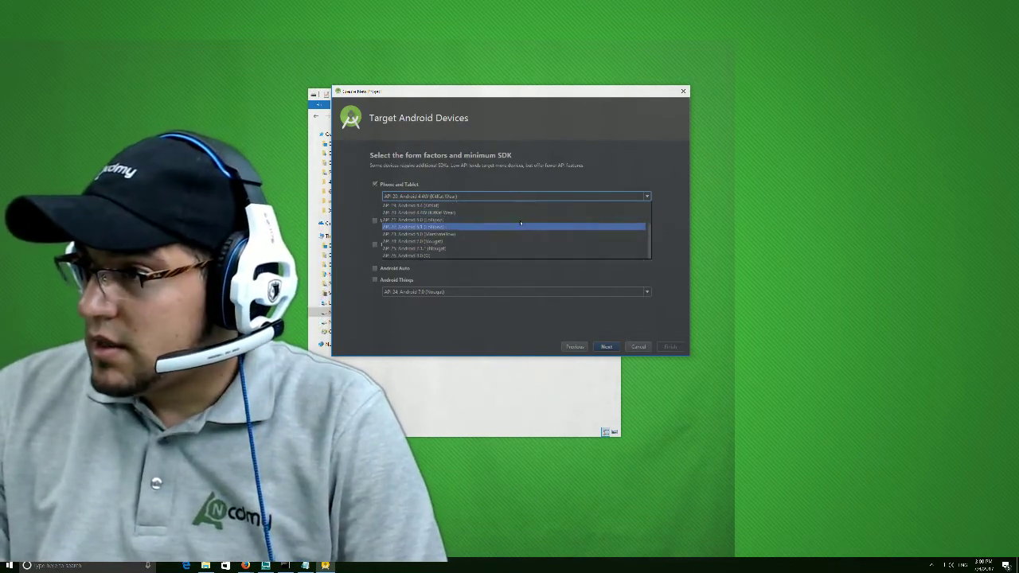
pyautogui.scroll(2, 440, 227)
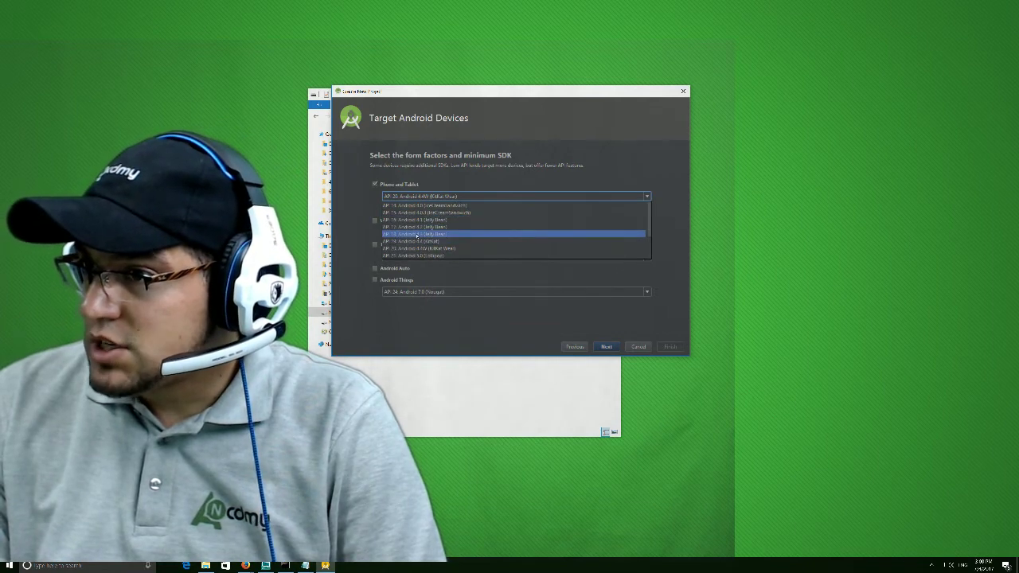
pyautogui.click(438, 233)
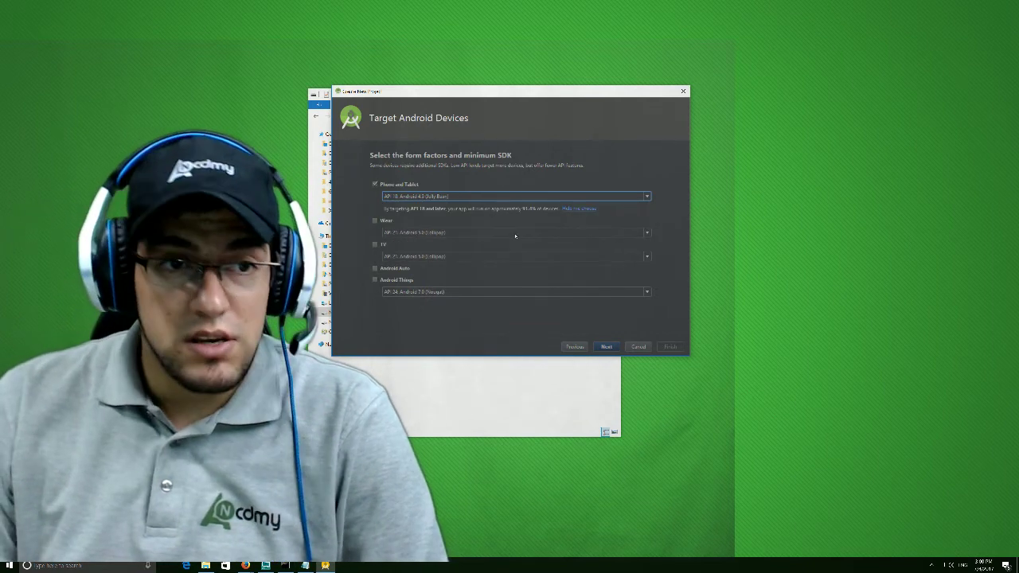
# Step: Set the phone and tablet minimum SDK to API 14: Android 4.0 (IceCreamSandwich)
pyautogui.click(443, 196)
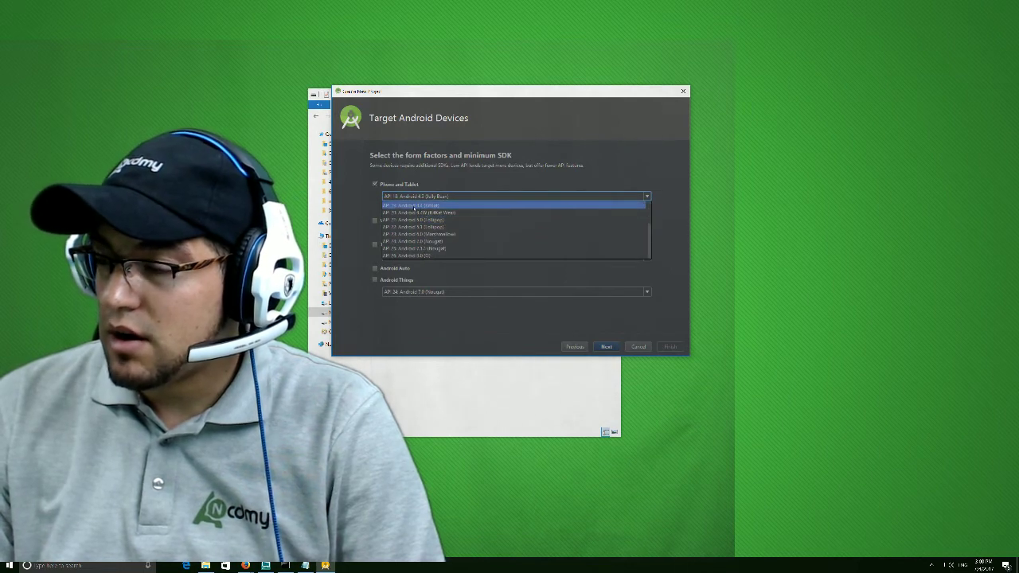
pyautogui.scroll(2, 409, 211)
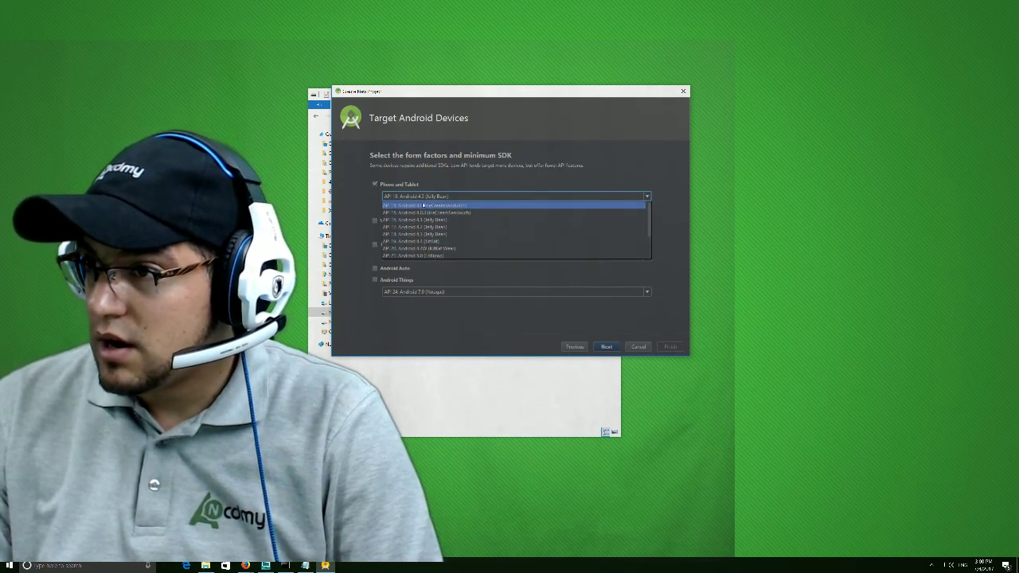
pyautogui.click(426, 206)
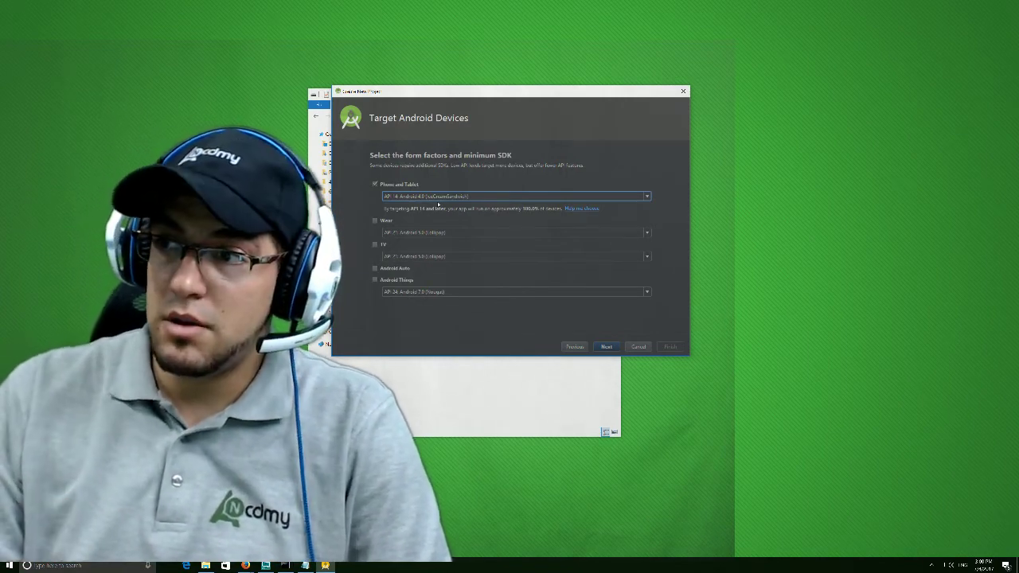
# Step: Set the phone and tablet minimum SDK to API 26: Android 8.0 (O) and continue to the activity selection page
pyautogui.click(438, 196)
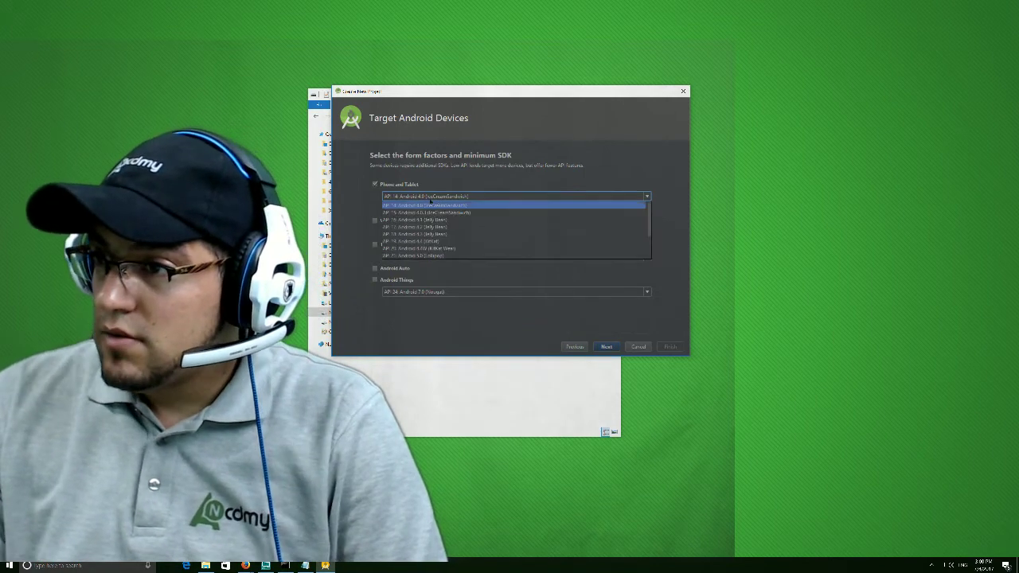
pyautogui.scroll(-2, 434, 239)
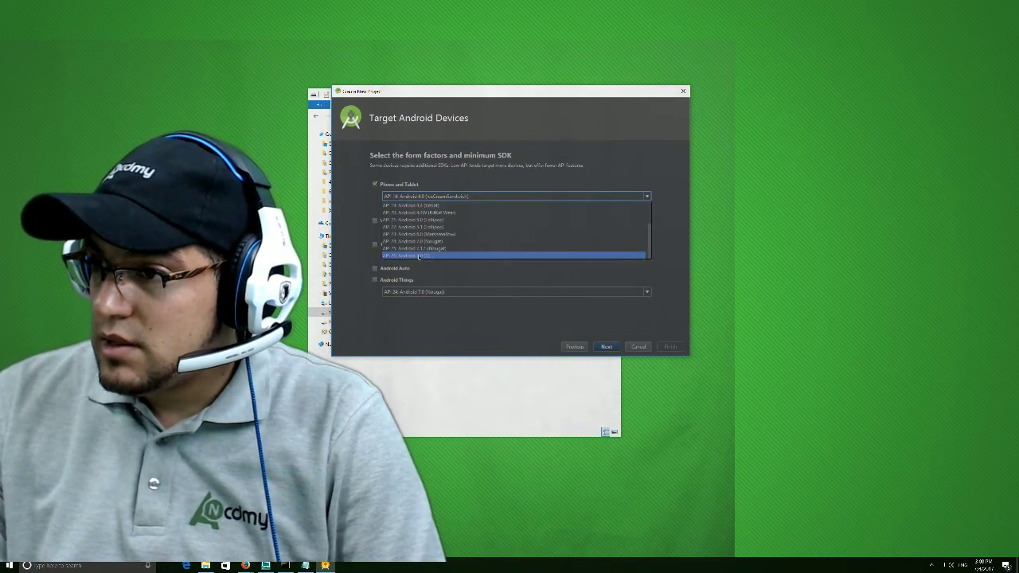
pyautogui.click(433, 255)
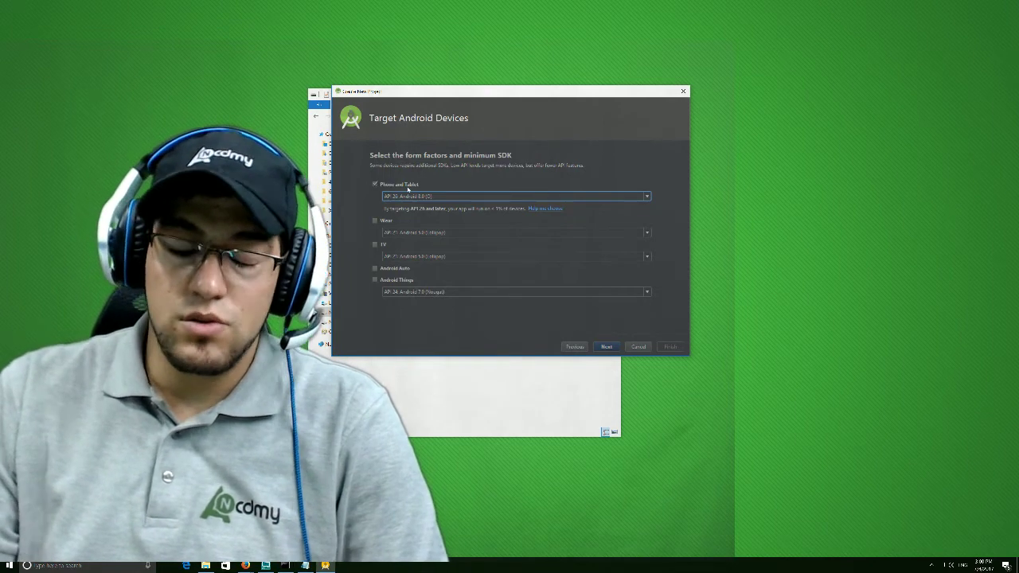
pyautogui.click(607, 347)
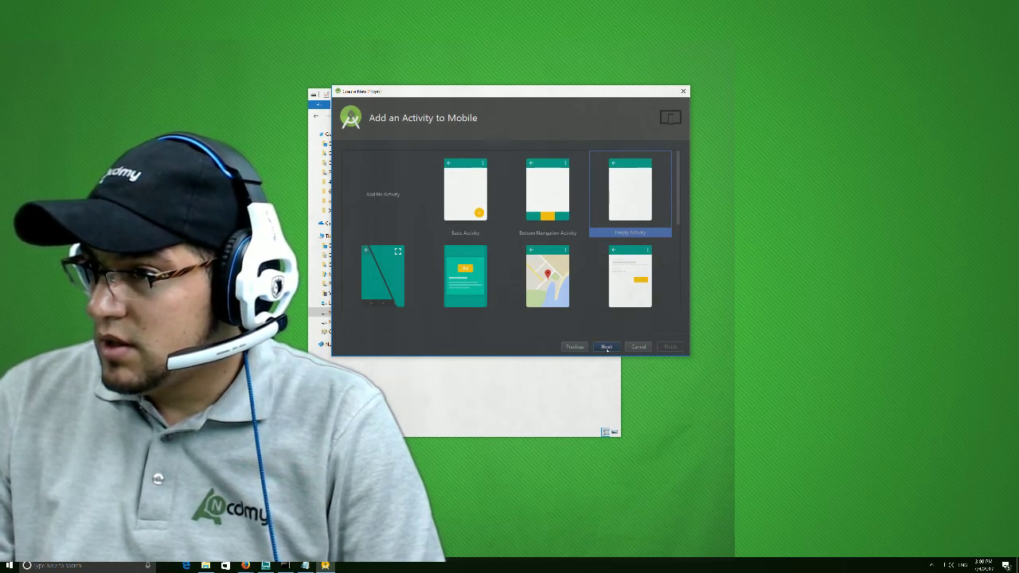
# Step: Create the project with an Empty Activity, keeping the default MainActivity and activity_main names, and minimize the File Explorer window
pyautogui.click(607, 347)
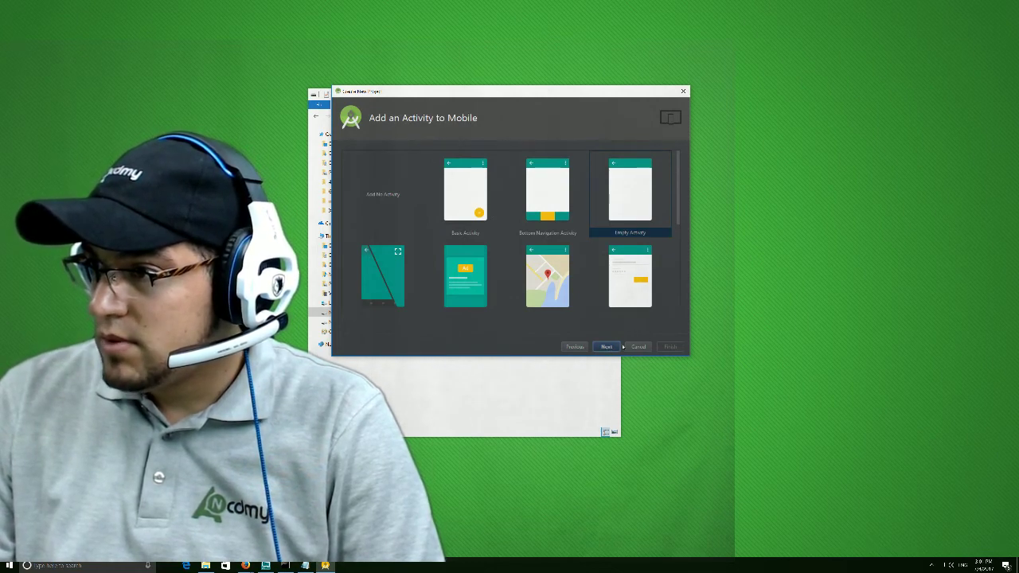
pyautogui.click(606, 346)
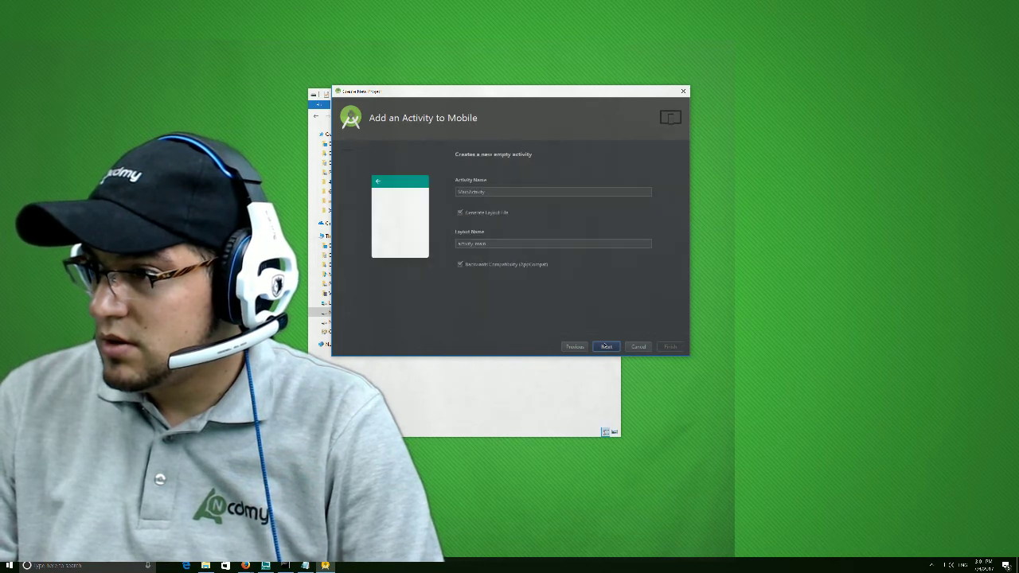
pyautogui.click(607, 347)
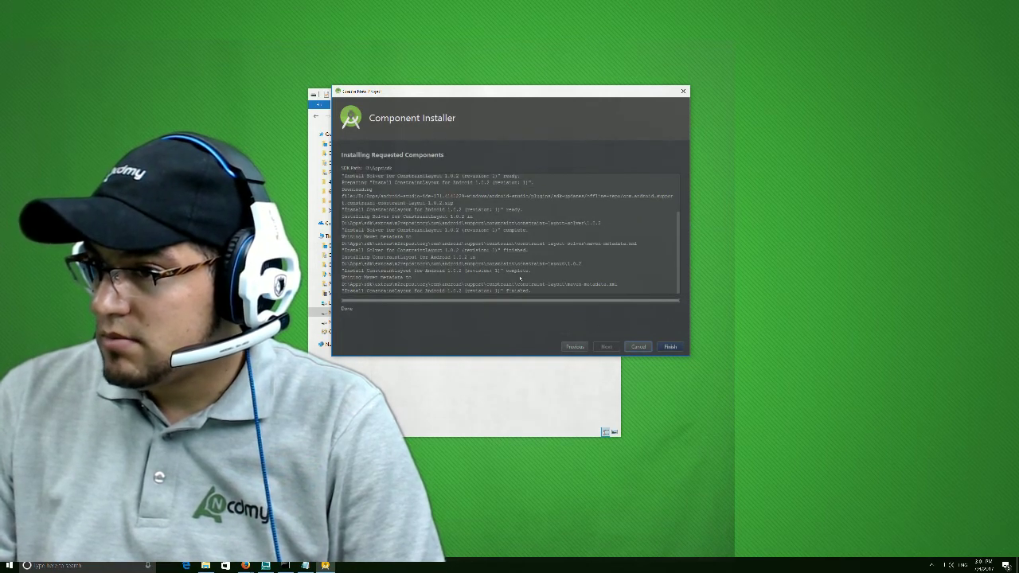
pyautogui.click(671, 347)
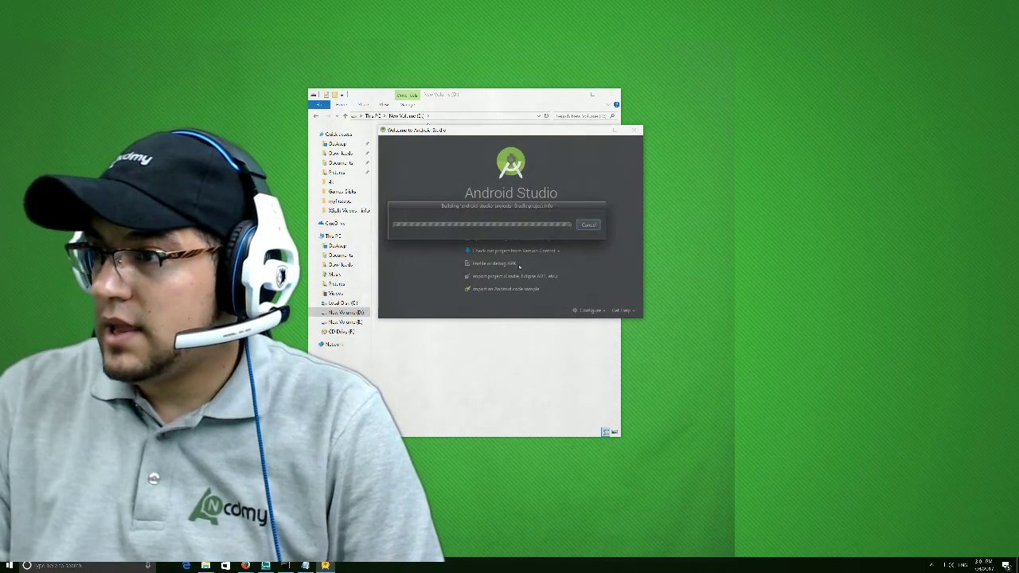
pyautogui.click(591, 94)
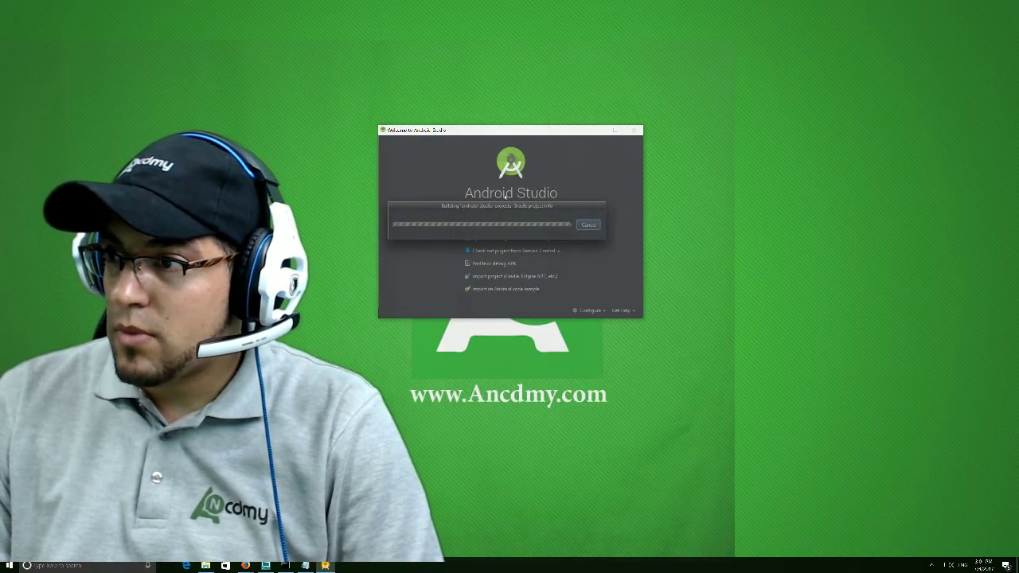